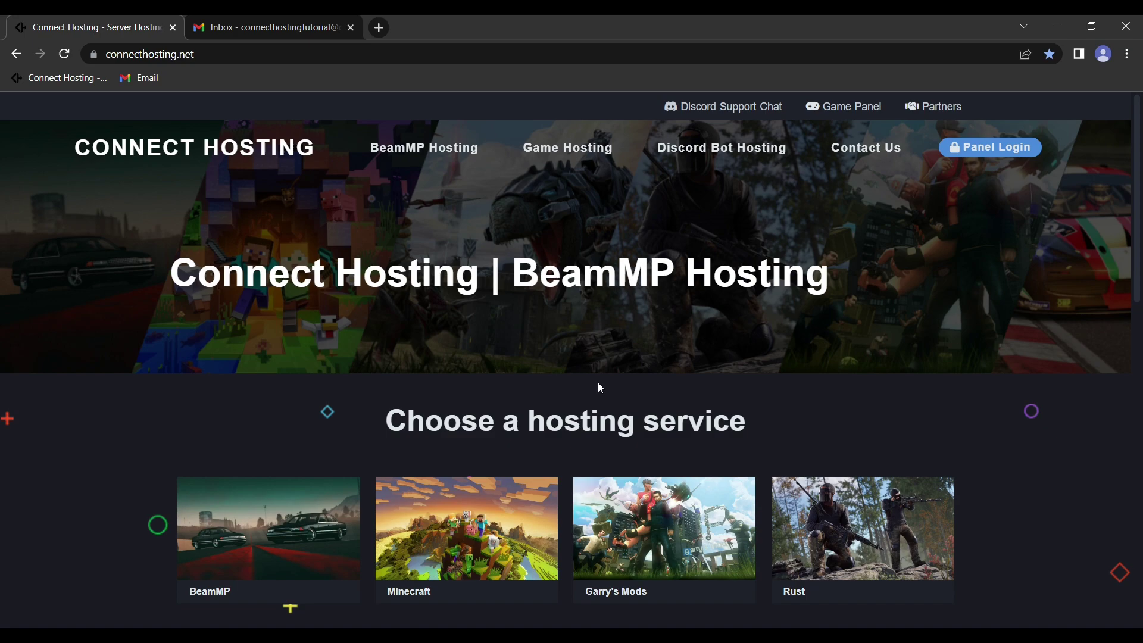
Step: Open the BeamMP hosting plans and browse from the Free Trial Server to $14.99 monthly
{"action": "scroll", "coordinate": [592, 384], "scroll_direction": "down", "scroll_amount": 3}
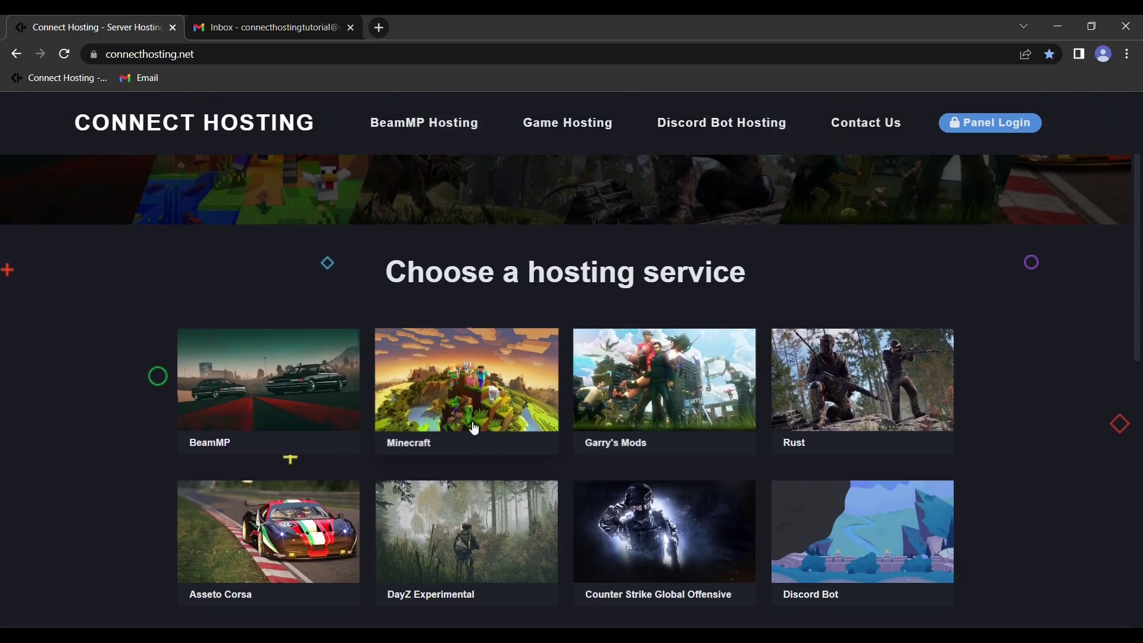
{"action": "left_click", "coordinate": [316, 406]}
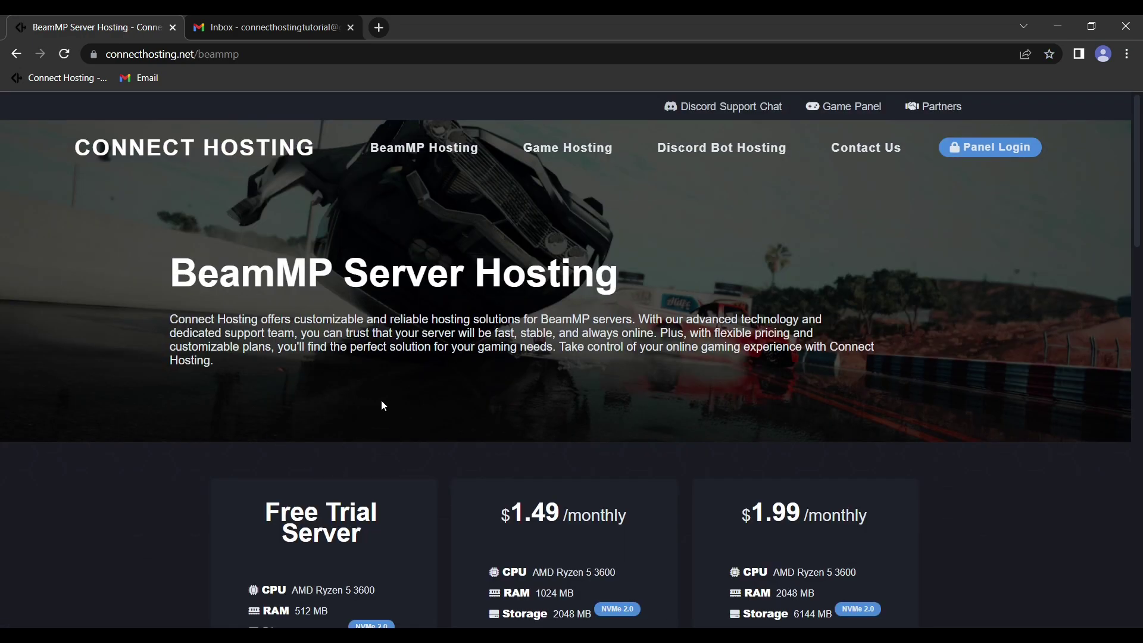
{"action": "scroll", "coordinate": [381, 399], "scroll_direction": "down", "scroll_amount": 5}
{"action": "scroll", "coordinate": [444, 391], "scroll_direction": "down", "scroll_amount": 1}
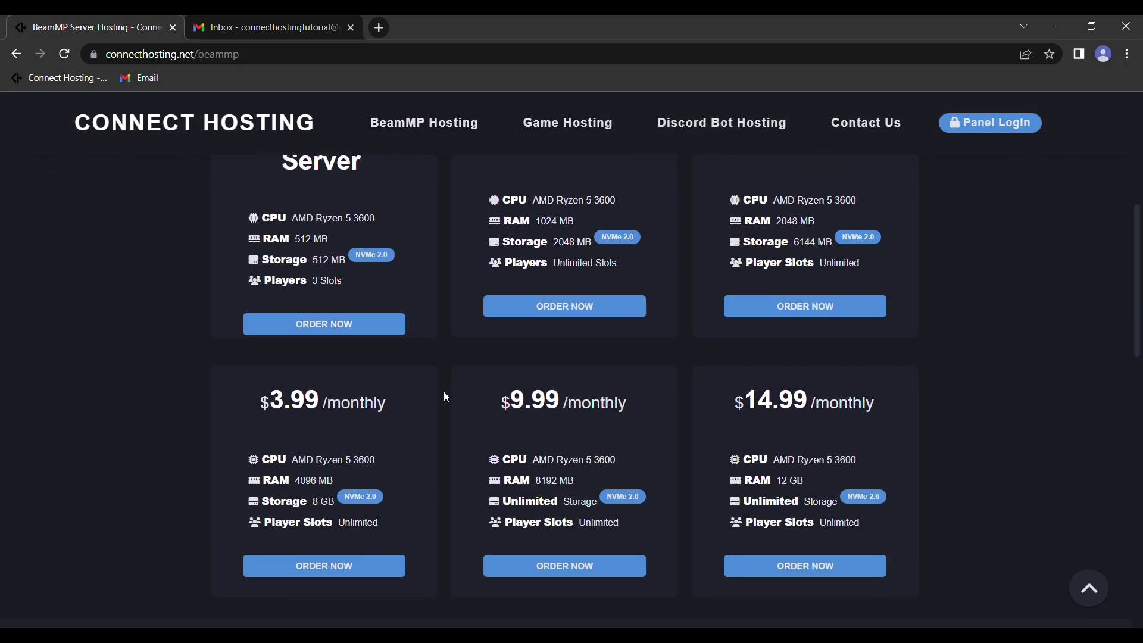
{"action": "scroll", "coordinate": [444, 391], "scroll_direction": "up", "scroll_amount": 1}
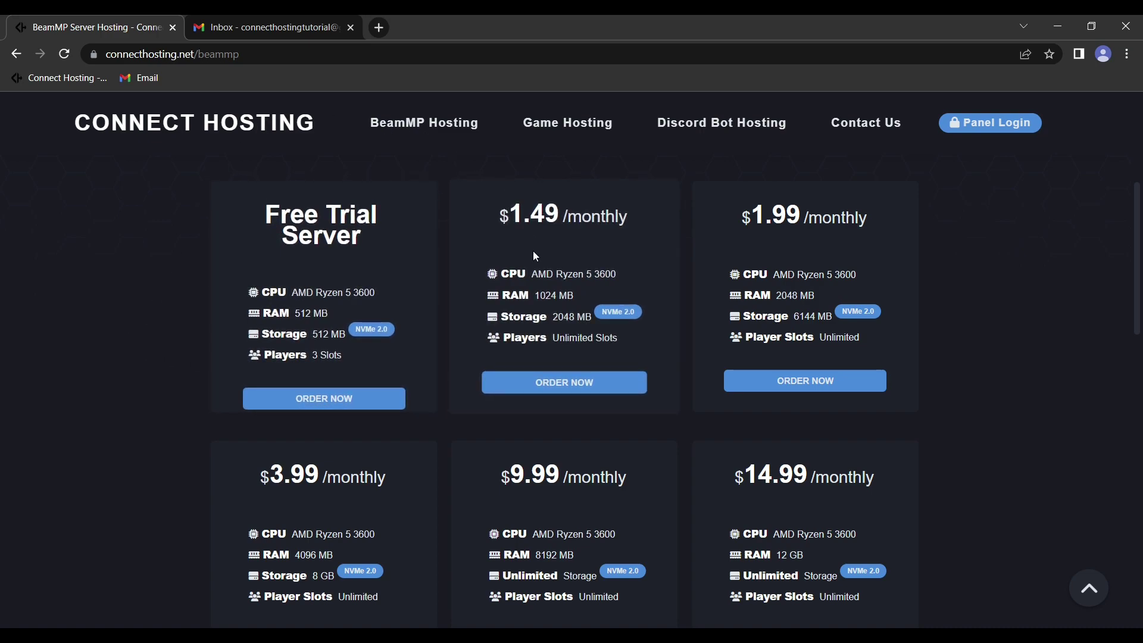
{"action": "scroll", "coordinate": [547, 290], "scroll_direction": "down", "scroll_amount": 1}
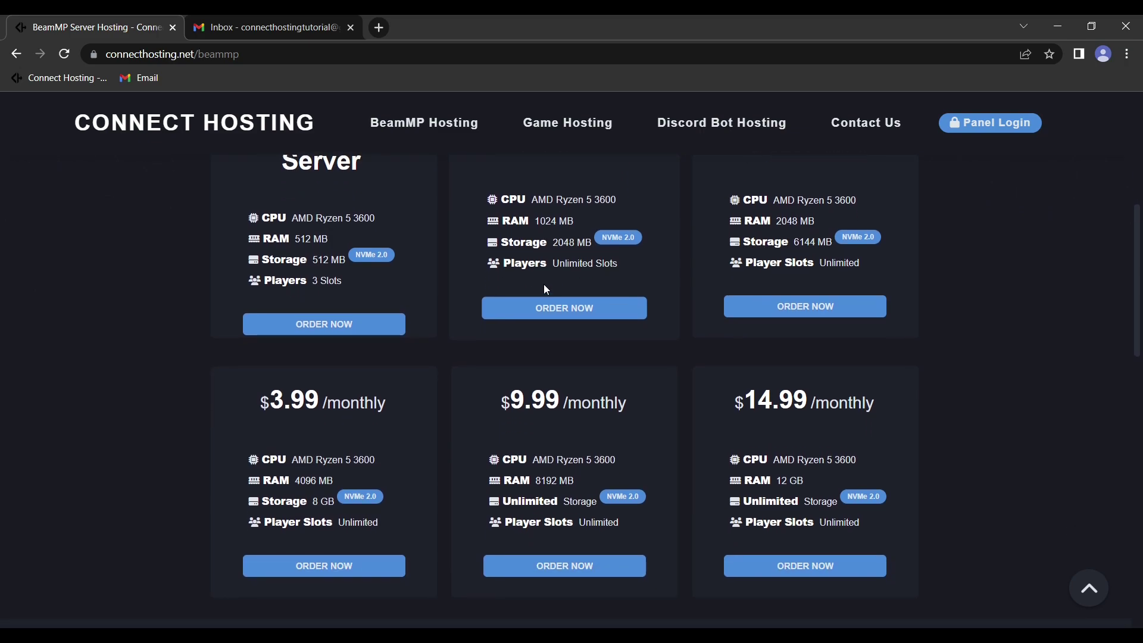
{"action": "scroll", "coordinate": [546, 290], "scroll_direction": "up", "scroll_amount": 1}
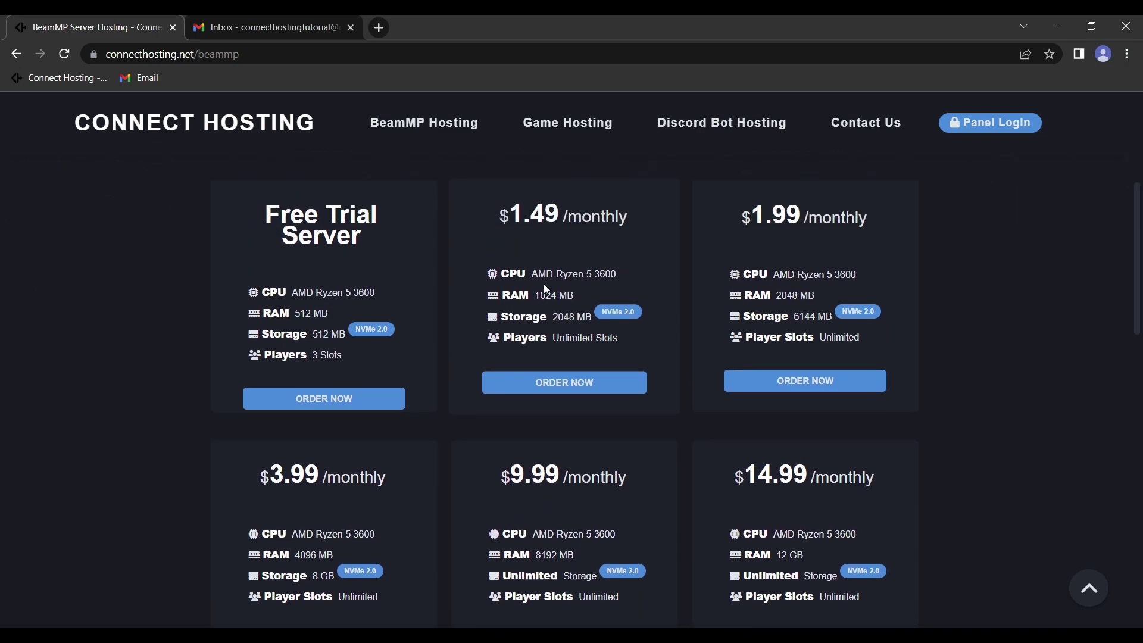
Step: Order the $1.49 1GB BeamMP plan and compare quarterly, semi-annual and annual billing
{"action": "left_click", "coordinate": [589, 385]}
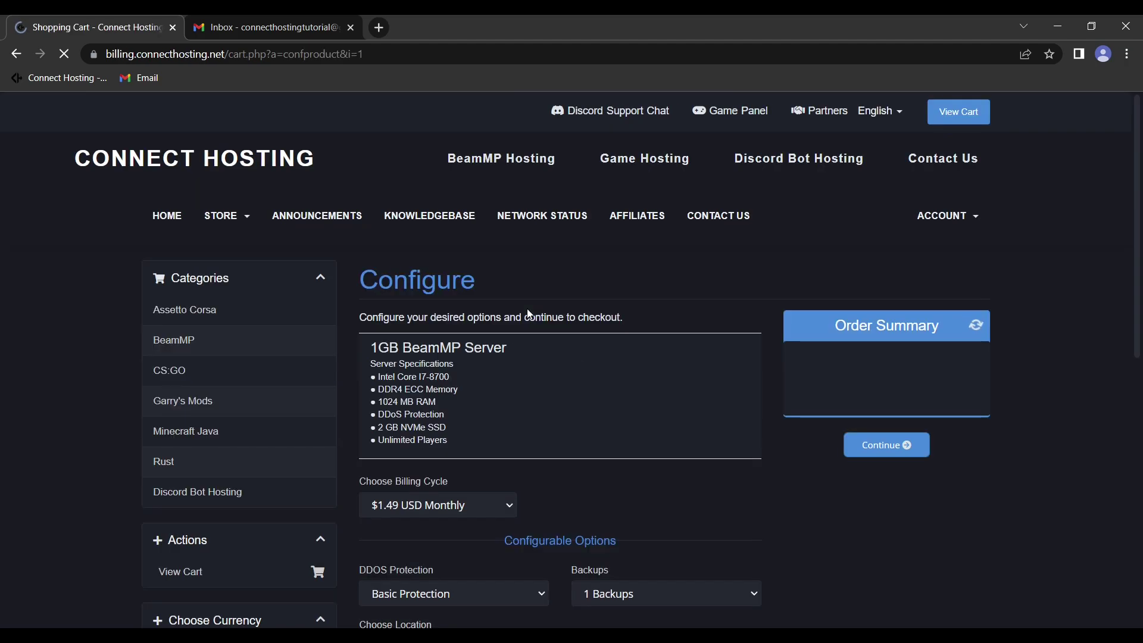
{"action": "scroll", "coordinate": [565, 301], "scroll_direction": "down", "scroll_amount": 1}
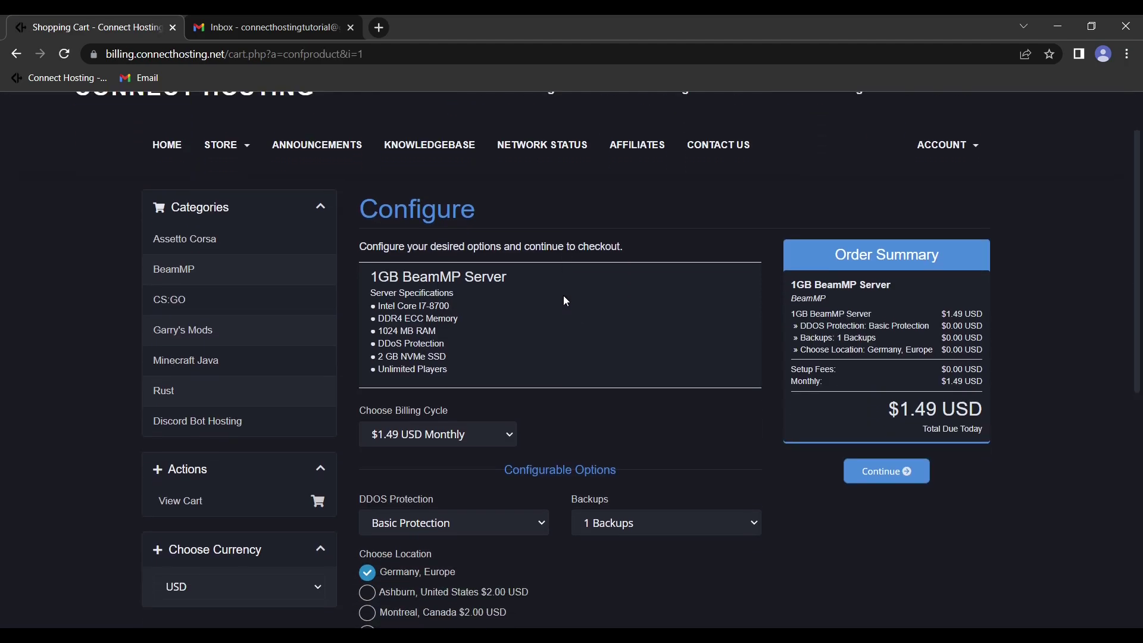
{"action": "scroll", "coordinate": [565, 300], "scroll_direction": "down", "scroll_amount": 1}
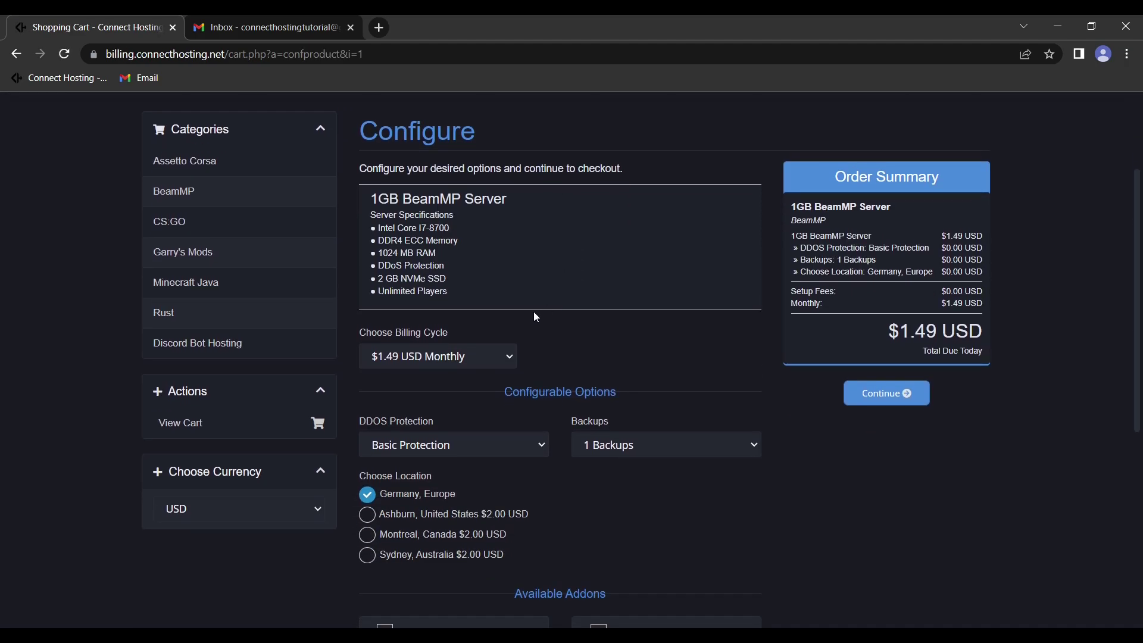
{"action": "scroll", "coordinate": [536, 318], "scroll_direction": "down", "scroll_amount": 1}
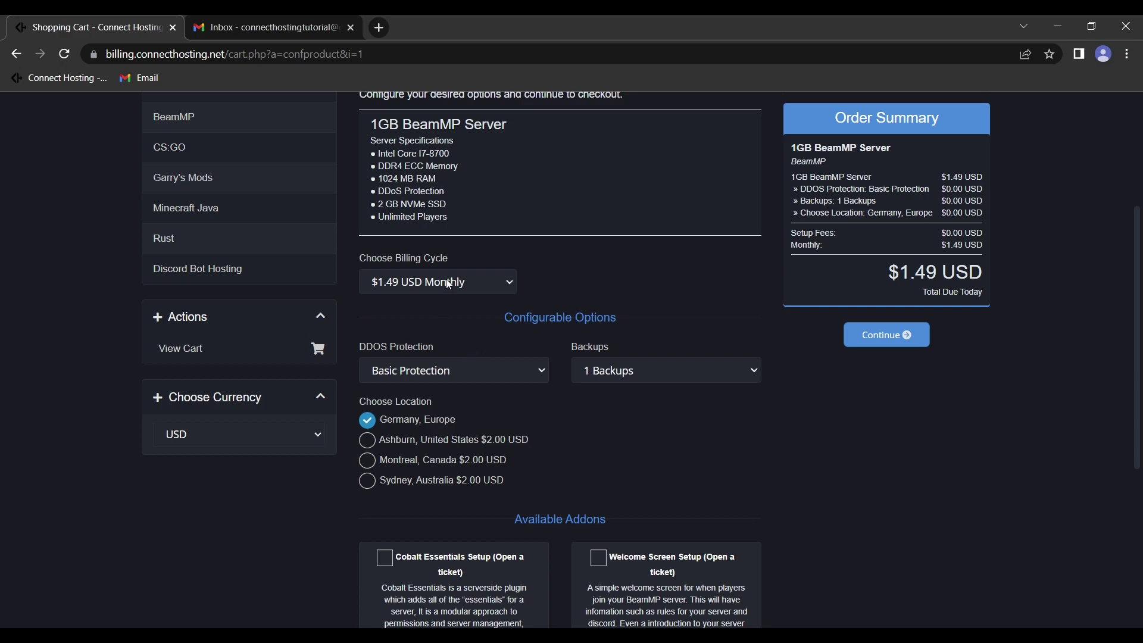
{"action": "left_click", "coordinate": [445, 315]}
{"action": "left_click", "coordinate": [453, 283]}
{"action": "left_click", "coordinate": [459, 327]}
{"action": "left_click", "coordinate": [470, 344]}
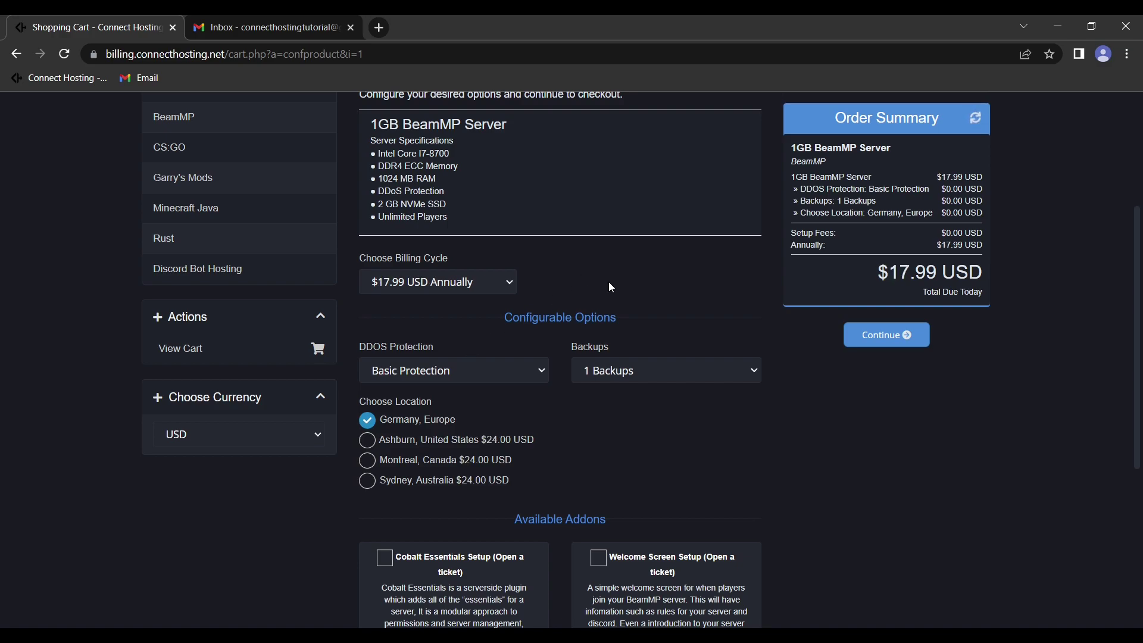
{"action": "scroll", "coordinate": [622, 263], "scroll_direction": "down", "scroll_amount": 1}
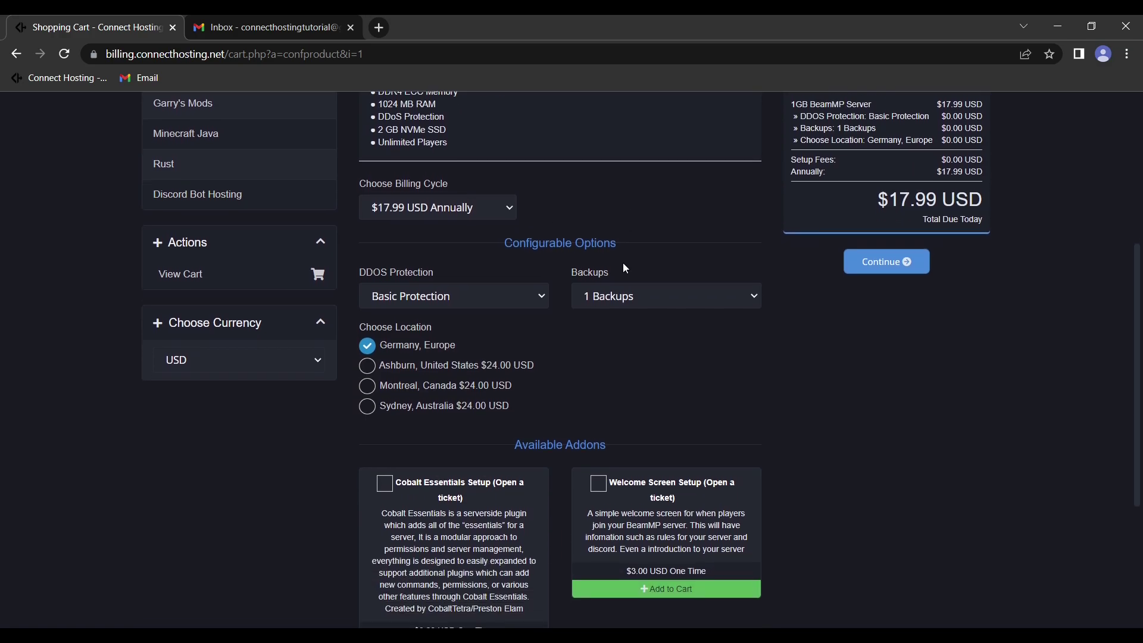
Step: Keep DDoS protection at Basic Protection and raise backups to 5
{"action": "left_click", "coordinate": [486, 330]}
{"action": "left_click", "coordinate": [495, 301]}
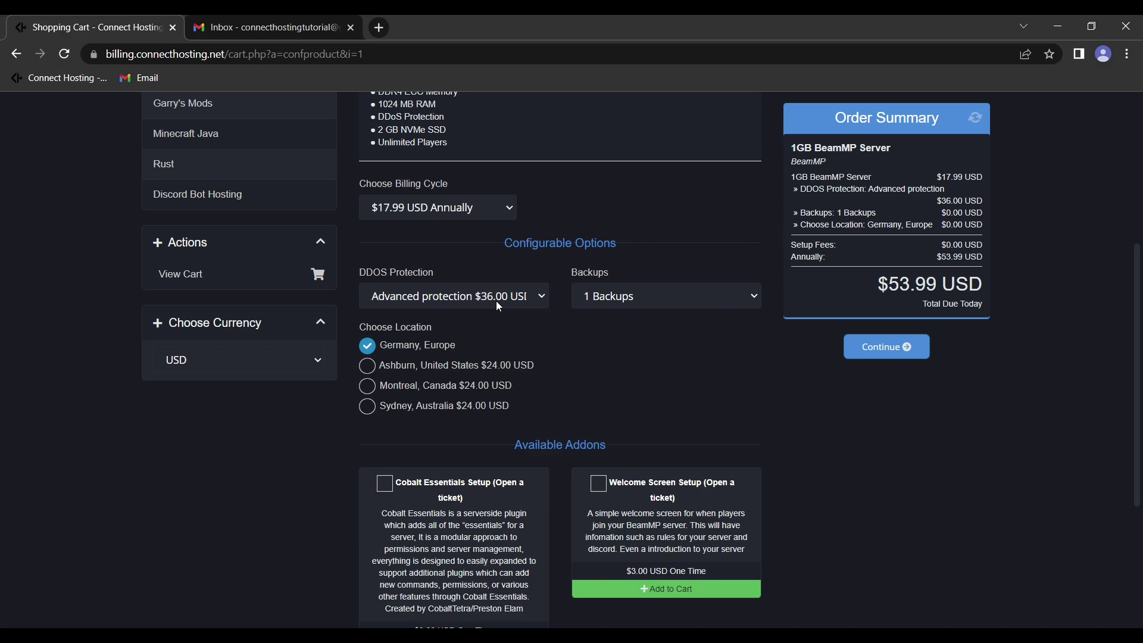
{"action": "left_click", "coordinate": [491, 316]}
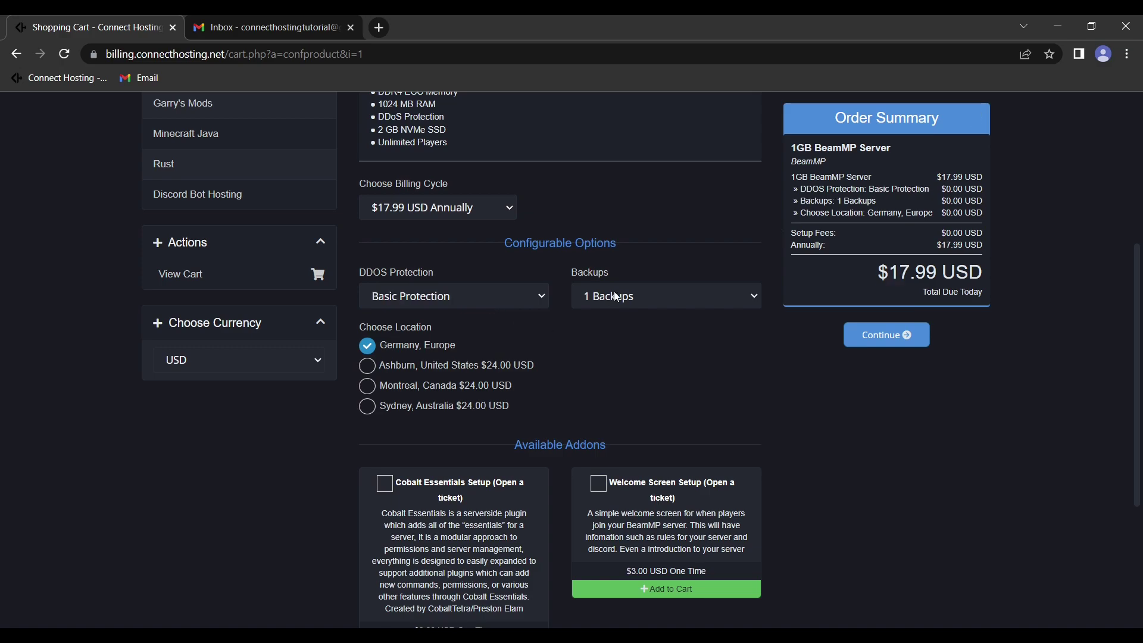
{"action": "left_click", "coordinate": [649, 356]}
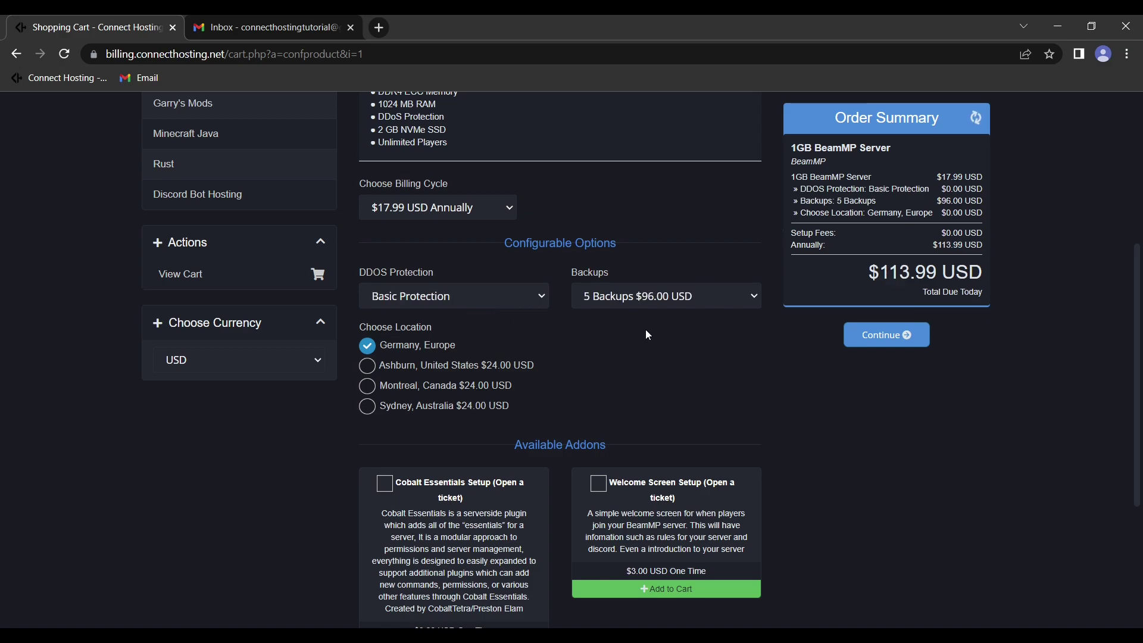
Step: Set billing back to $1.49 monthly and location to Sydney, Australia, totalling $11.49 USD
{"action": "scroll", "coordinate": [647, 334], "scroll_direction": "down", "scroll_amount": 1}
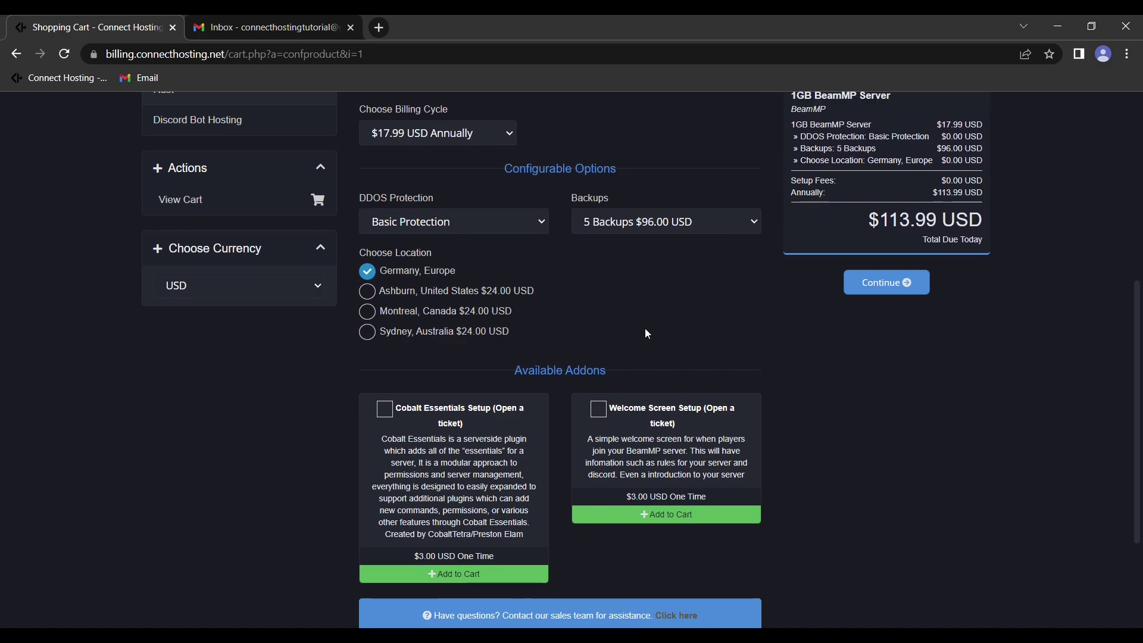
{"action": "left_click", "coordinate": [387, 287]}
{"action": "left_click", "coordinate": [404, 313]}
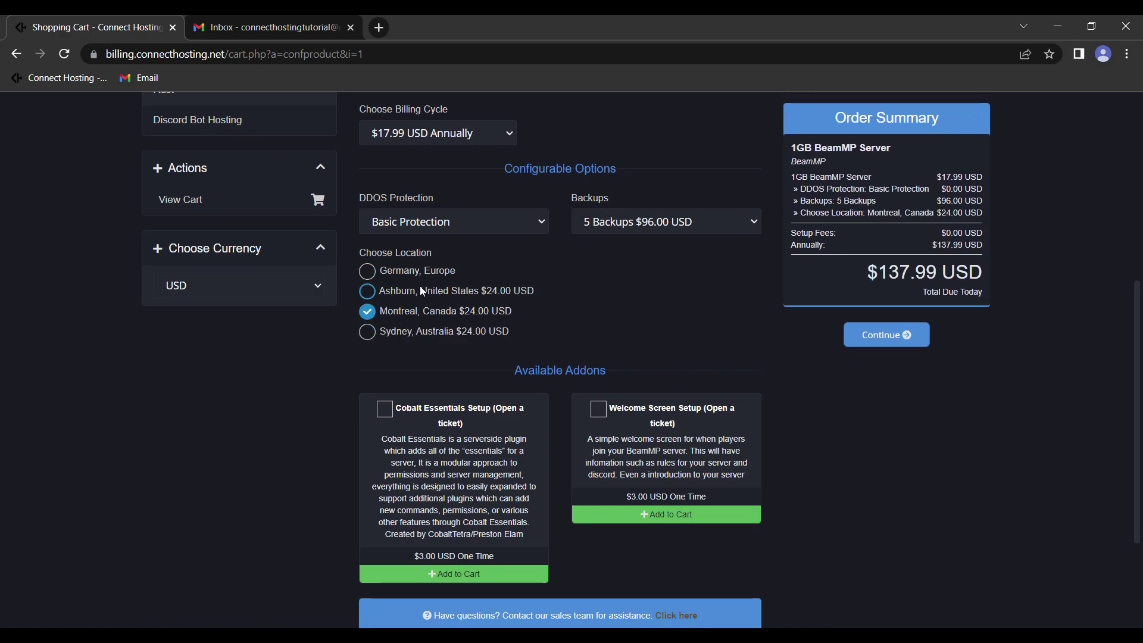
{"action": "left_click", "coordinate": [418, 270]}
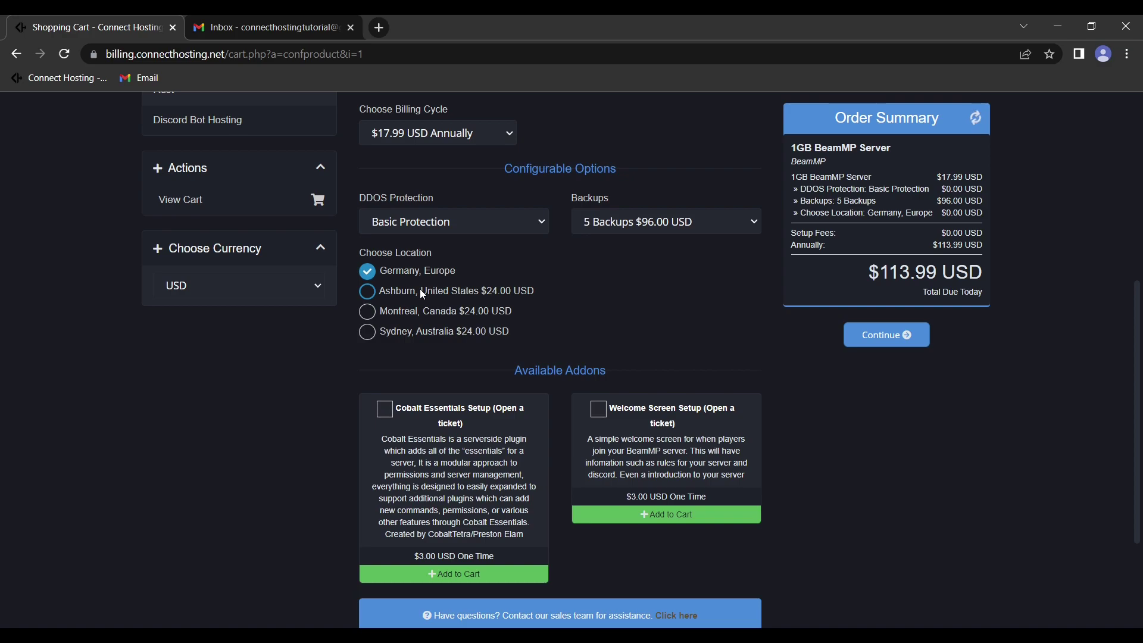
{"action": "left_click", "coordinate": [422, 294]}
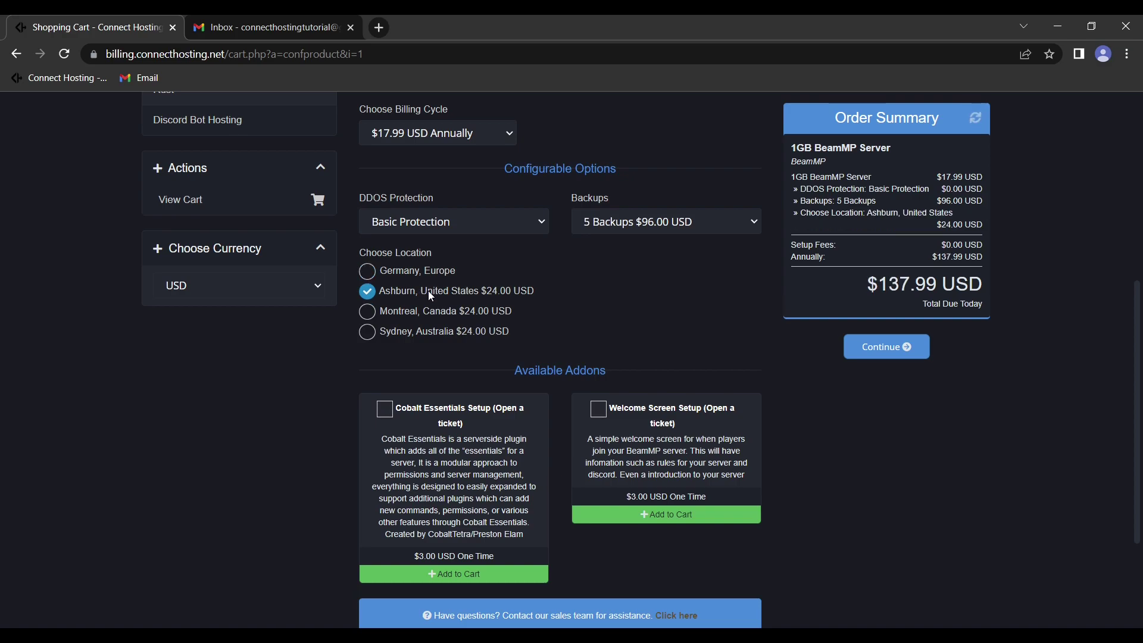
{"action": "left_click", "coordinate": [420, 160]}
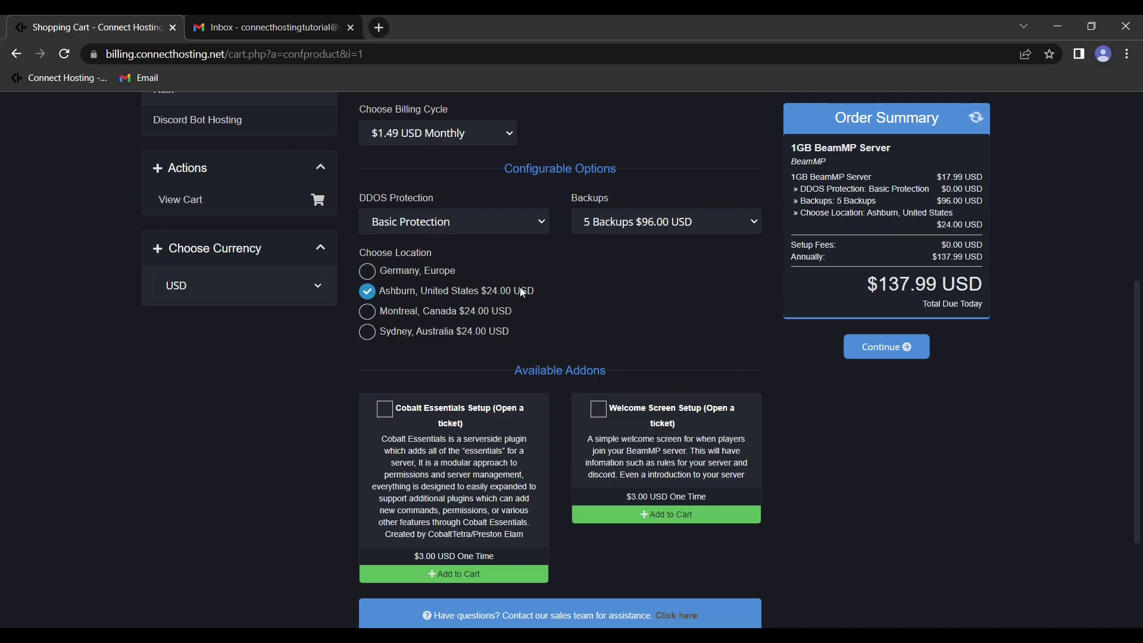
{"action": "left_click", "coordinate": [437, 309]}
{"action": "left_click", "coordinate": [430, 328]}
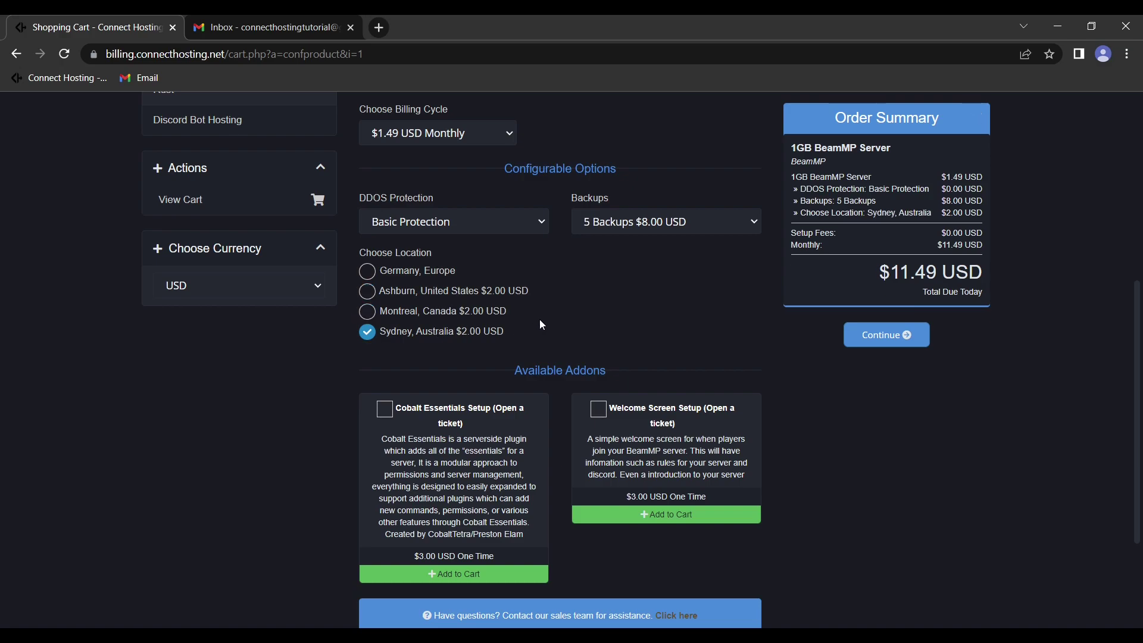
{"action": "scroll", "coordinate": [541, 327], "scroll_direction": "down", "scroll_amount": 3}
{"action": "scroll", "coordinate": [541, 328], "scroll_direction": "up", "scroll_amount": 3}
{"action": "scroll", "coordinate": [541, 327], "scroll_direction": "down", "scroll_amount": 1}
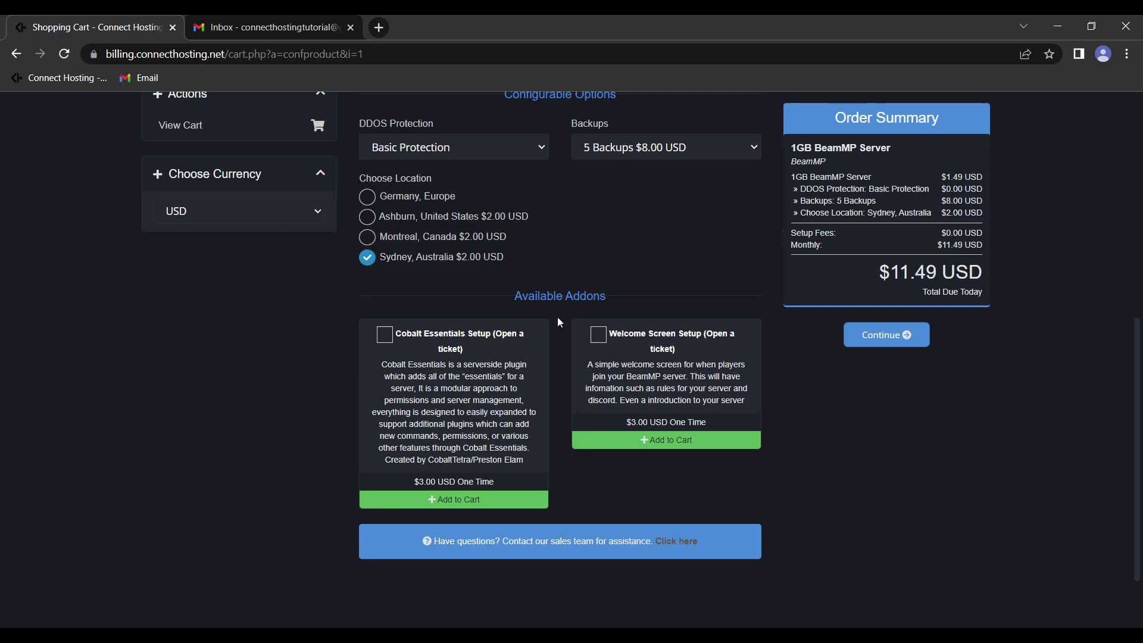
{"action": "scroll", "coordinate": [557, 317], "scroll_direction": "down", "scroll_amount": 1}
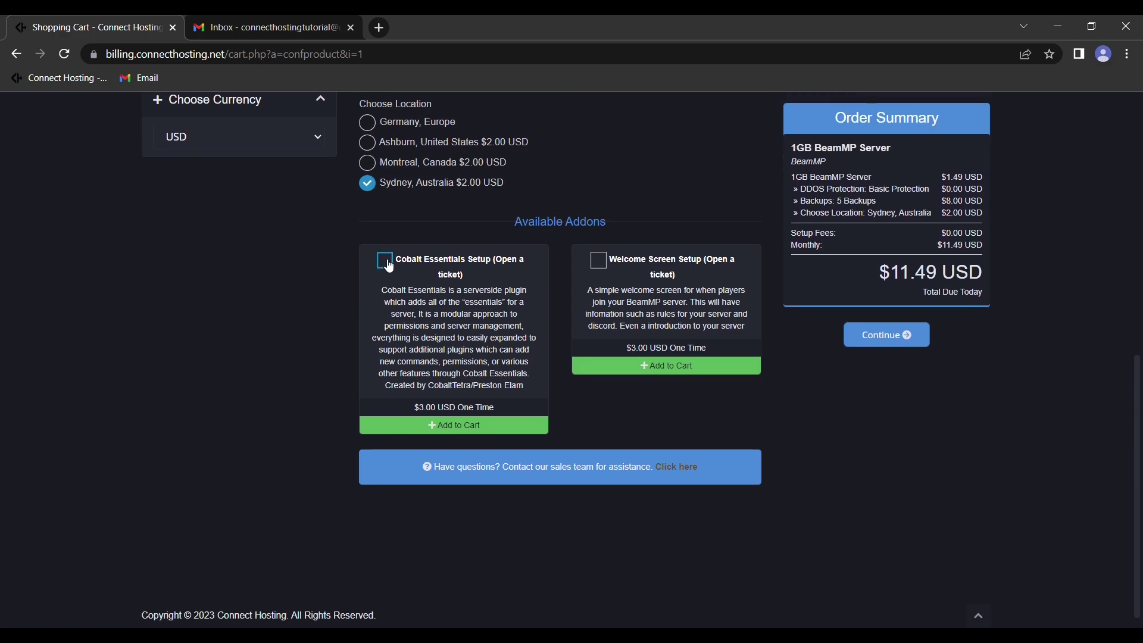
{"action": "left_click", "coordinate": [387, 263]}
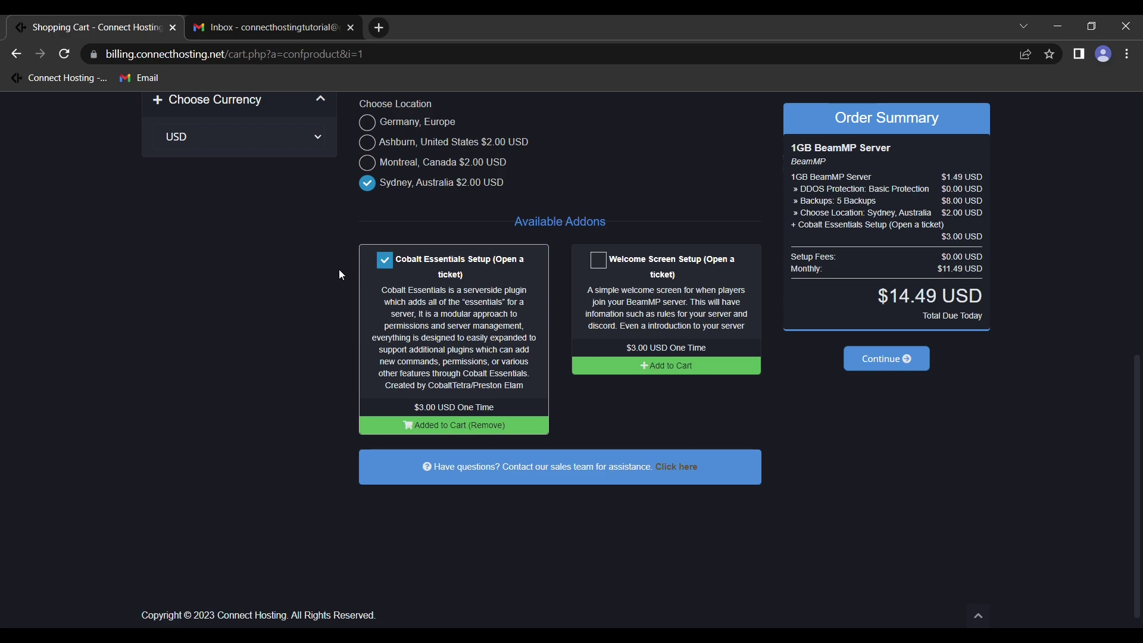
{"action": "left_click", "coordinate": [385, 263]}
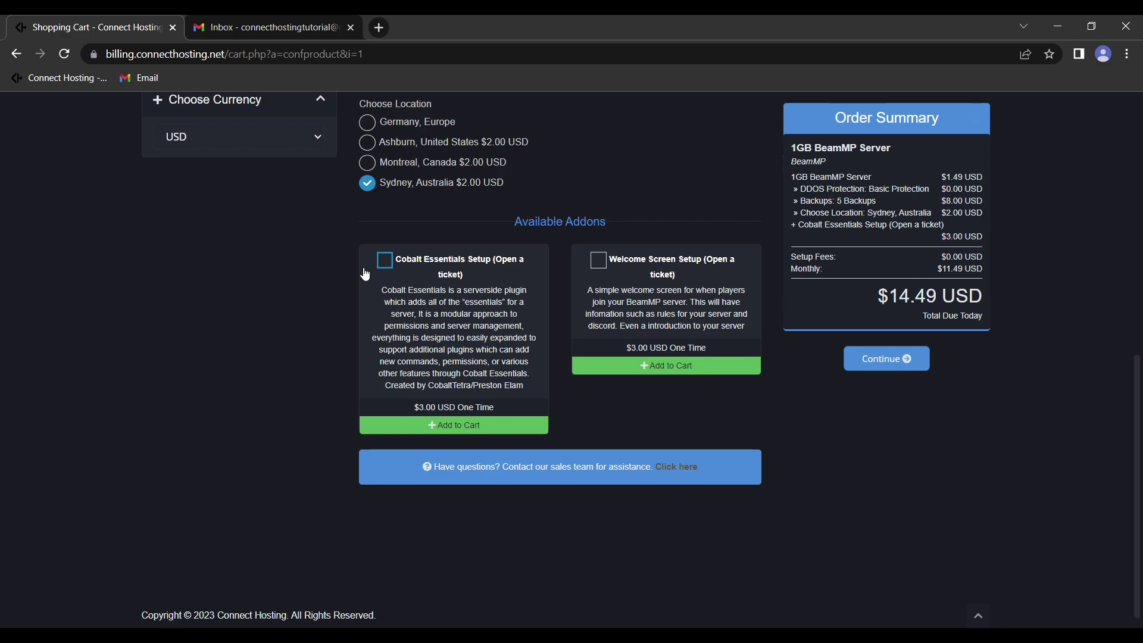
{"action": "left_click", "coordinate": [599, 262]}
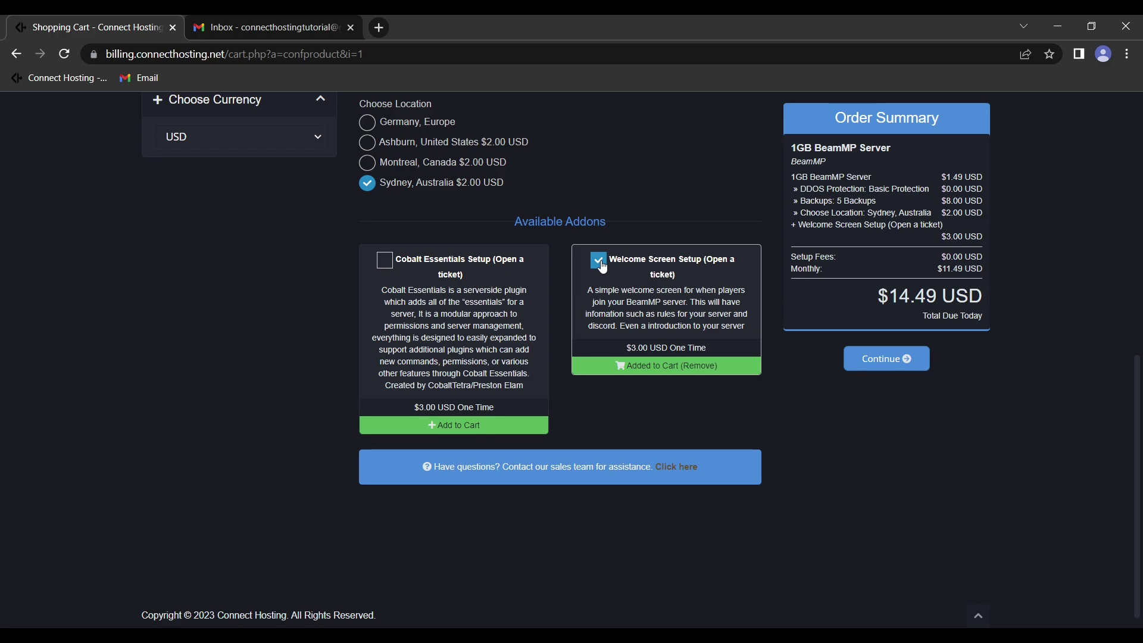
{"action": "left_click", "coordinate": [599, 262]}
{"action": "scroll", "coordinate": [554, 319], "scroll_direction": "up", "scroll_amount": 8}
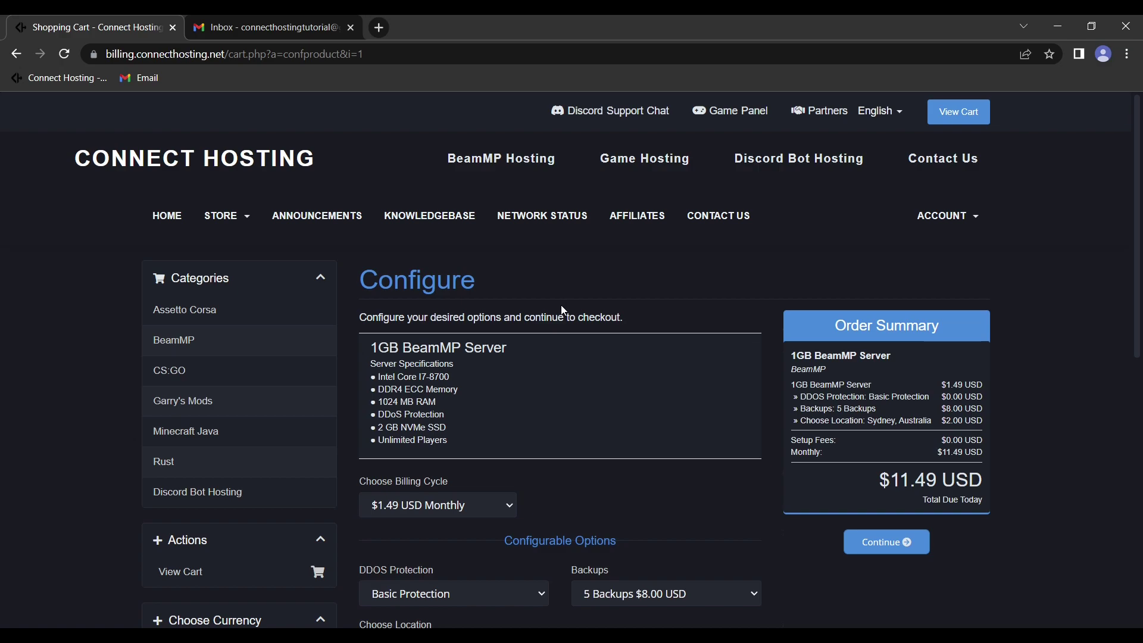
Step: Continue the configured Free BeamMP Server order (Germany, Europe, $0.00) to Review & Checkout
{"action": "scroll", "coordinate": [563, 310], "scroll_direction": "down", "scroll_amount": 2}
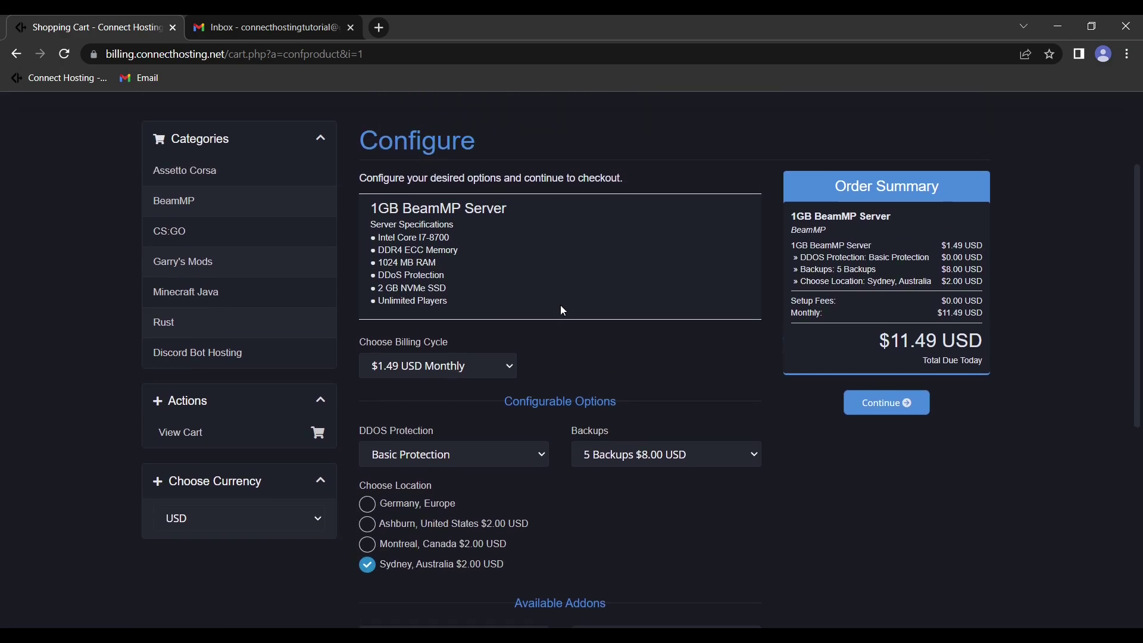
{"action": "scroll", "coordinate": [563, 310], "scroll_direction": "up", "scroll_amount": 2}
{"action": "key", "text": "alt+Left"}
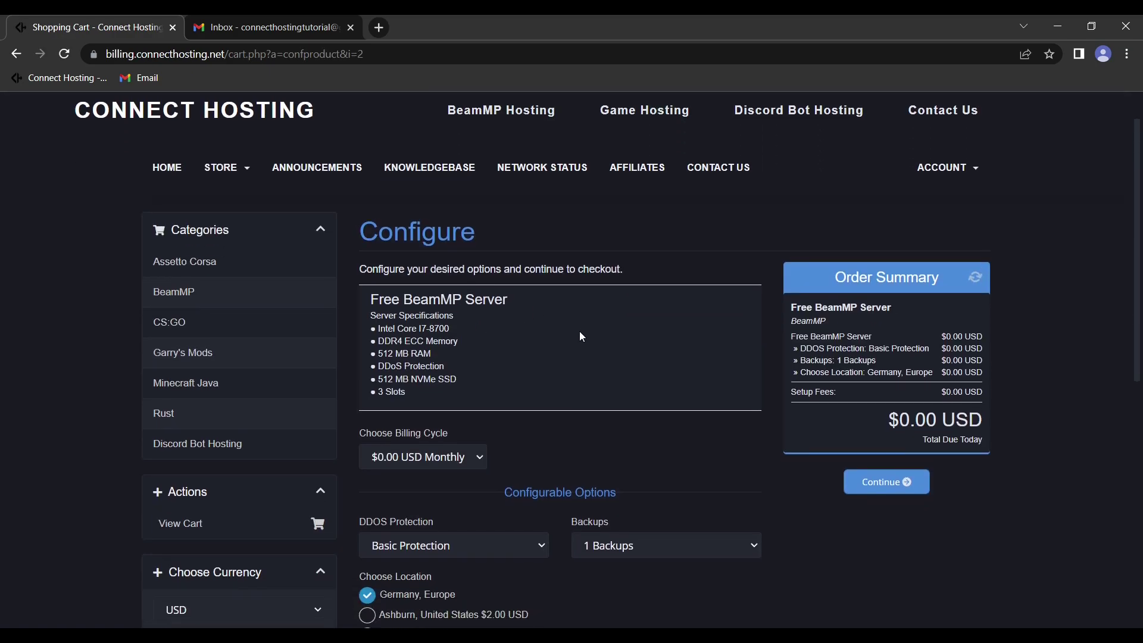
{"action": "scroll", "coordinate": [582, 337], "scroll_direction": "down", "scroll_amount": 4}
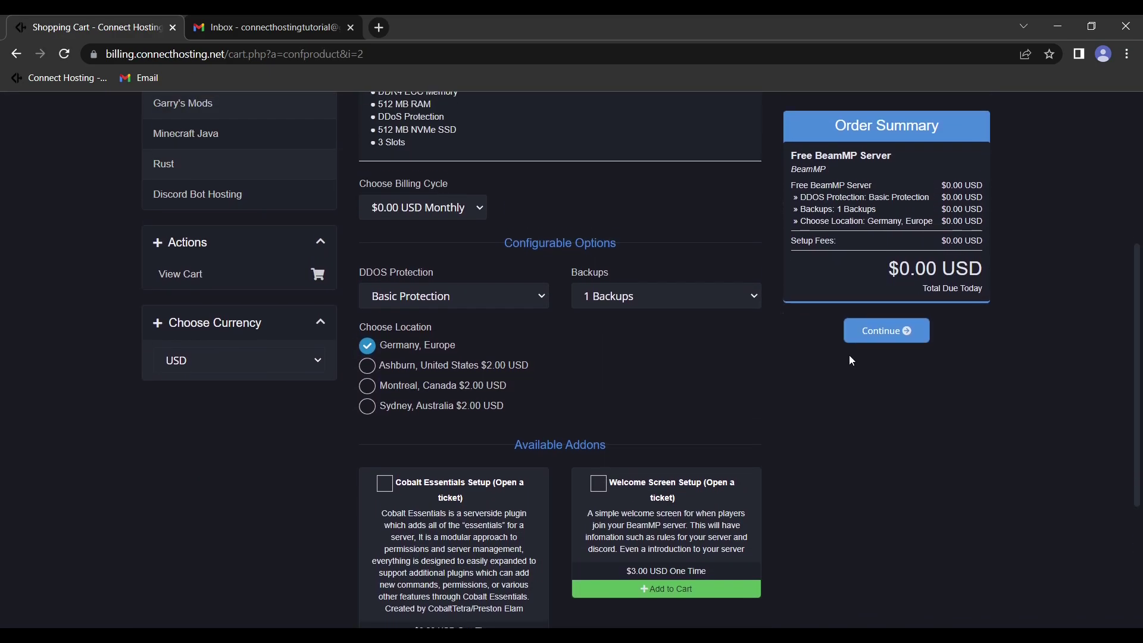
{"action": "left_click", "coordinate": [881, 324]}
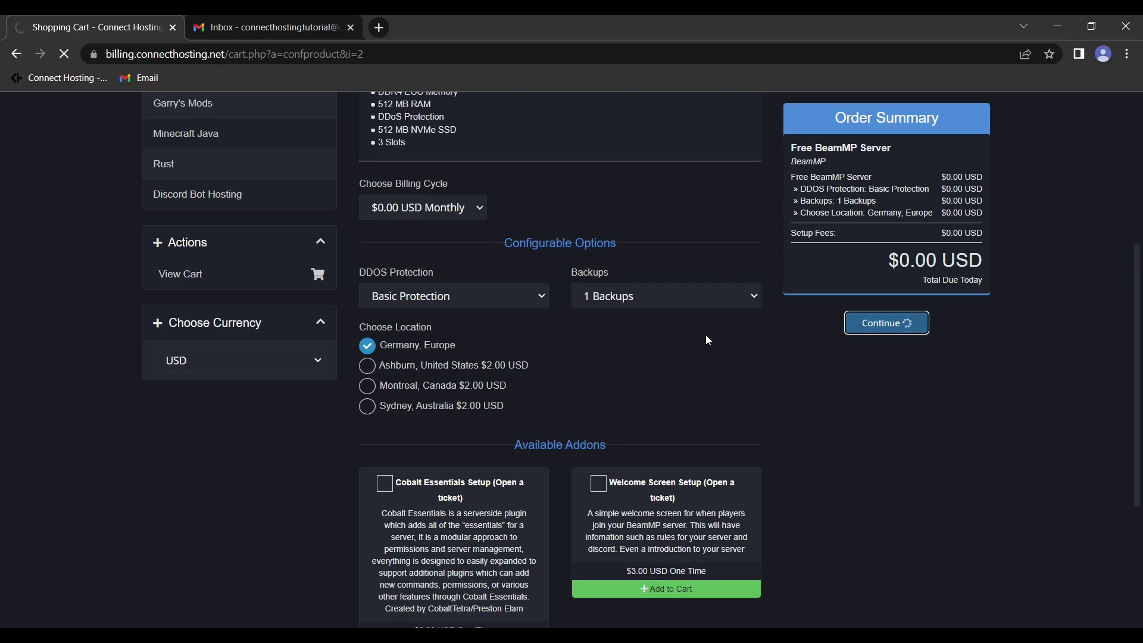
{"action": "scroll", "coordinate": [589, 417], "scroll_direction": "down", "scroll_amount": 1}
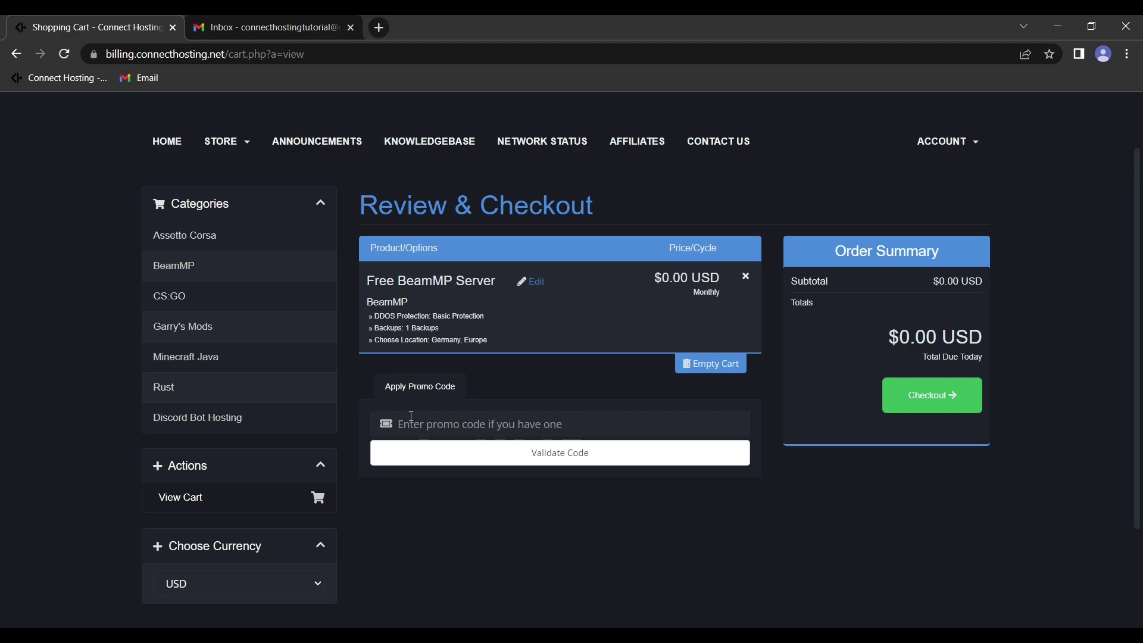
Step: Proceed from the cart to the checkout details form
{"action": "left_click", "coordinate": [933, 395]}
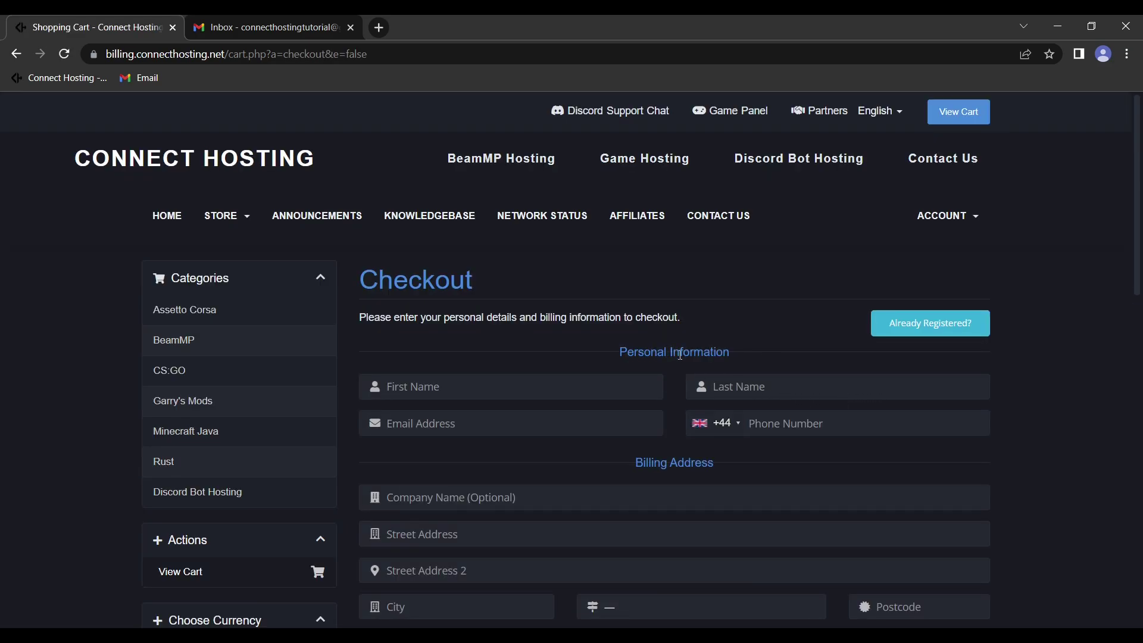
{"action": "scroll", "coordinate": [680, 343], "scroll_direction": "down", "scroll_amount": 1}
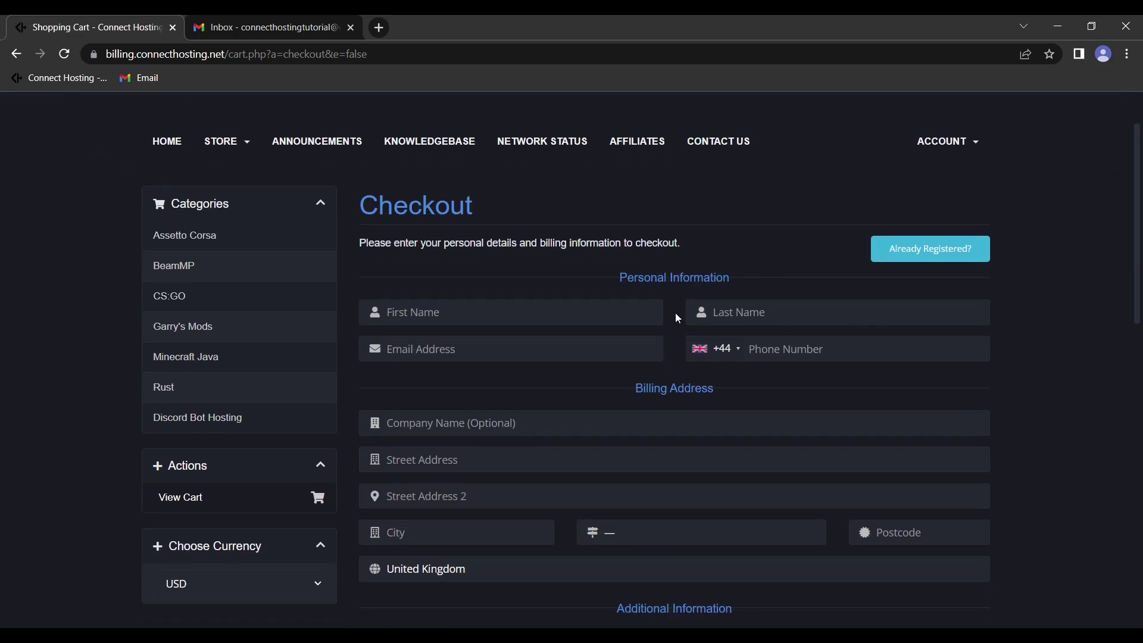
{"action": "scroll", "coordinate": [678, 321], "scroll_direction": "down", "scroll_amount": 2}
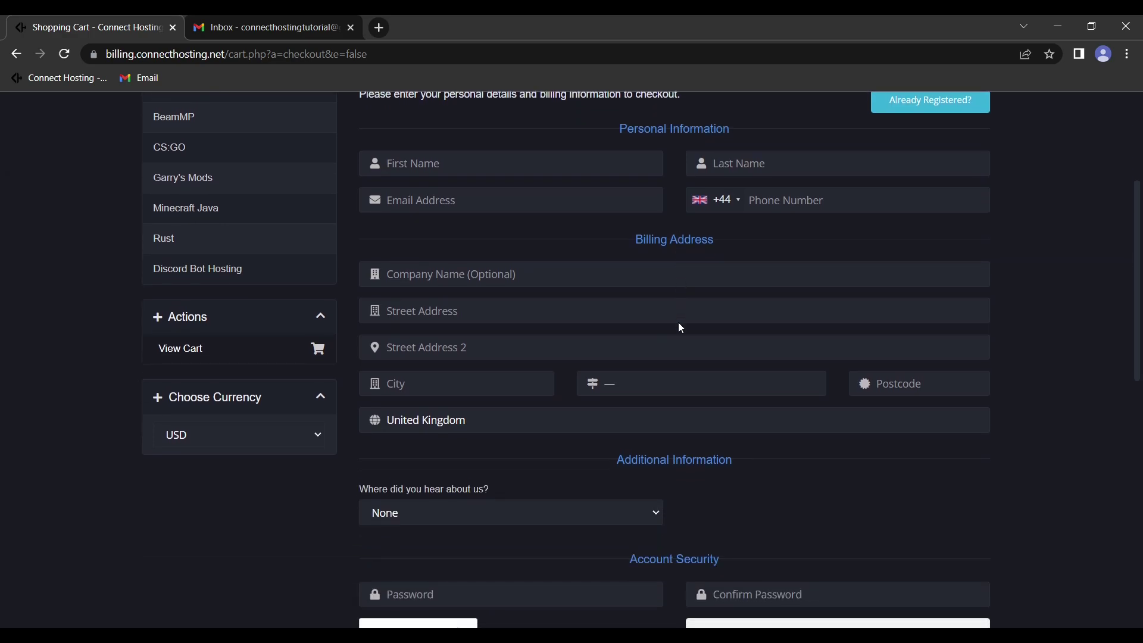
{"action": "scroll", "coordinate": [682, 327], "scroll_direction": "up", "scroll_amount": 1}
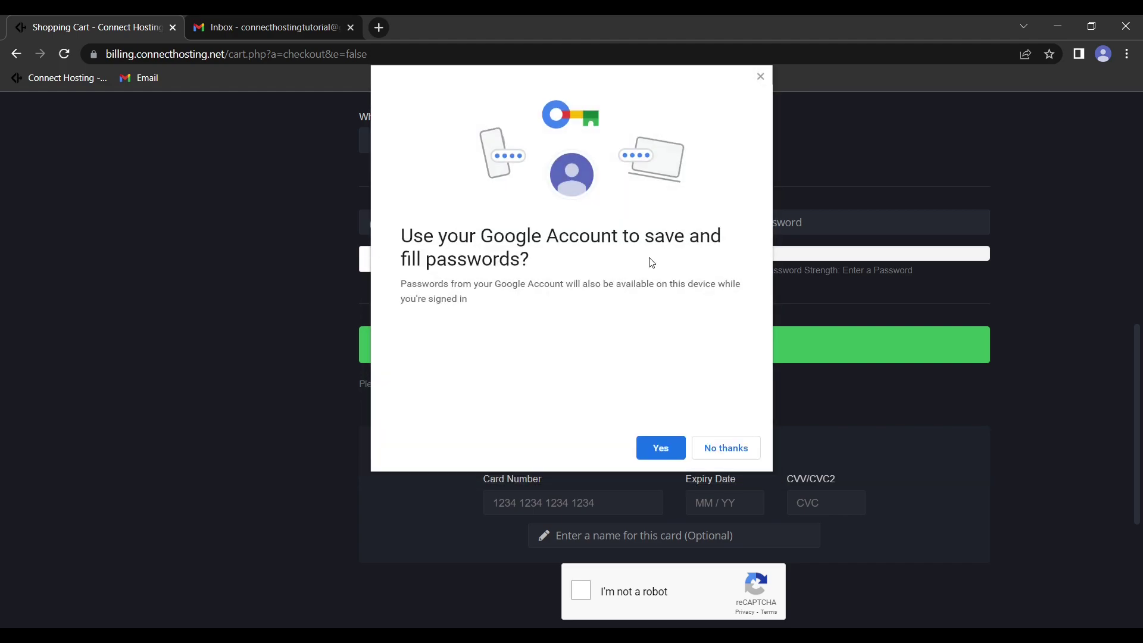
Step: Accept saving the account password to Google and confirm the Google account password
{"action": "left_click", "coordinate": [661, 448]}
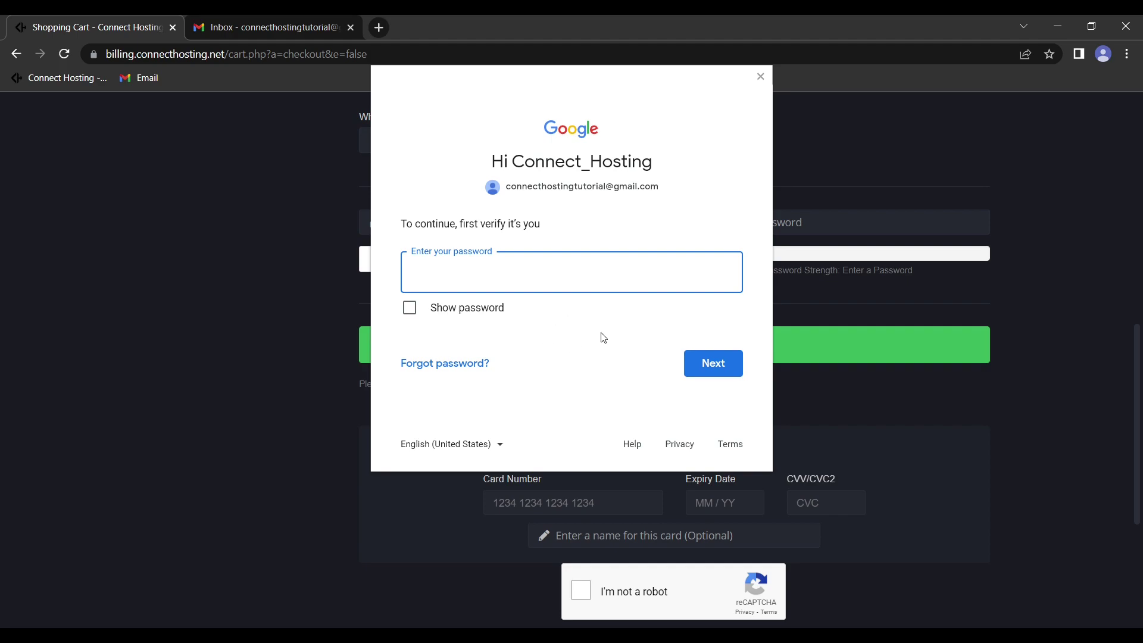
{"action": "type", "text": "•••••••••••"}
{"action": "key", "text": "Return"}
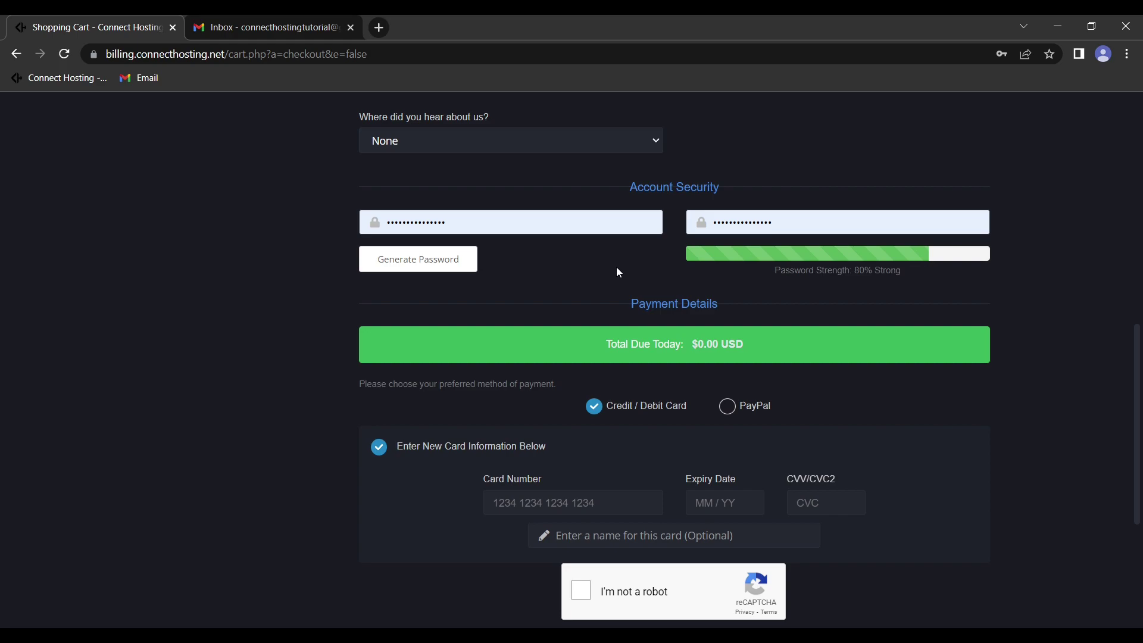
Step: Pay with PayPal, pass the reCAPTCHA and complete the free server order
{"action": "scroll", "coordinate": [617, 272], "scroll_direction": "down", "scroll_amount": 2}
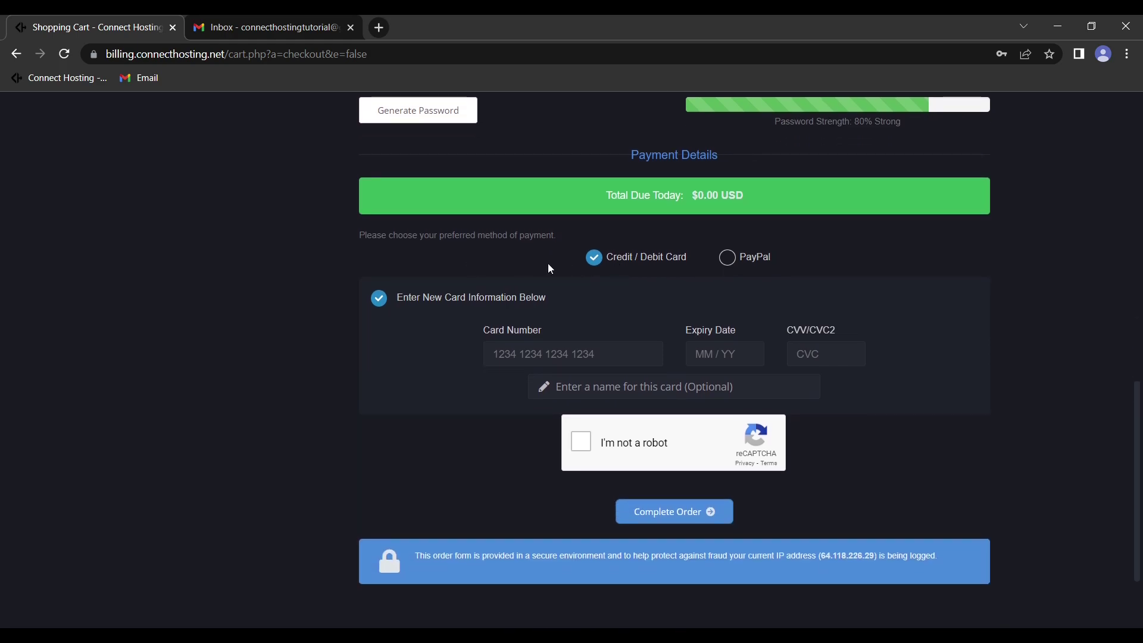
{"action": "scroll", "coordinate": [532, 259], "scroll_direction": "down", "scroll_amount": 1}
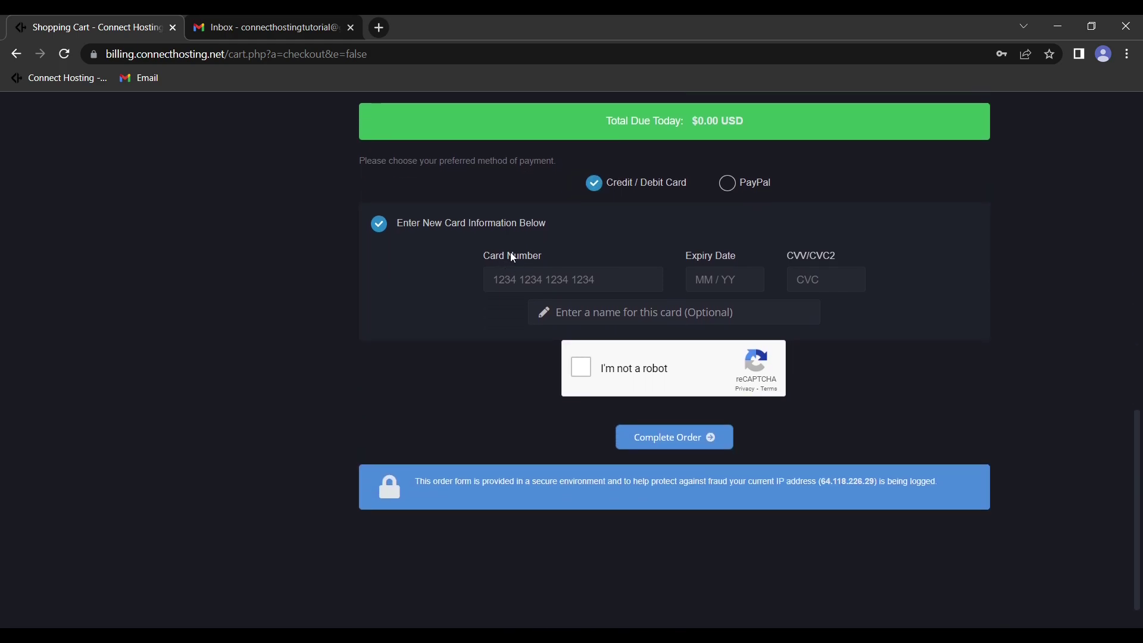
{"action": "left_click", "coordinate": [728, 184]}
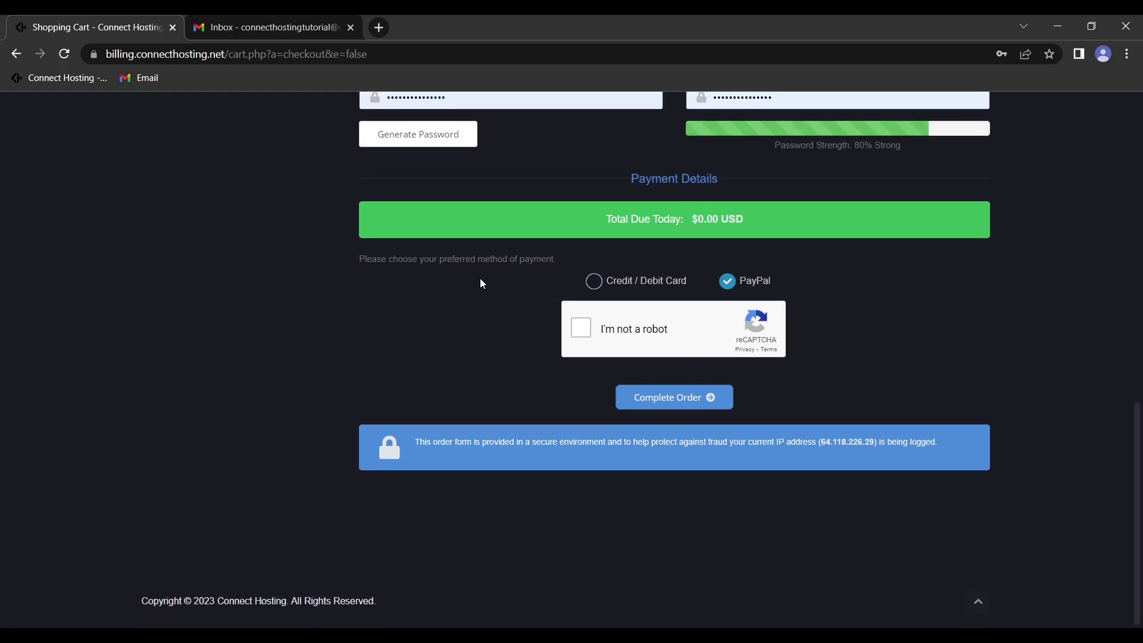
{"action": "left_click", "coordinate": [582, 328]}
{"action": "left_click", "coordinate": [703, 400]}
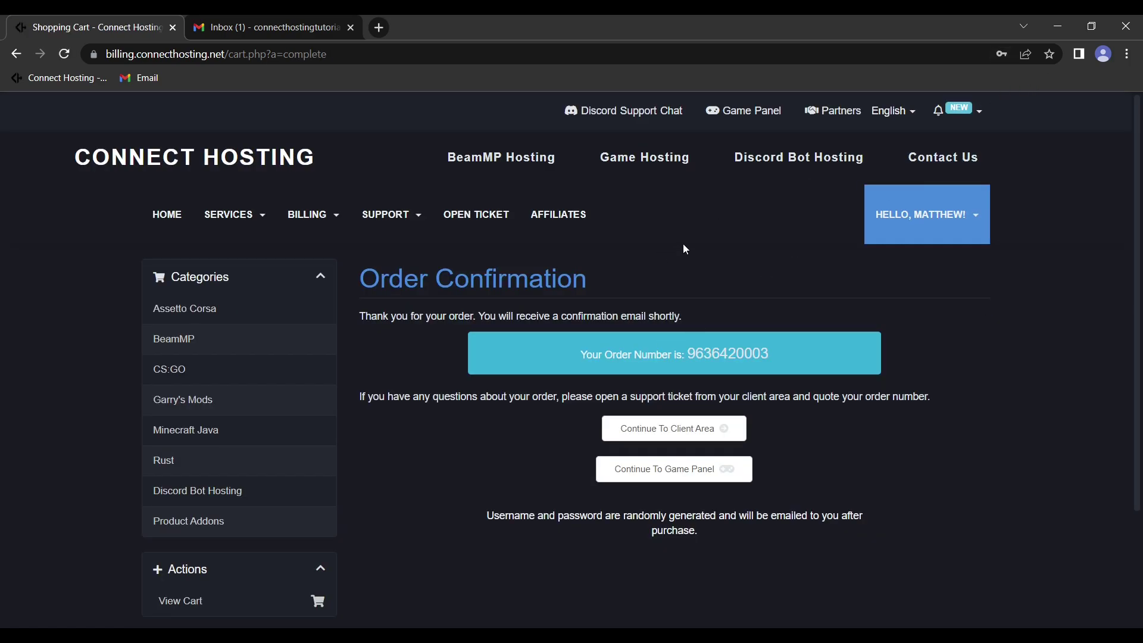
{"action": "scroll", "coordinate": [684, 249], "scroll_direction": "down", "scroll_amount": 2}
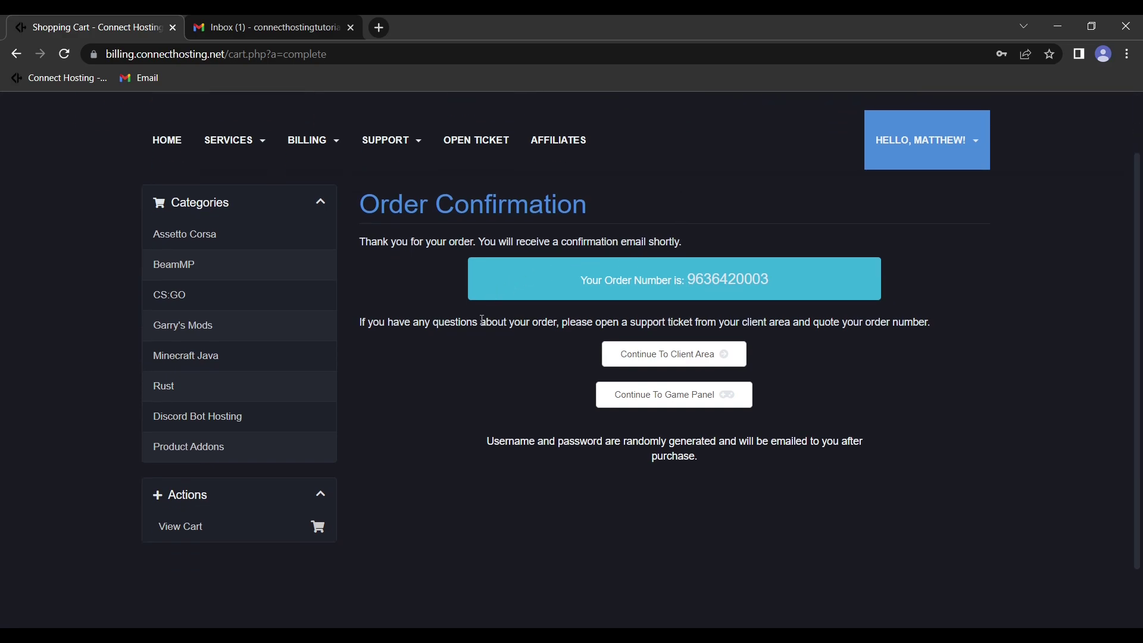
Step: Go to the Client Area and review the active Free BeamMP Server service
{"action": "left_click", "coordinate": [693, 358]}
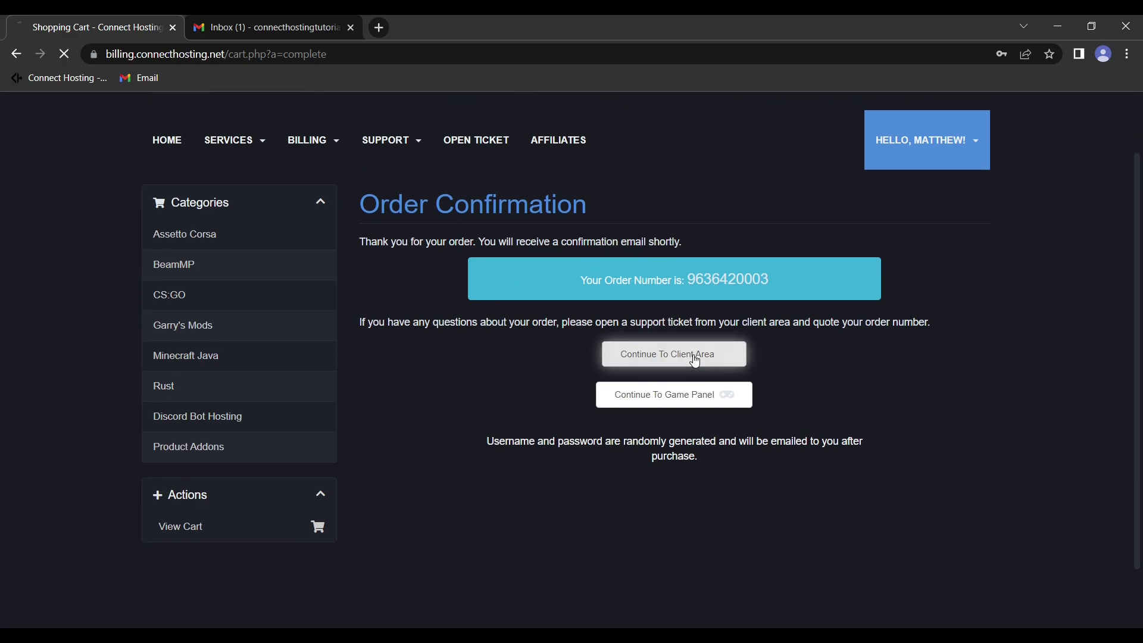
{"action": "scroll", "coordinate": [622, 286], "scroll_direction": "down", "scroll_amount": 3}
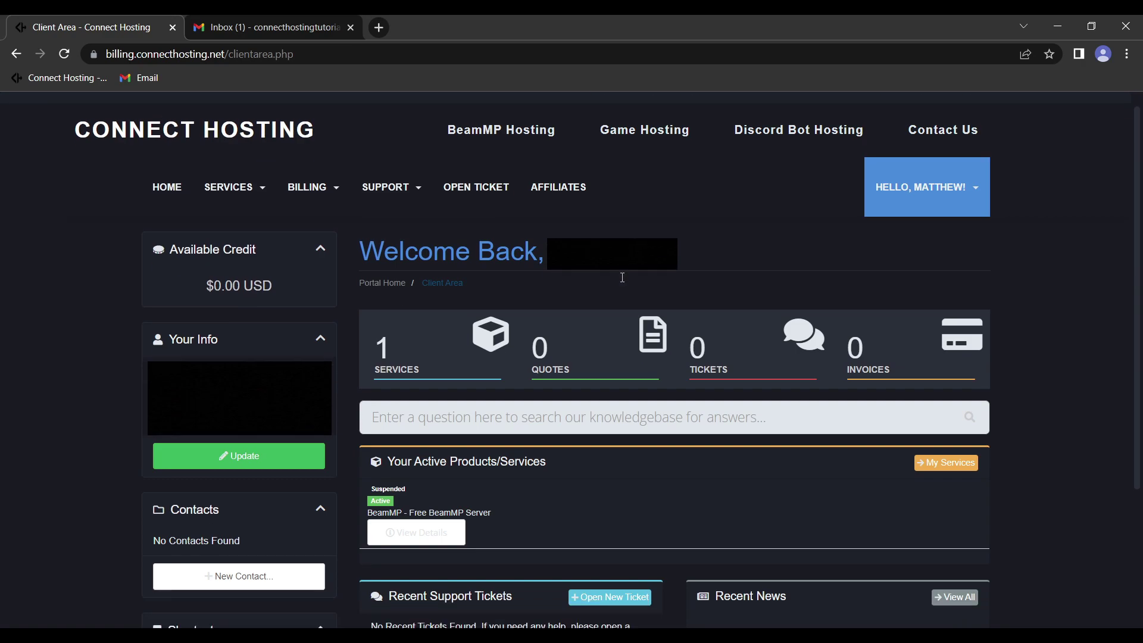
{"action": "scroll", "coordinate": [622, 286], "scroll_direction": "up", "scroll_amount": 1}
{"action": "scroll", "coordinate": [622, 286], "scroll_direction": "down", "scroll_amount": 1}
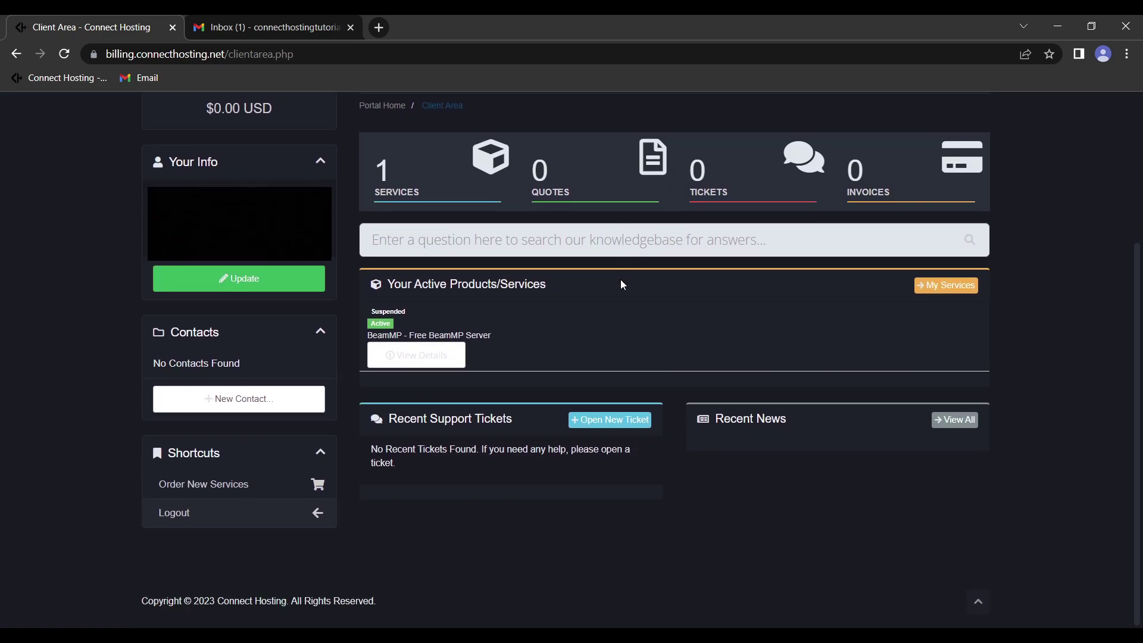
{"action": "scroll", "coordinate": [622, 286], "scroll_direction": "up", "scroll_amount": 1}
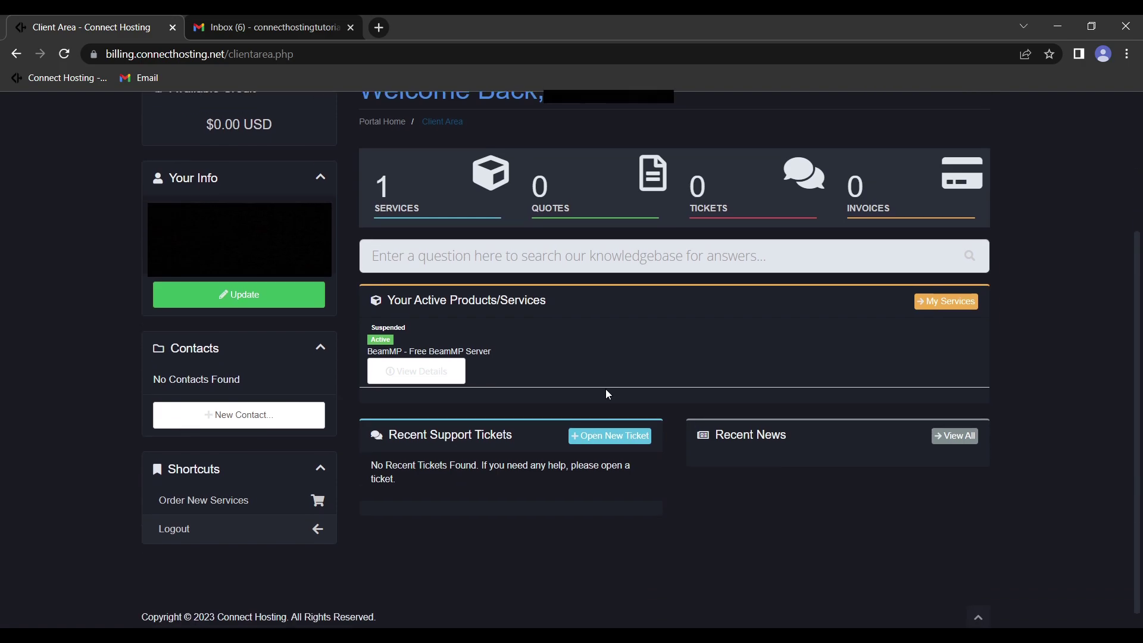
Step: View the Free BeamMP Server's details and its Configurable Options
{"action": "left_click", "coordinate": [450, 357]}
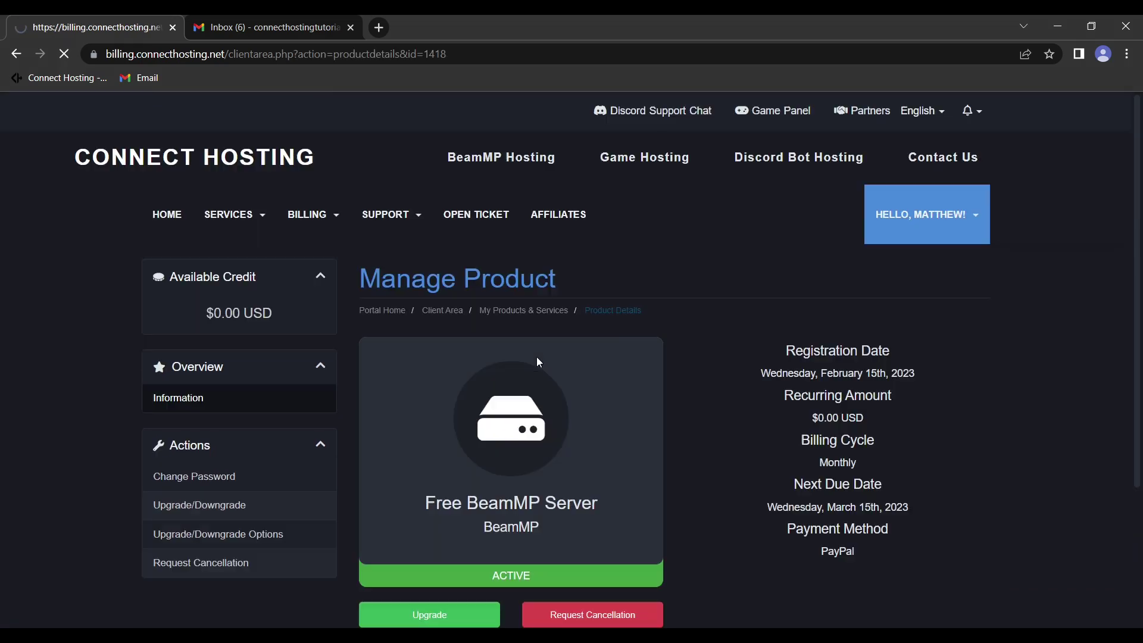
{"action": "scroll", "coordinate": [551, 362], "scroll_direction": "down", "scroll_amount": 3}
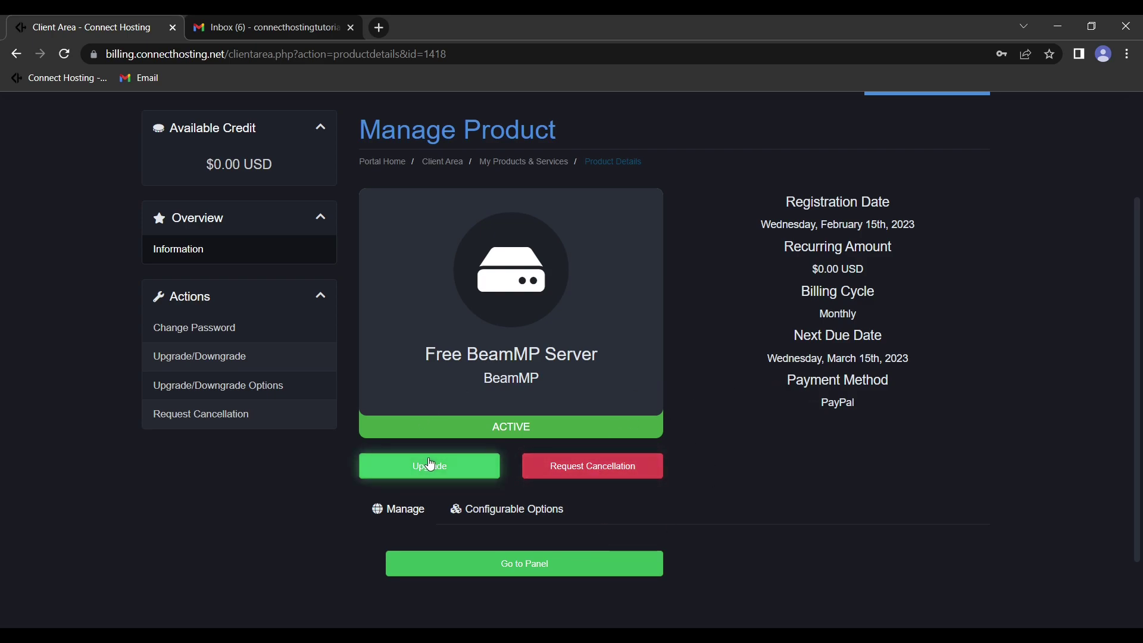
{"action": "scroll", "coordinate": [431, 447], "scroll_direction": "down", "scroll_amount": 2}
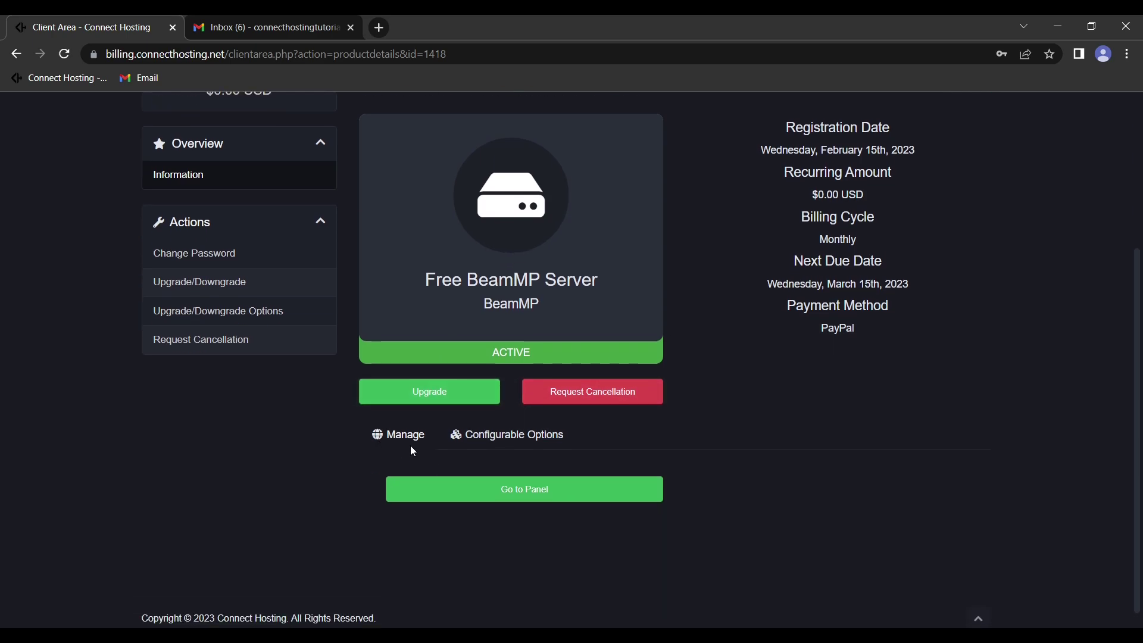
{"action": "left_click", "coordinate": [514, 436]}
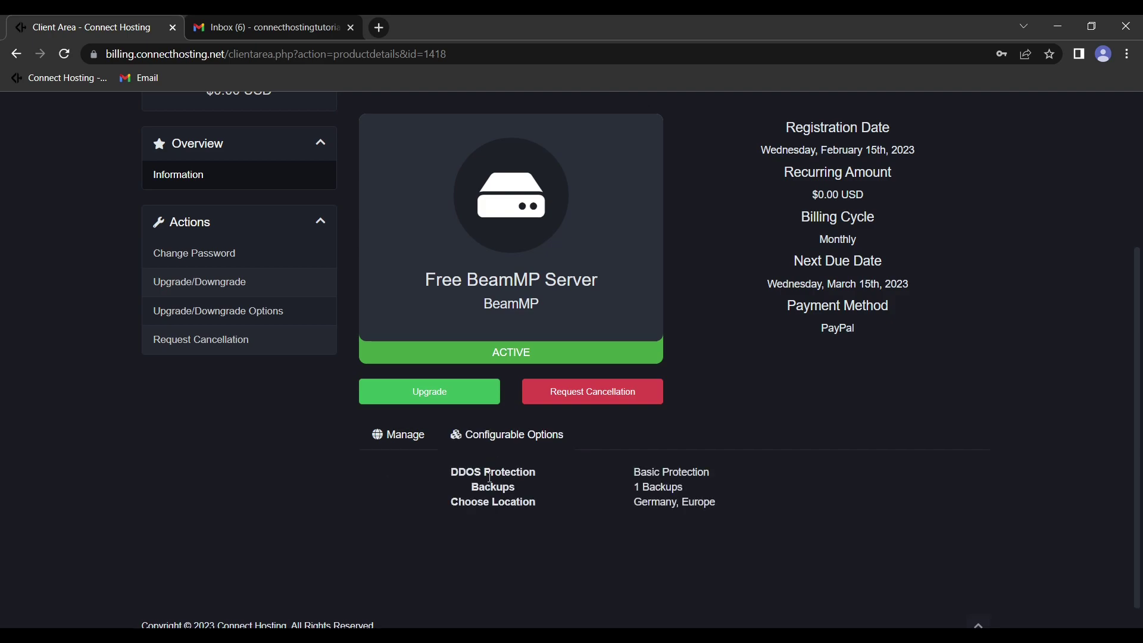
{"action": "scroll", "coordinate": [595, 485], "scroll_direction": "down", "scroll_amount": 1}
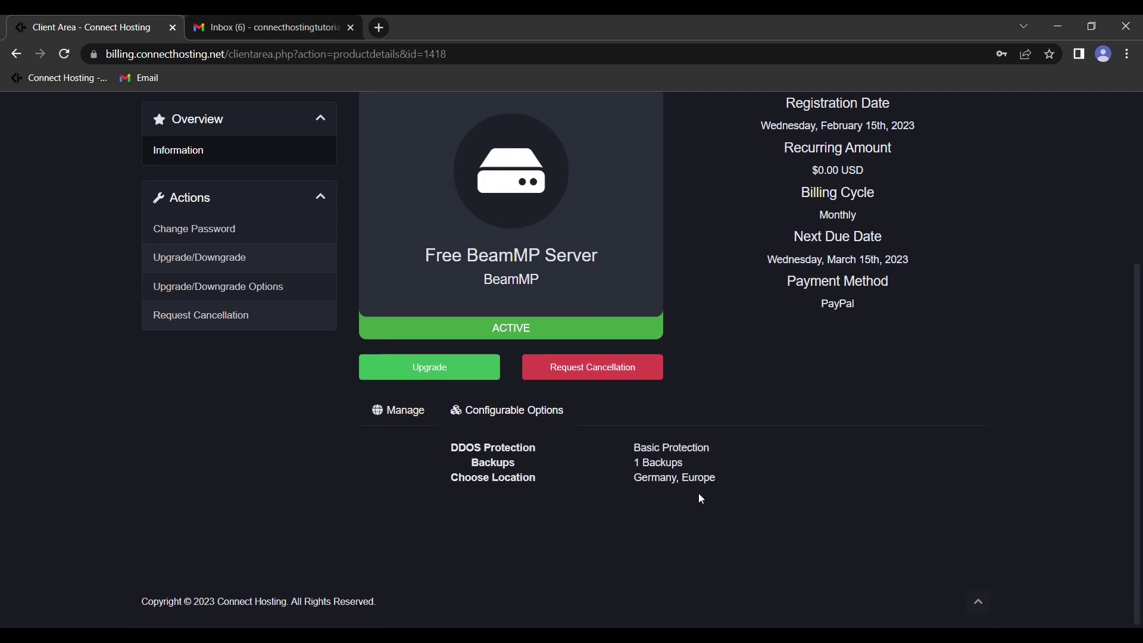
Step: Return to Manage and go to the game panel login page
{"action": "left_click", "coordinate": [417, 415]}
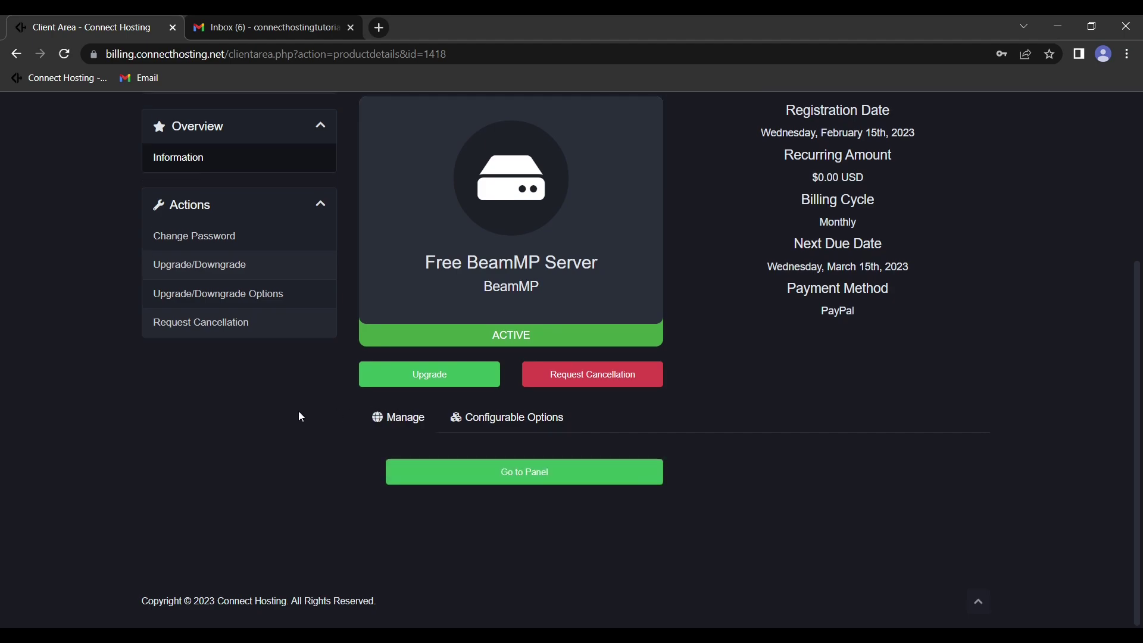
{"action": "left_click", "coordinate": [553, 476]}
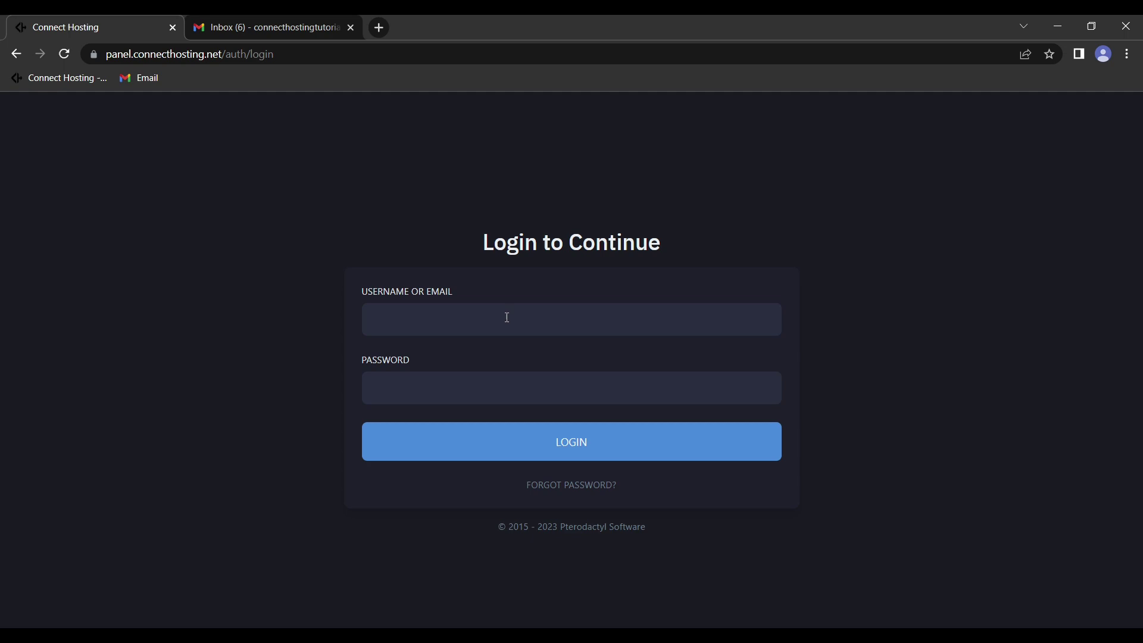
{"action": "left_click", "coordinate": [507, 318]}
{"action": "left_click", "coordinate": [356, 375]}
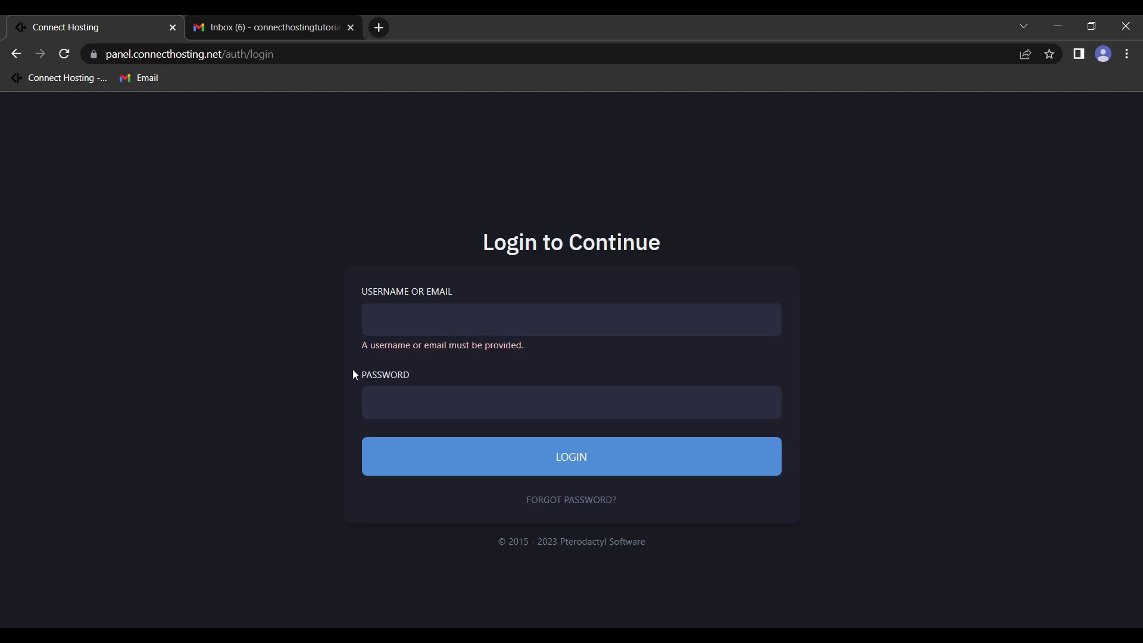
Step: Read the Customer Invoice, Order Confirmation, Invoice Payment Confirmation and Your Brand New server! emails
{"action": "left_click", "coordinate": [301, 27]}
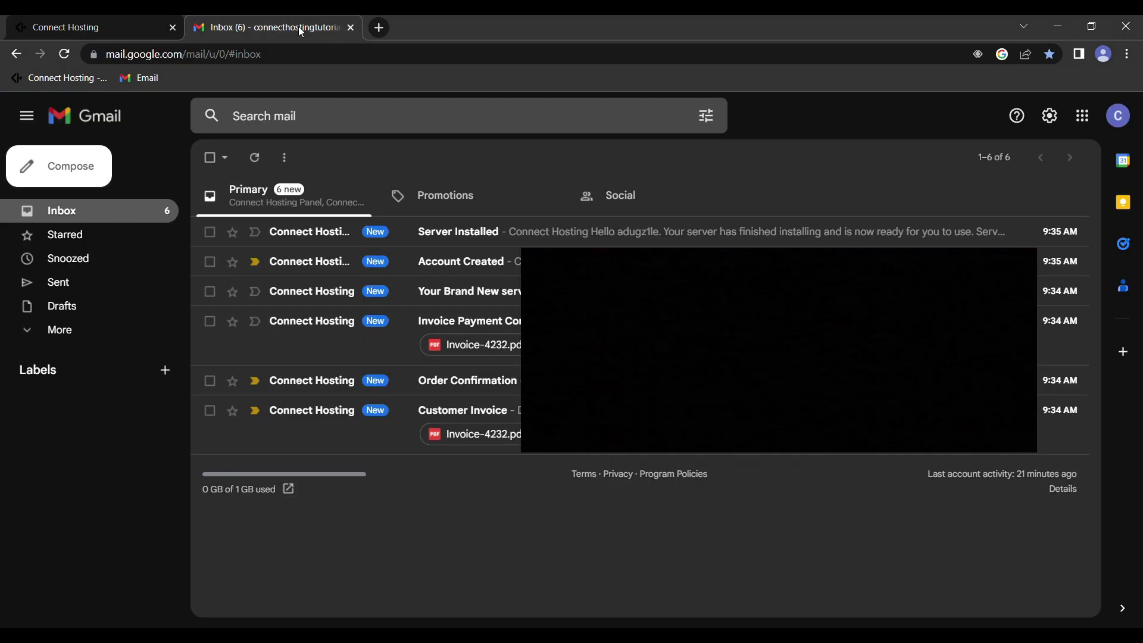
{"action": "left_click", "coordinate": [326, 427]}
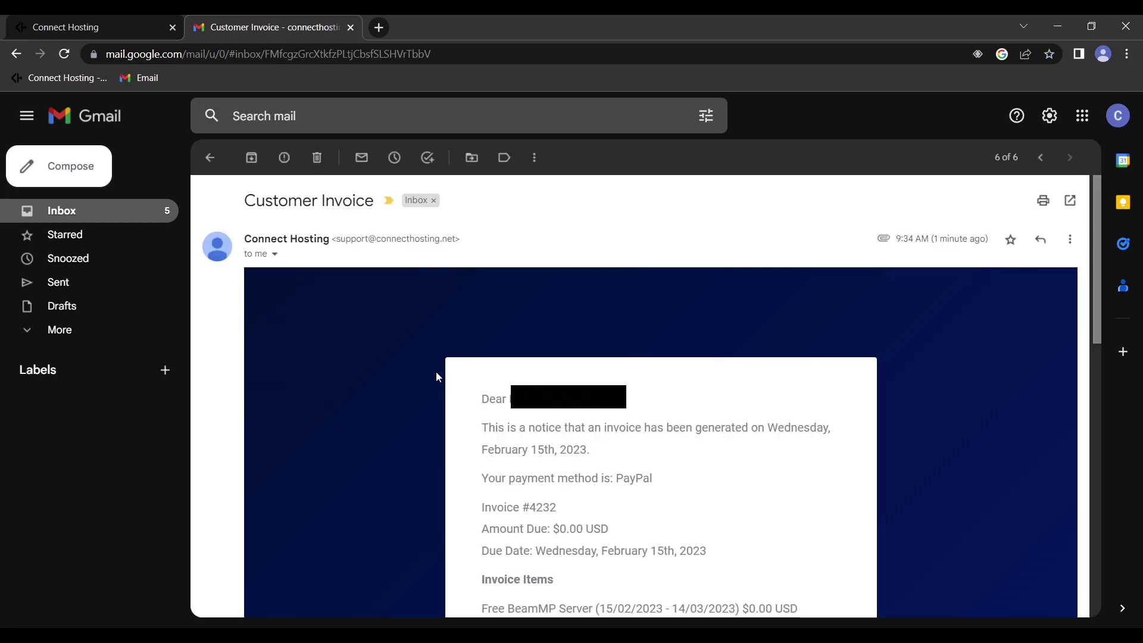
{"action": "scroll", "coordinate": [425, 376], "scroll_direction": "down", "scroll_amount": 5}
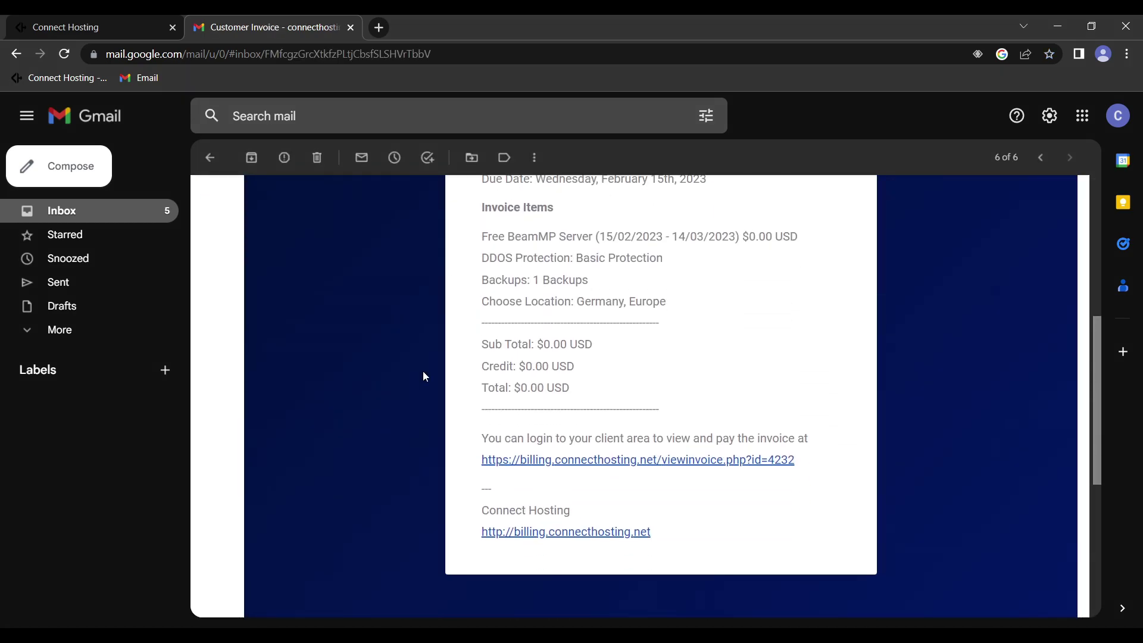
{"action": "left_click", "coordinate": [210, 157]}
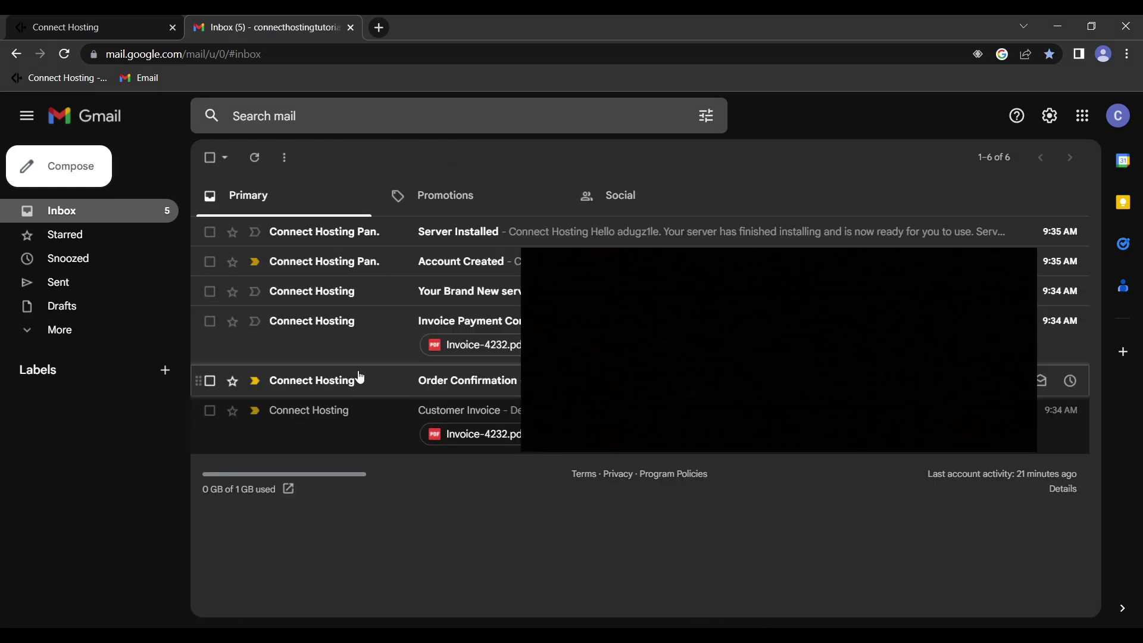
{"action": "left_click", "coordinate": [360, 378]}
{"action": "scroll", "coordinate": [360, 333], "scroll_direction": "down", "scroll_amount": 3}
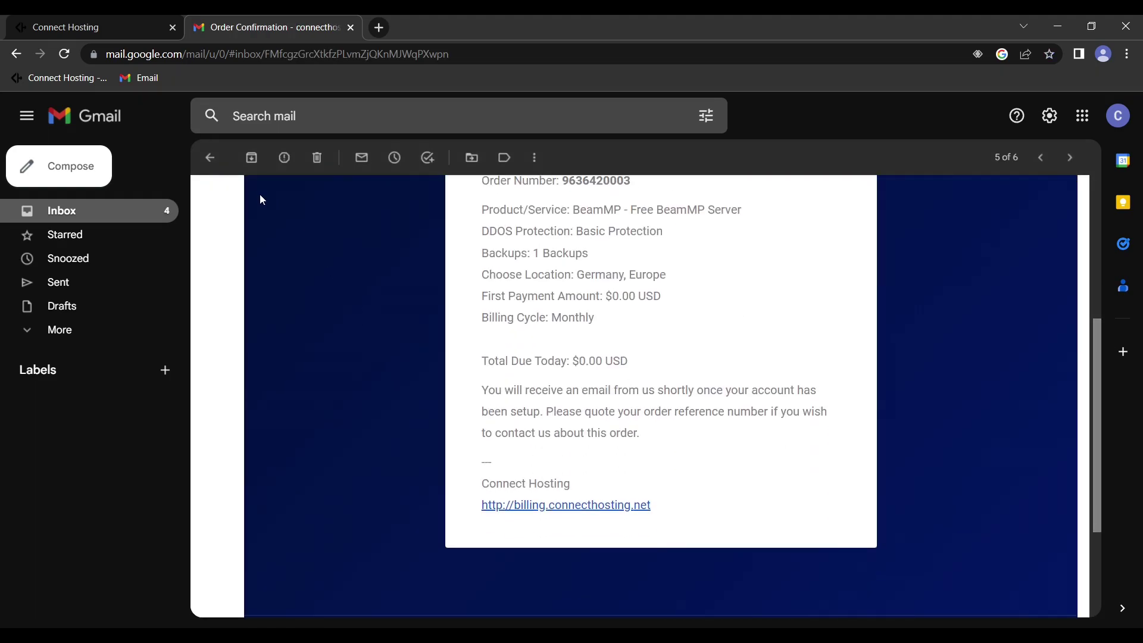
{"action": "left_click", "coordinate": [210, 157]}
{"action": "left_click", "coordinate": [391, 339]}
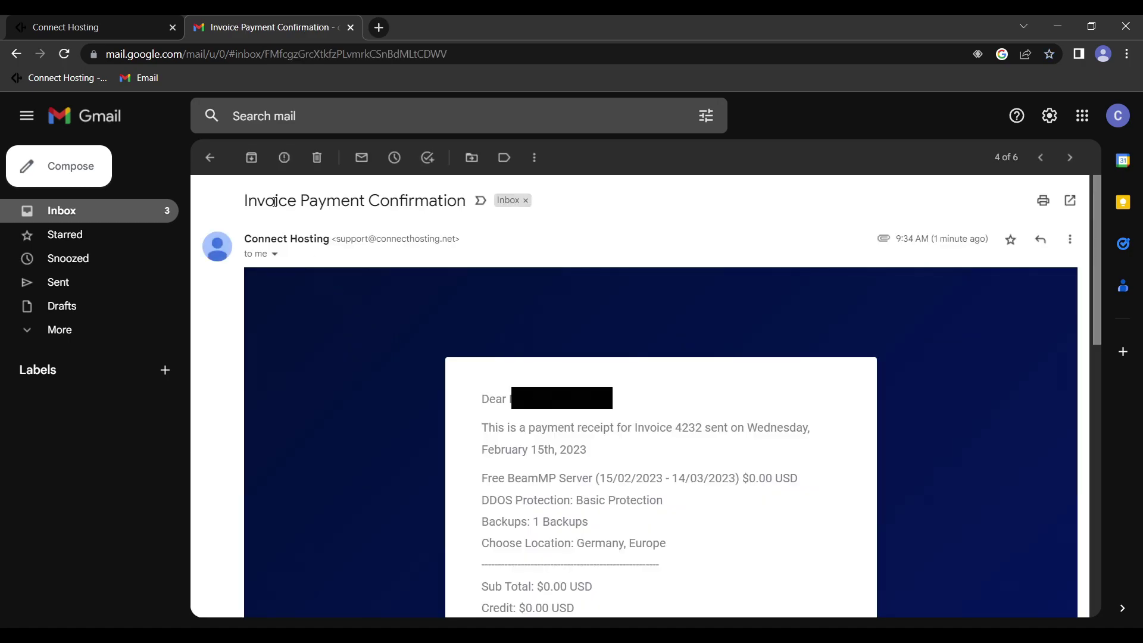
{"action": "left_click", "coordinate": [209, 157]}
{"action": "left_click", "coordinate": [391, 291]}
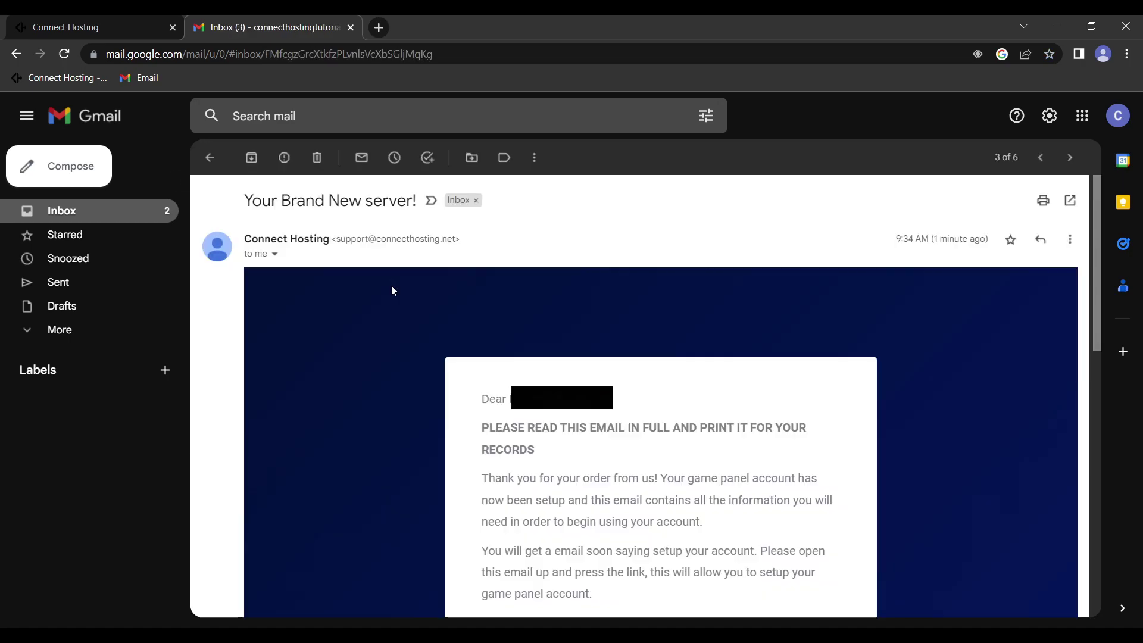
{"action": "scroll", "coordinate": [452, 304], "scroll_direction": "down", "scroll_amount": 6}
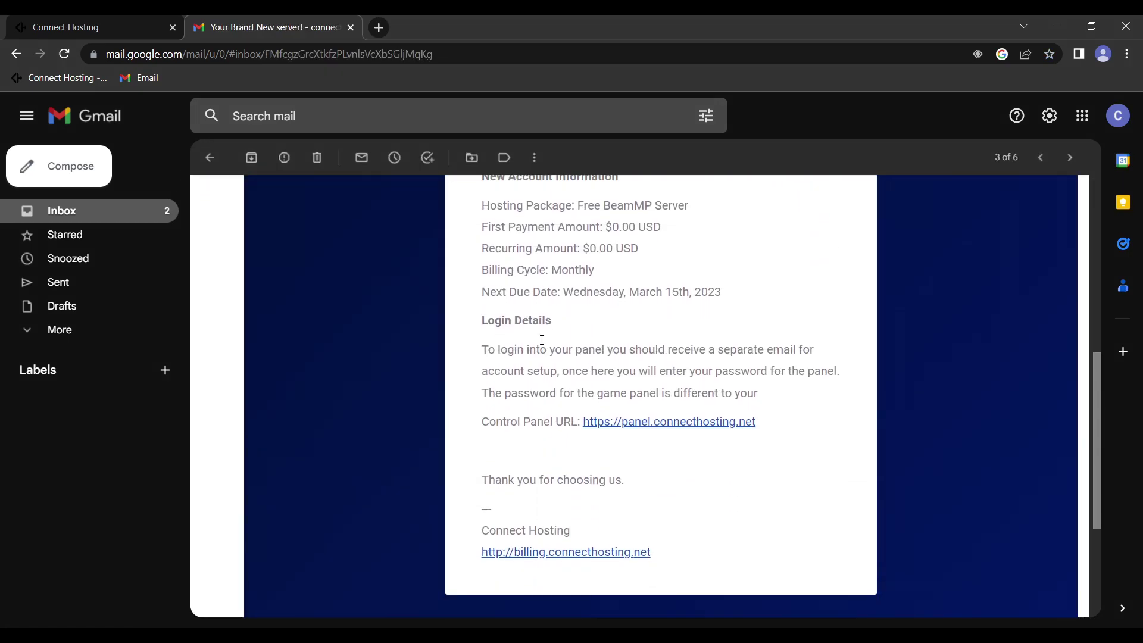
{"action": "left_click", "coordinate": [209, 157]}
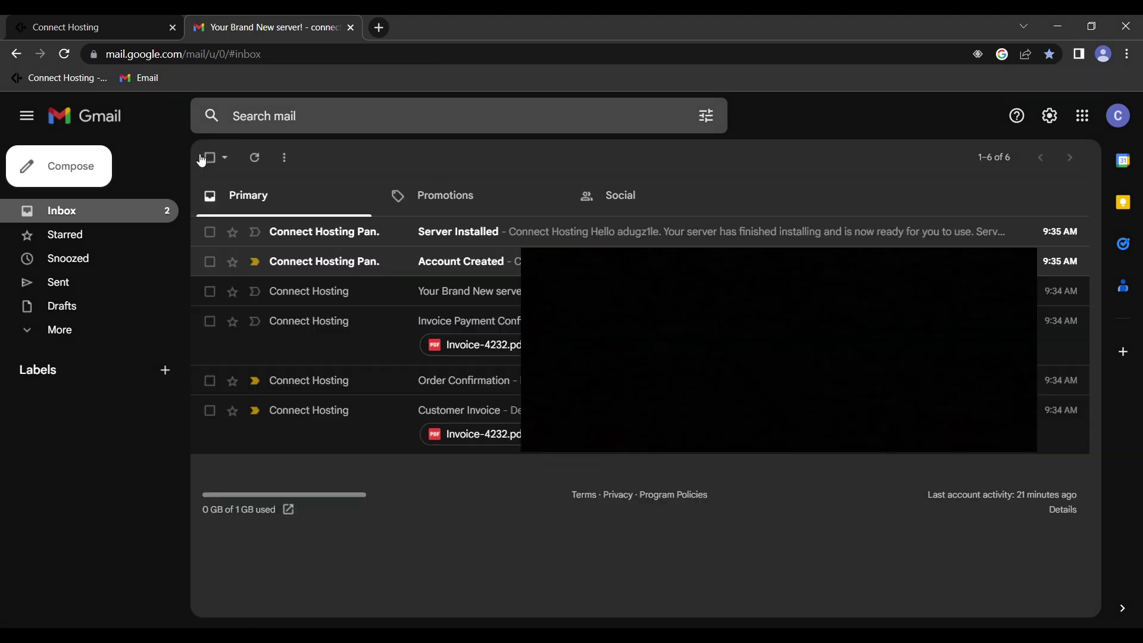
Step: Read the Account Created and Server Installed emails, then return to Account Created's setup link
{"action": "left_click", "coordinate": [378, 274]}
{"action": "scroll", "coordinate": [411, 307], "scroll_direction": "down", "scroll_amount": 1}
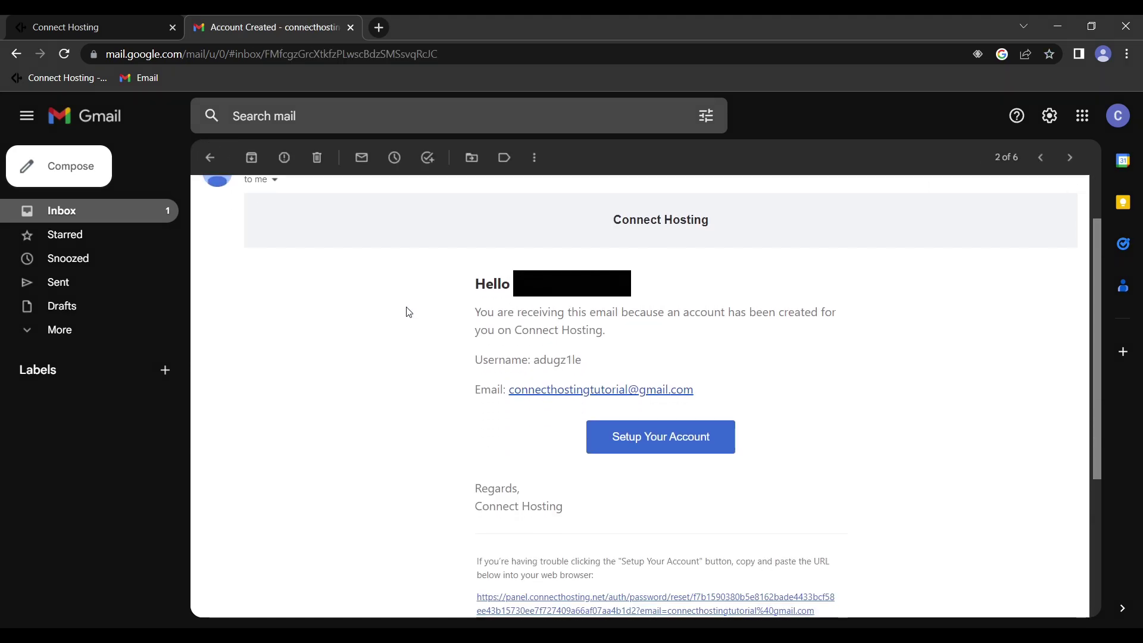
{"action": "scroll", "coordinate": [426, 370], "scroll_direction": "up", "scroll_amount": 1}
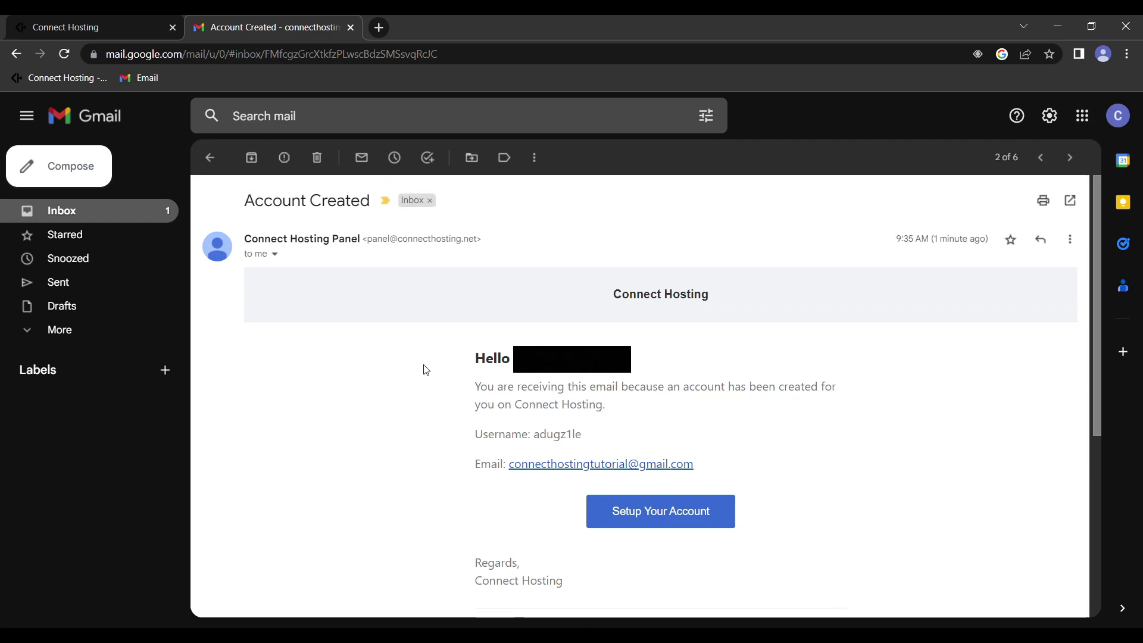
{"action": "left_click", "coordinate": [209, 157]}
{"action": "left_click", "coordinate": [417, 231]}
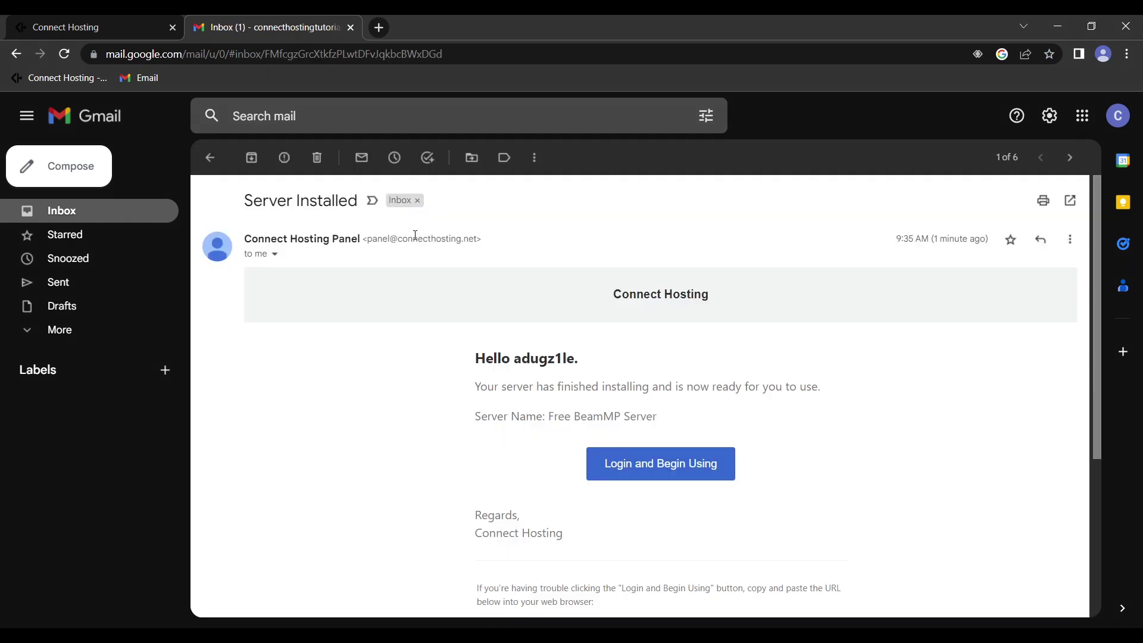
{"action": "left_click", "coordinate": [211, 157]}
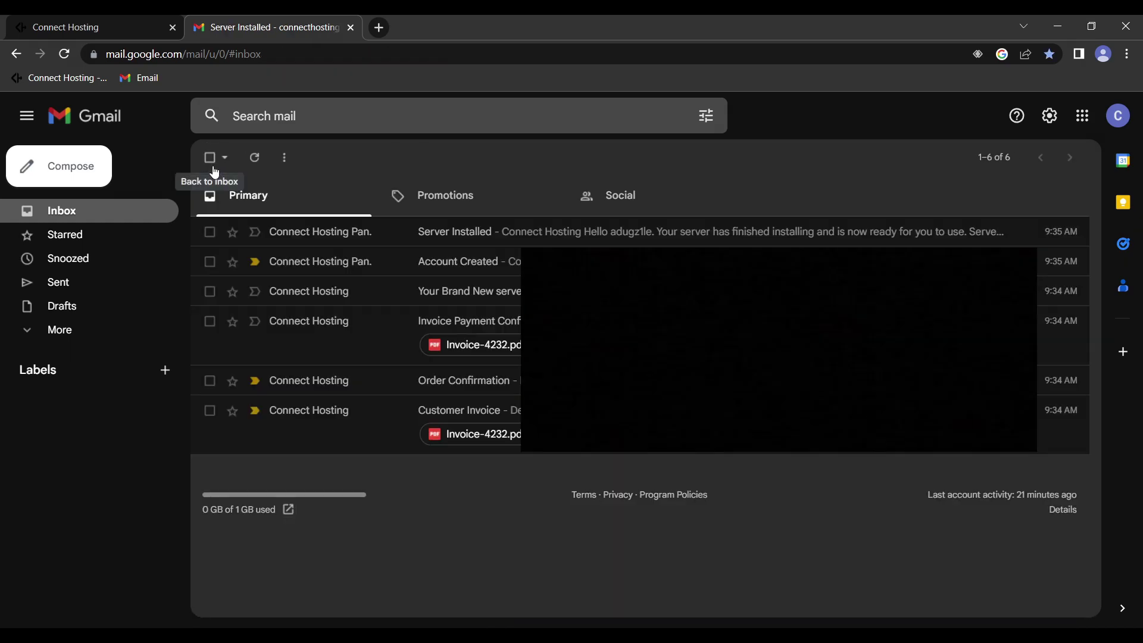
{"action": "left_click", "coordinate": [390, 268]}
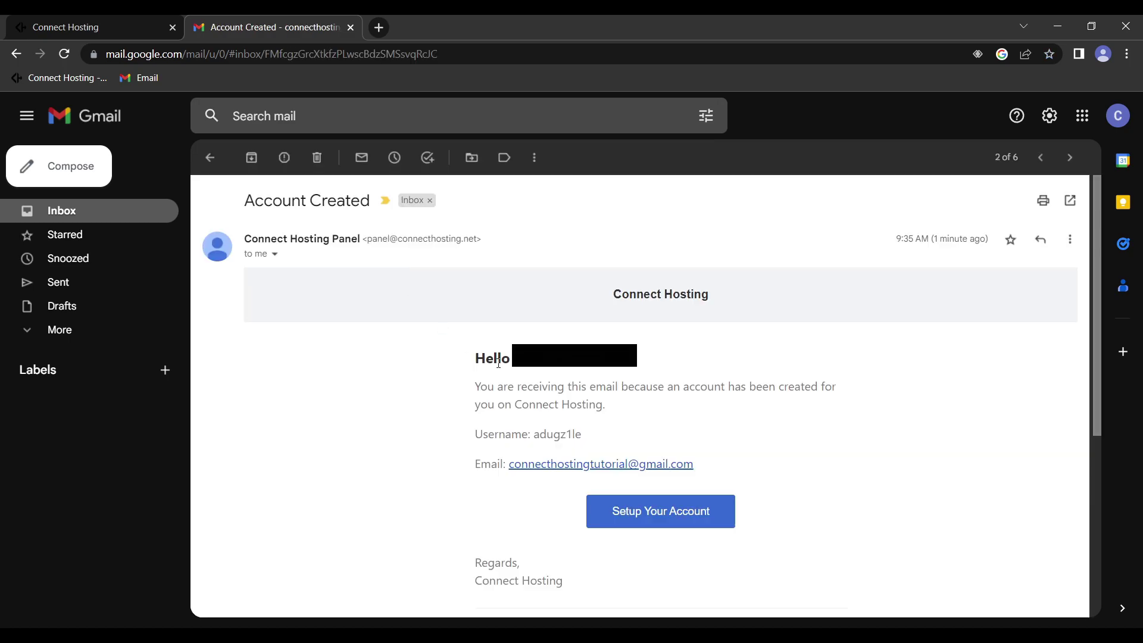
{"action": "scroll", "coordinate": [464, 412], "scroll_direction": "down", "scroll_amount": 1}
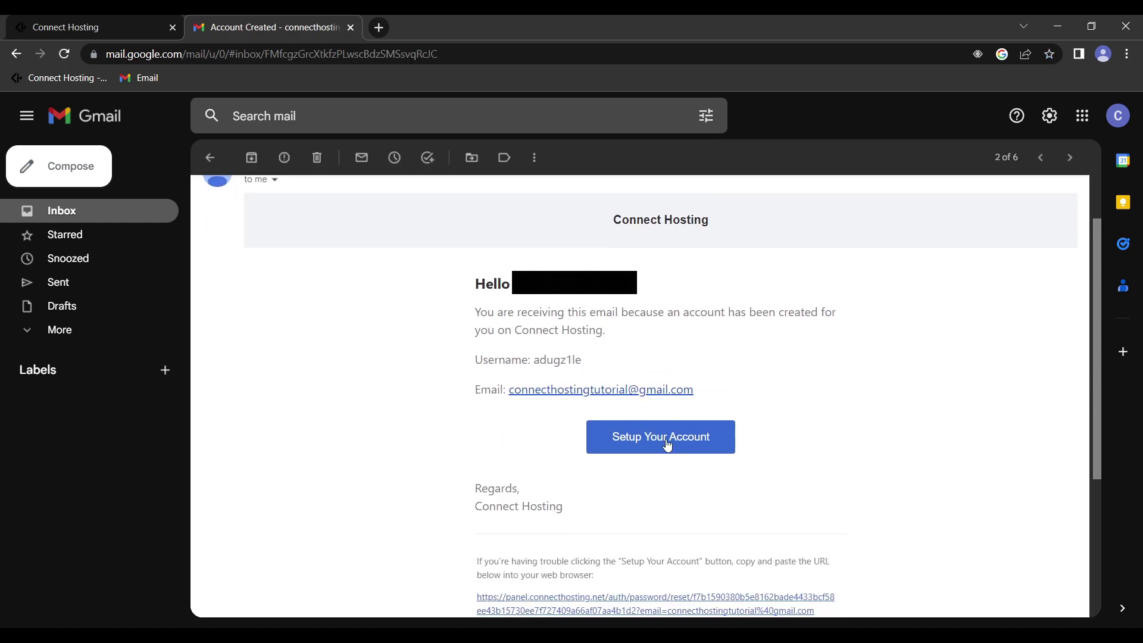
Step: Use the Setup Your Account link to autofill and reset the panel password
{"action": "left_click", "coordinate": [667, 443]}
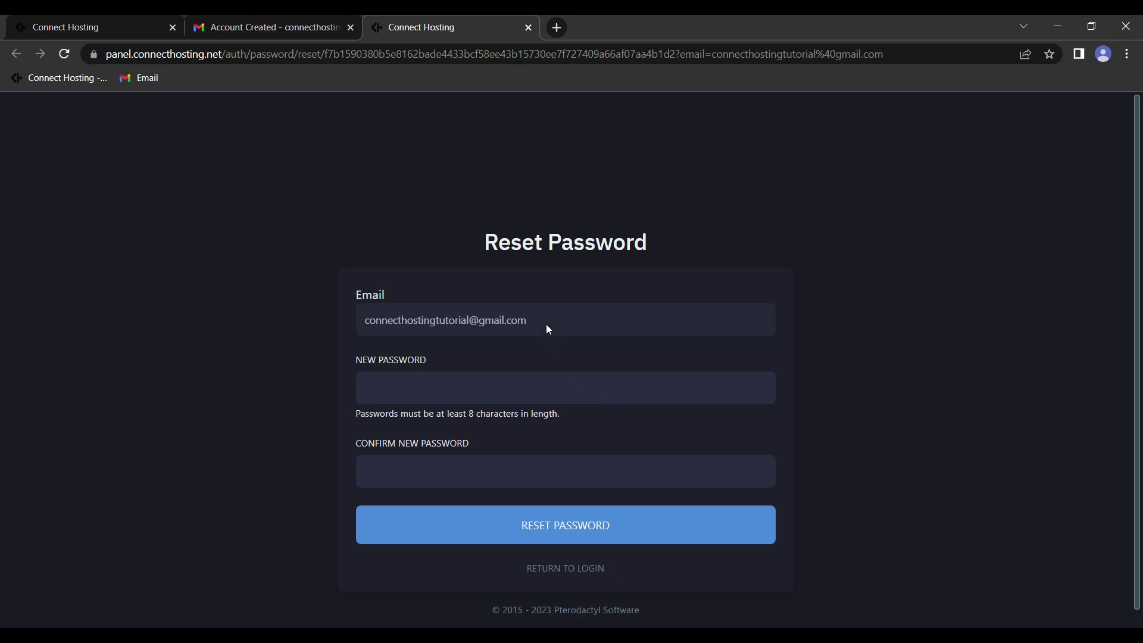
{"action": "left_click", "coordinate": [543, 396]}
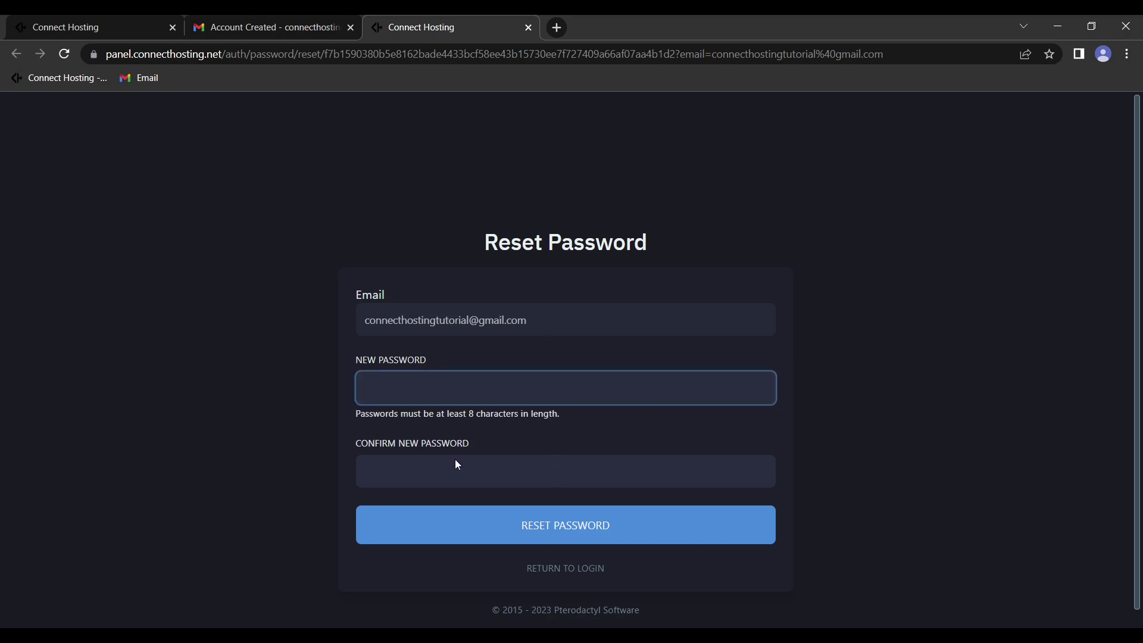
{"action": "left_click", "coordinate": [559, 429]}
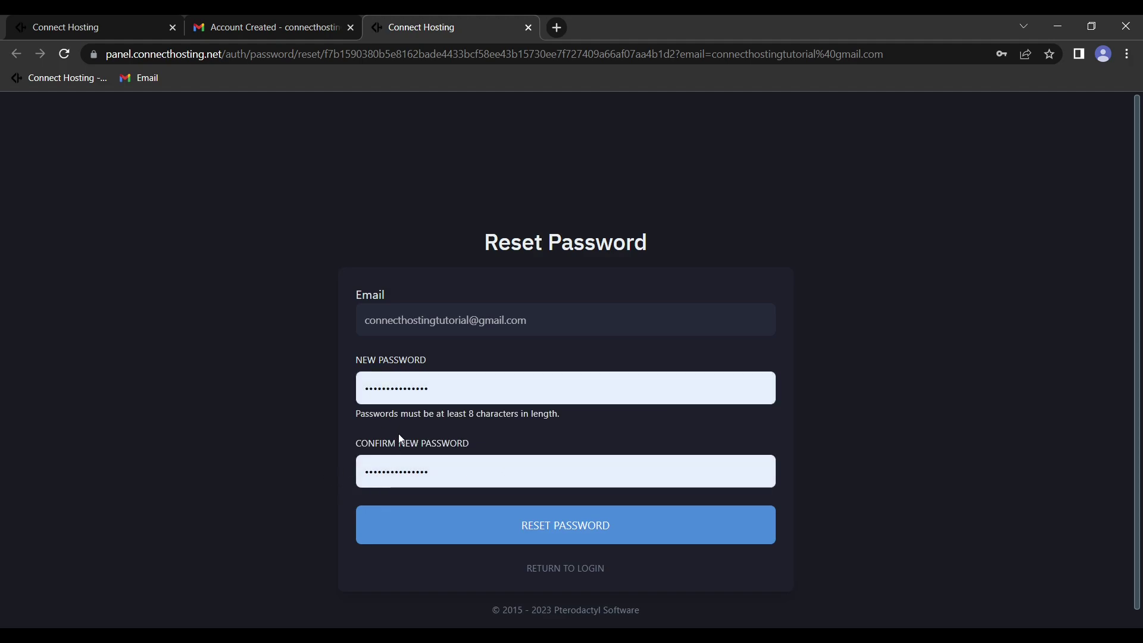
{"action": "left_click", "coordinate": [574, 527]}
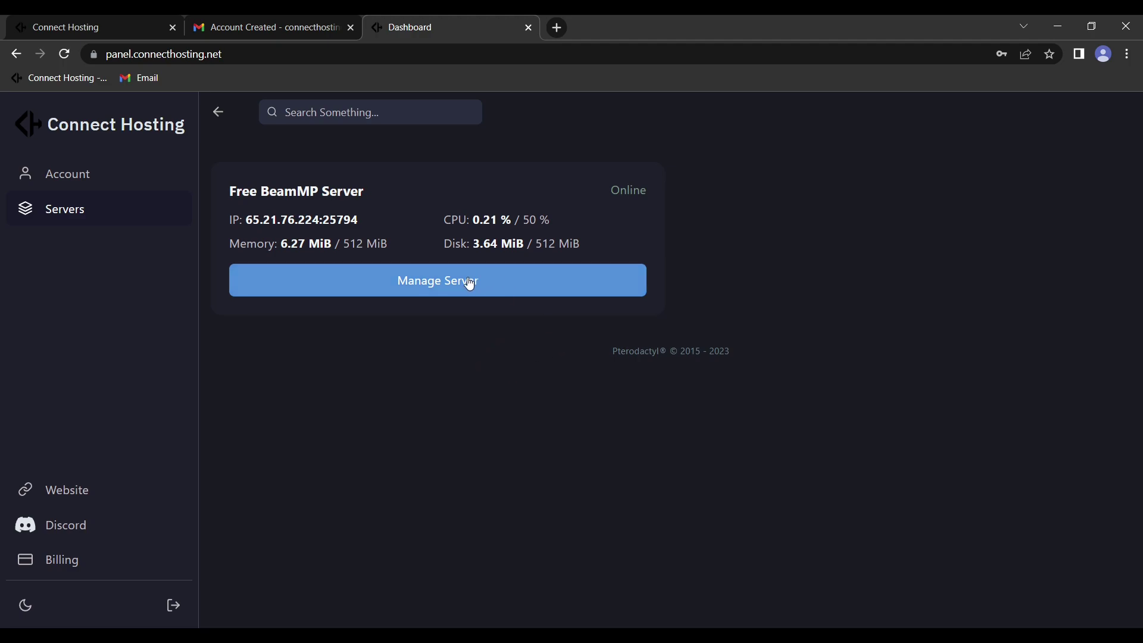
Step: Check the Free BeamMP Server console log for auth key errors and stop the server
{"action": "left_click", "coordinate": [470, 284]}
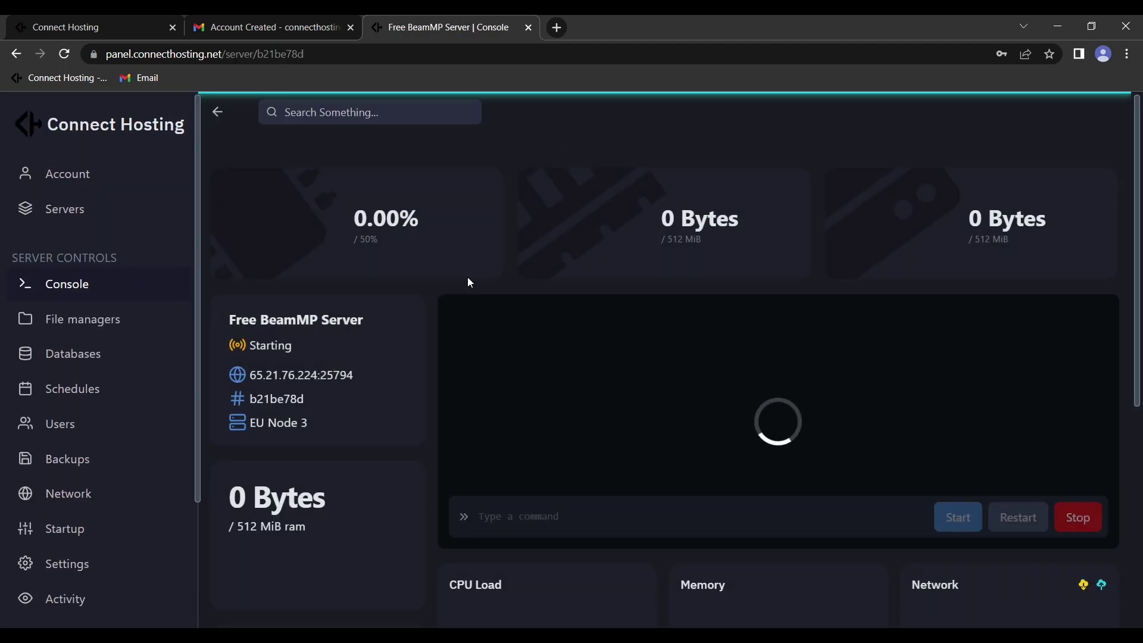
{"action": "scroll", "coordinate": [430, 278], "scroll_direction": "down", "scroll_amount": 2}
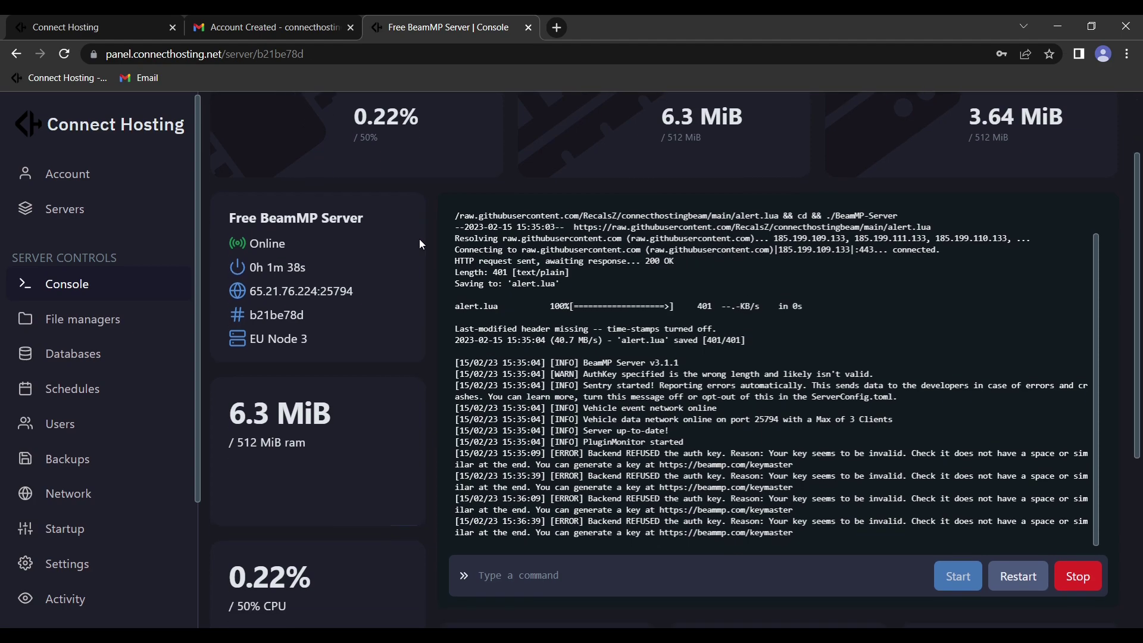
{"action": "scroll", "coordinate": [432, 254], "scroll_direction": "down", "scroll_amount": 2}
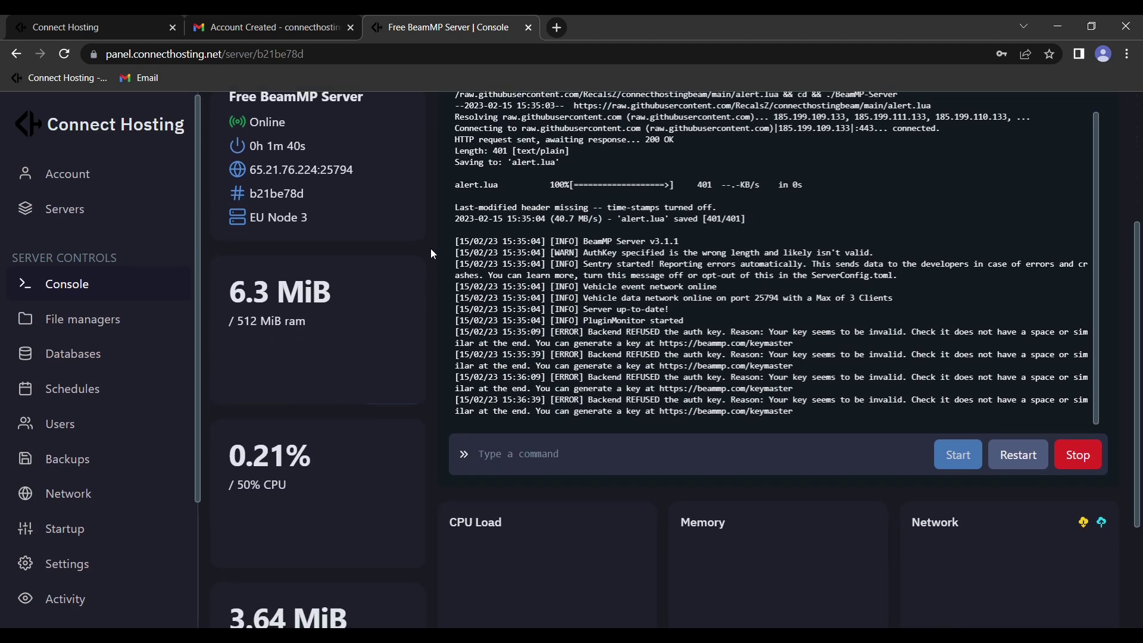
{"action": "scroll", "coordinate": [433, 254], "scroll_direction": "up", "scroll_amount": 4}
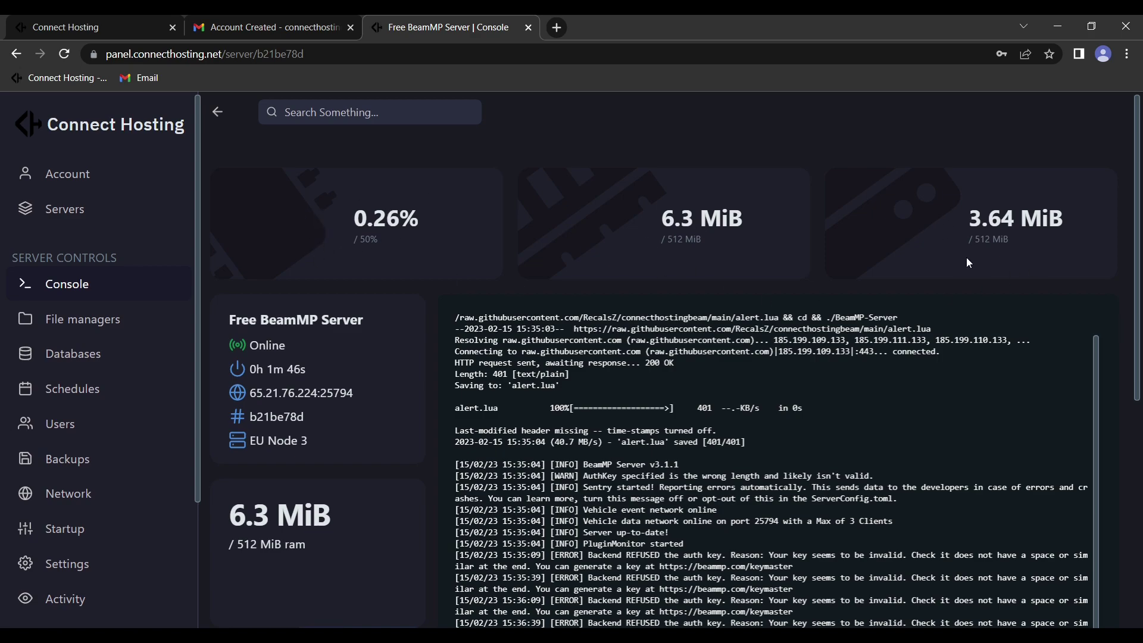
{"action": "scroll", "coordinate": [487, 284], "scroll_direction": "down", "scroll_amount": 4}
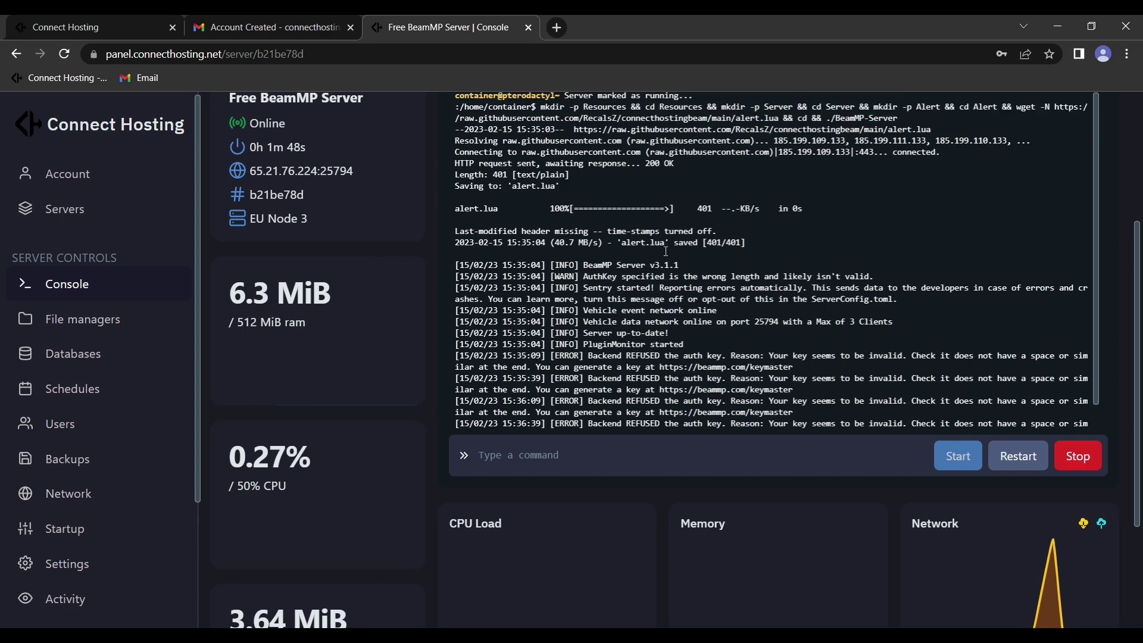
{"action": "left_click", "coordinate": [1080, 458]}
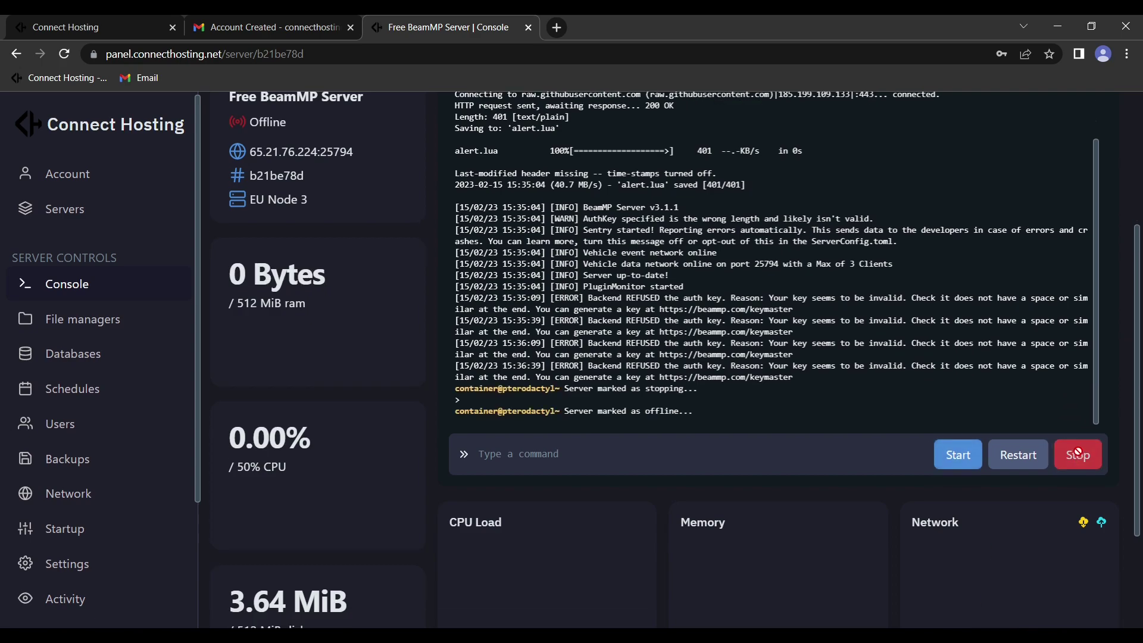
Step: Highlight the server title, then its address and the IP 65.21.76.224 on the Console page
{"action": "scroll", "coordinate": [425, 404], "scroll_direction": "up", "scroll_amount": 3}
{"action": "scroll", "coordinate": [108, 301], "scroll_direction": "down", "scroll_amount": 1}
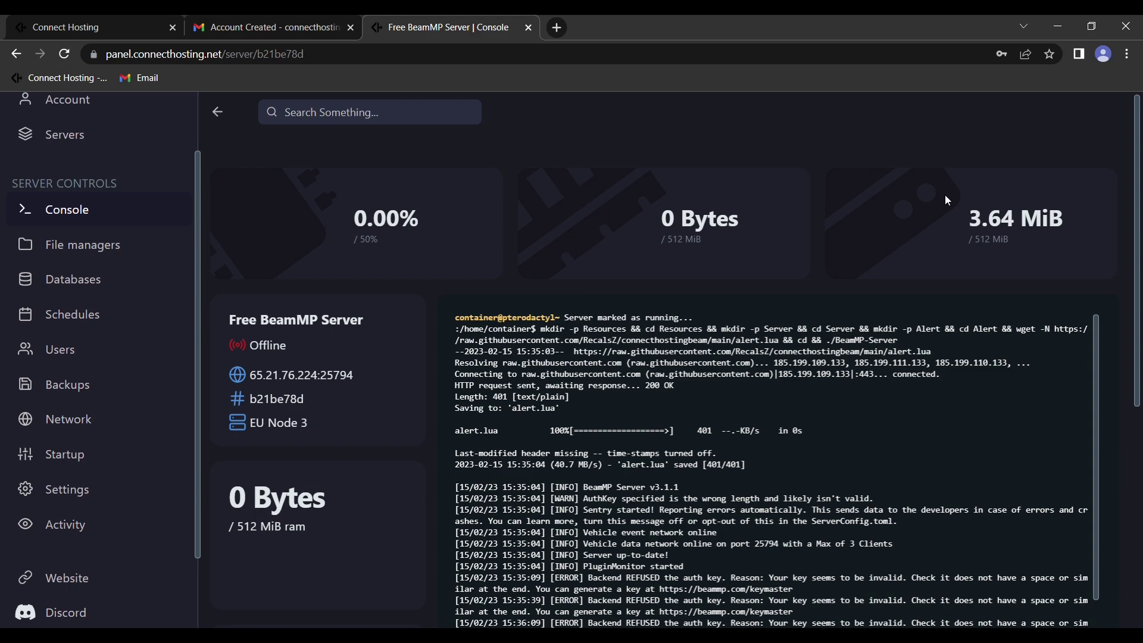
{"action": "scroll", "coordinate": [344, 350], "scroll_direction": "down", "scroll_amount": 6}
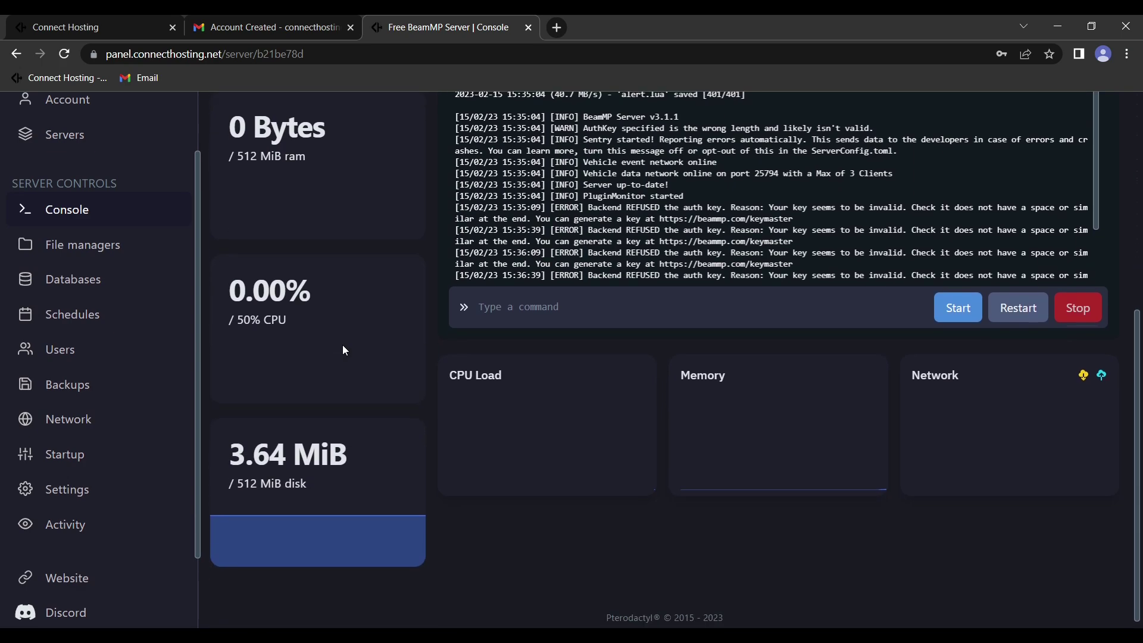
{"action": "scroll", "coordinate": [351, 479], "scroll_direction": "up", "scroll_amount": 5}
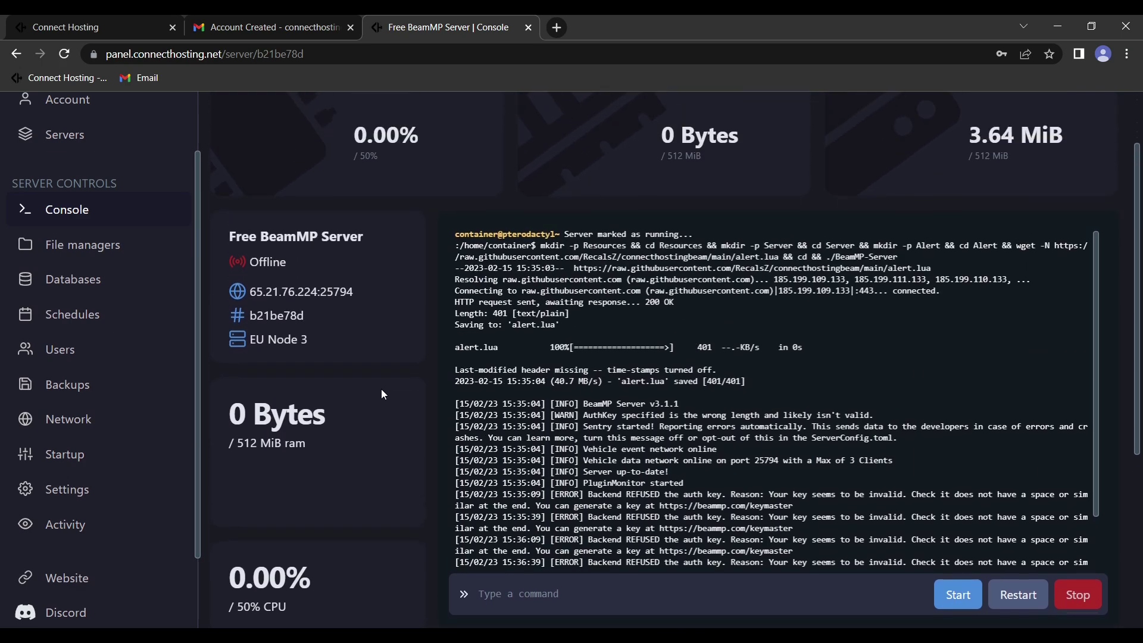
{"action": "left_click_drag", "start_coordinate": [225, 246], "coordinate": [373, 249]}
{"action": "left_click", "coordinate": [354, 287]}
{"action": "mouse_move", "coordinate": [360, 298]}
{"action": "left_mouse_down"}
{"action": "mouse_move", "coordinate": [250, 305]}
{"action": "mouse_move", "coordinate": [366, 304]}
{"action": "left_mouse_up"}
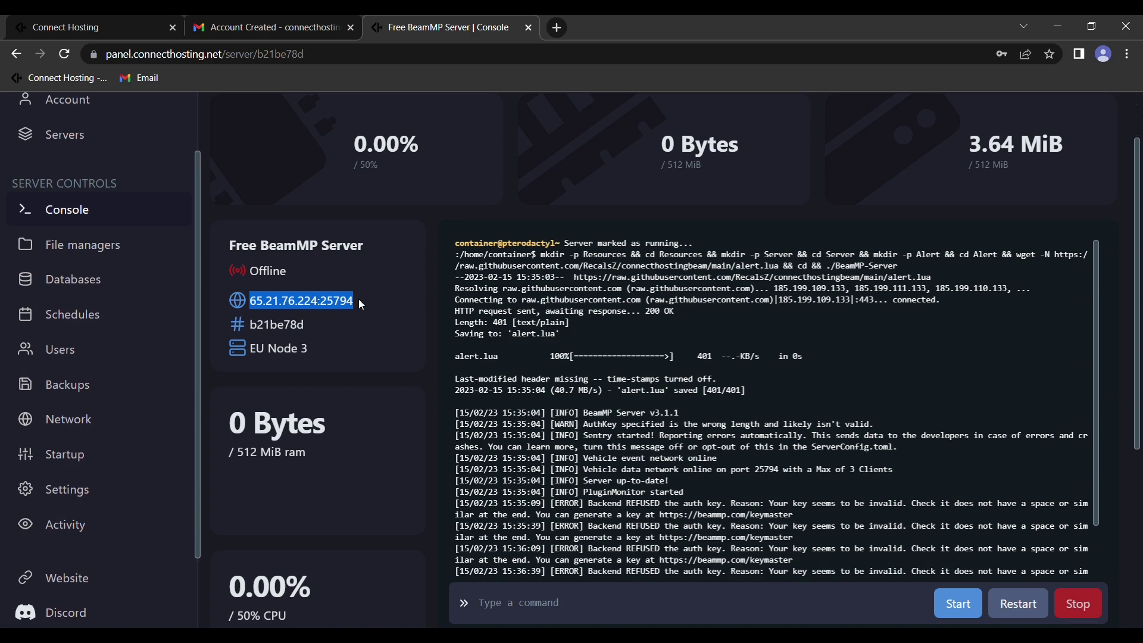
{"action": "left_click_drag", "start_coordinate": [250, 301], "coordinate": [350, 304]}
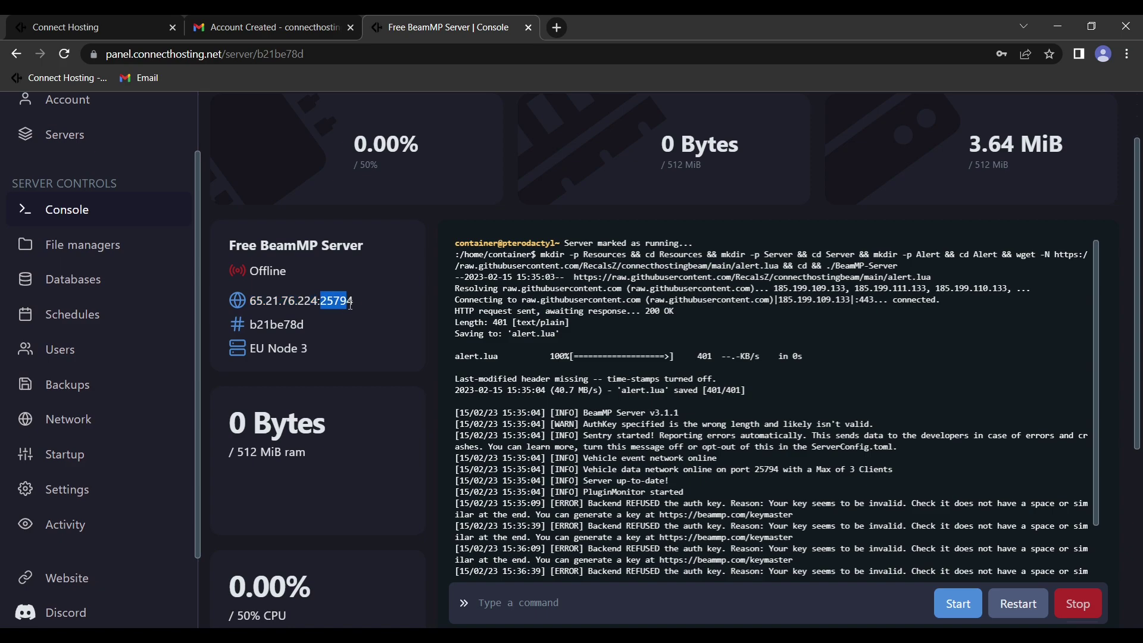
{"action": "left_click", "coordinate": [344, 319]}
Step: Highlight the server ID b21be78d and the EU Node 3 node name, then review the console log
{"action": "scroll", "coordinate": [344, 319], "scroll_direction": "down", "scroll_amount": 1}
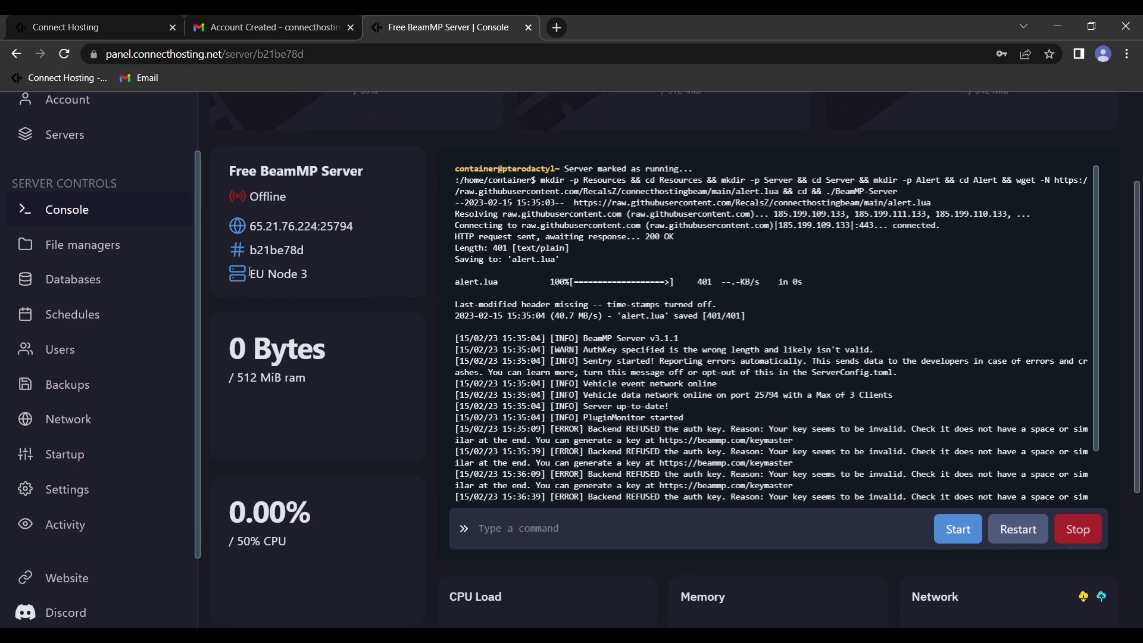
{"action": "left_click_drag", "start_coordinate": [253, 254], "coordinate": [333, 255]}
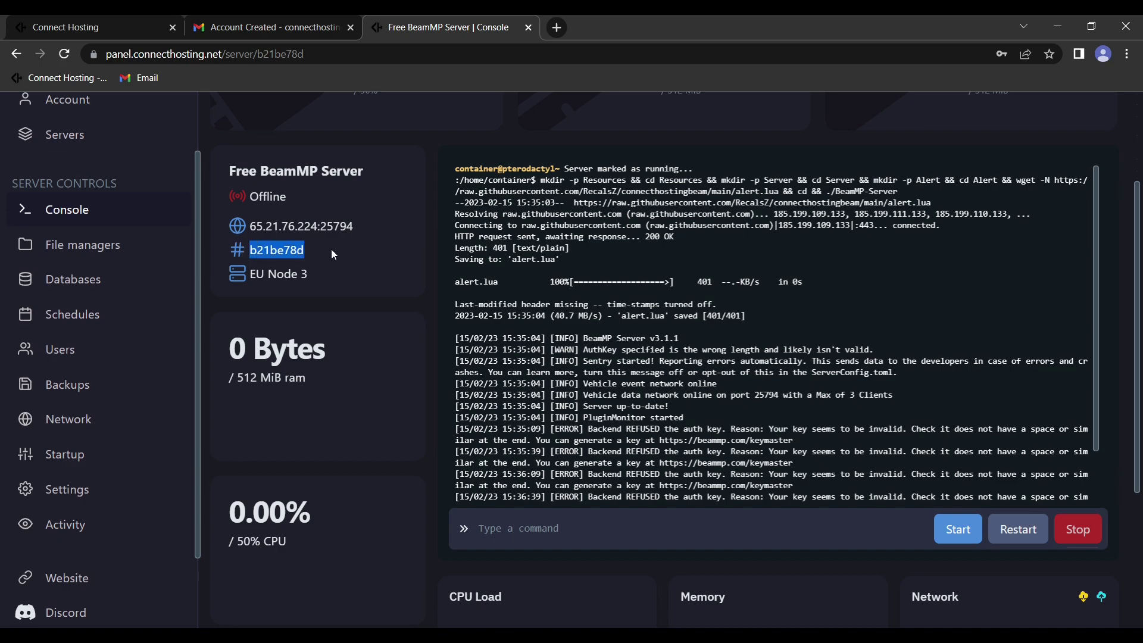
{"action": "left_click", "coordinate": [332, 272]}
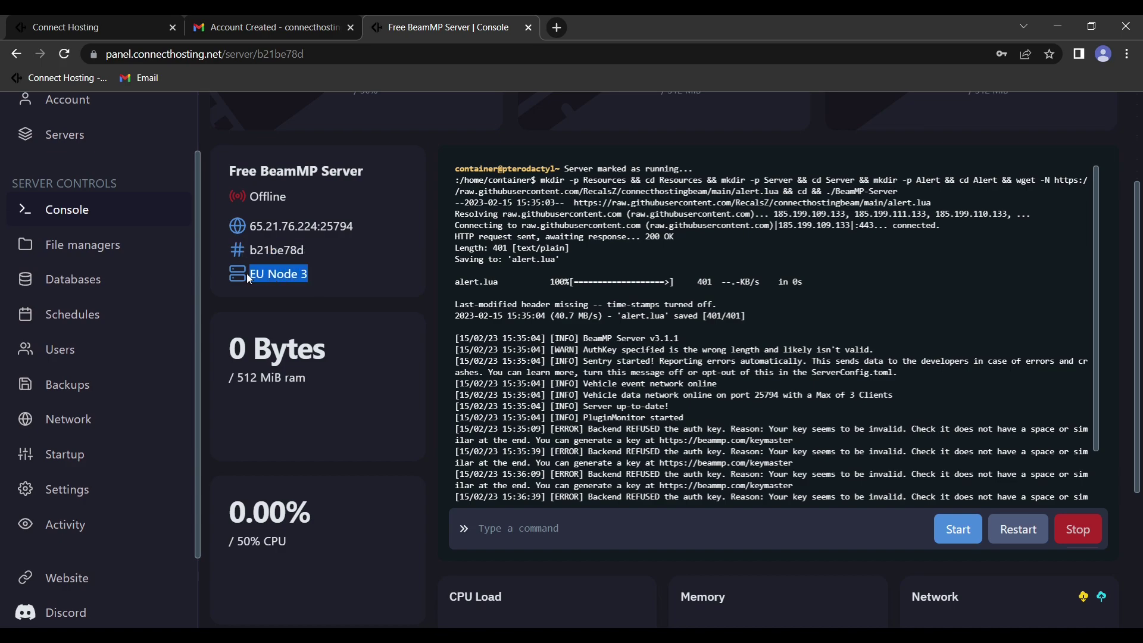
{"action": "left_click", "coordinate": [327, 276]}
{"action": "scroll", "coordinate": [301, 310], "scroll_direction": "down", "scroll_amount": 3}
{"action": "scroll", "coordinate": [341, 308], "scroll_direction": "up", "scroll_amount": 3}
{"action": "scroll", "coordinate": [526, 259], "scroll_direction": "down", "scroll_amount": 2}
{"action": "scroll", "coordinate": [507, 263], "scroll_direction": "up", "scroll_amount": 2}
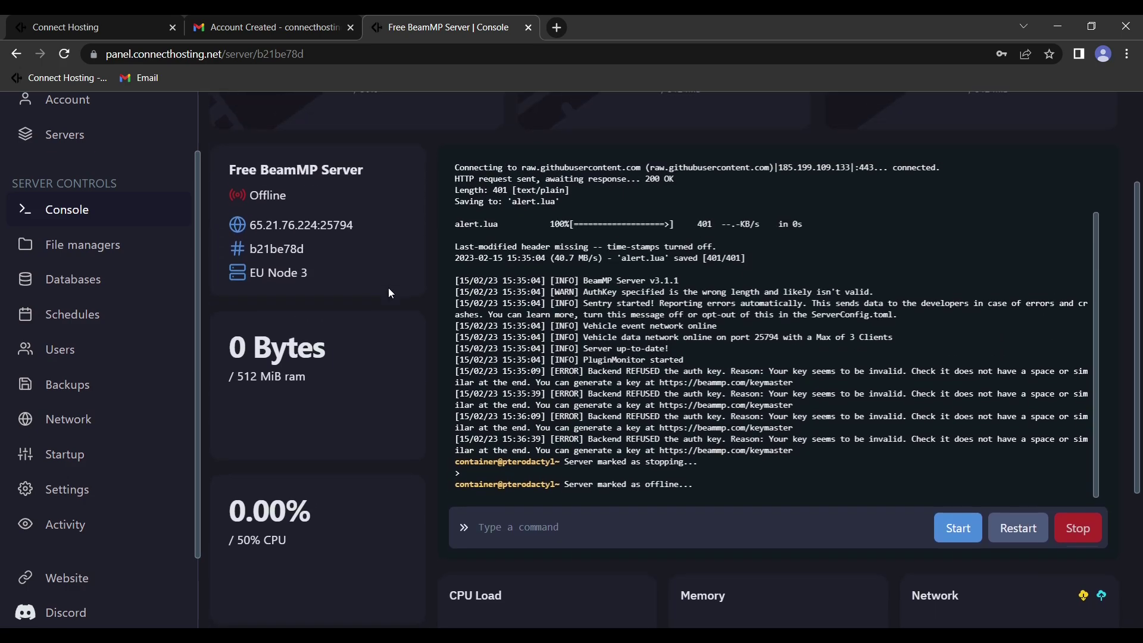
{"action": "scroll", "coordinate": [926, 455], "scroll_direction": "down", "scroll_amount": 2}
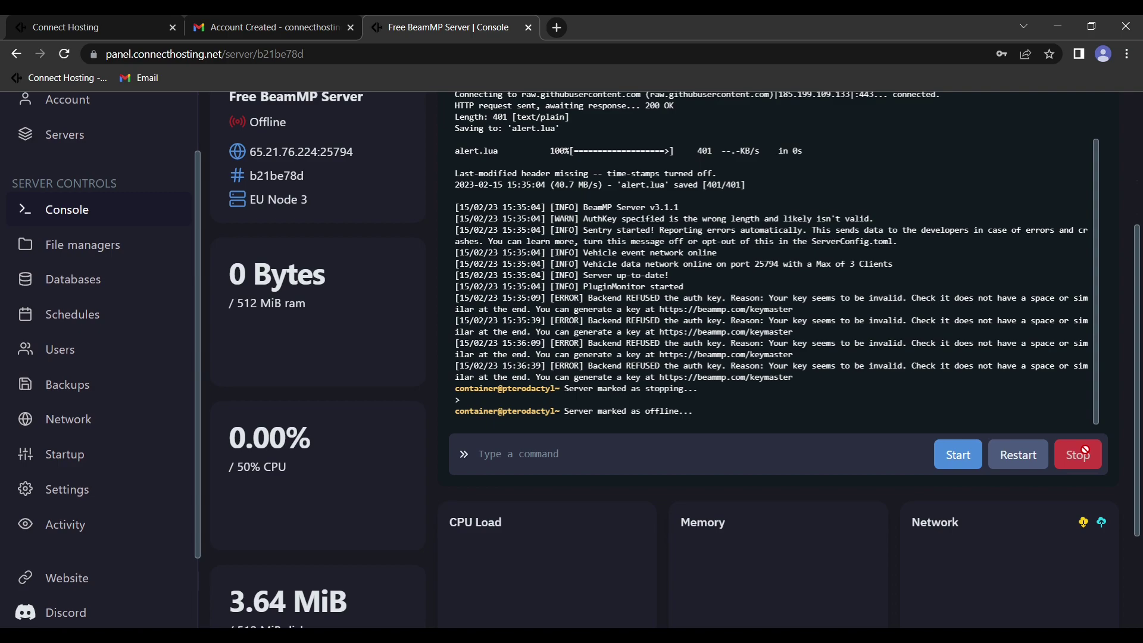
Step: Start the BeamMP server, restart it, then stop it again
{"action": "left_click", "coordinate": [957, 455]}
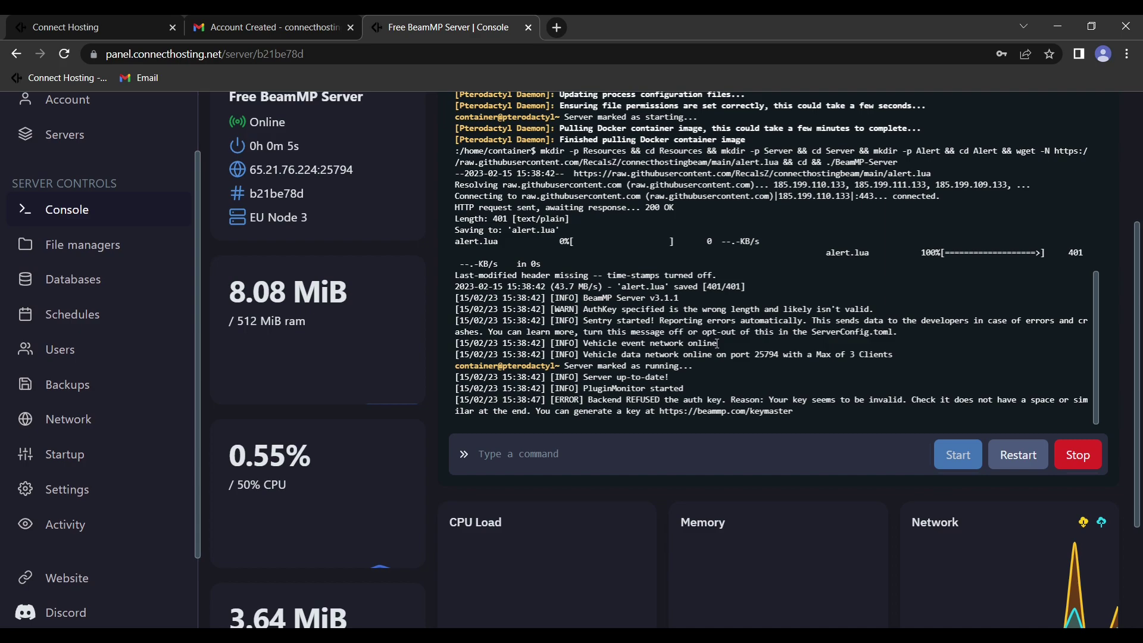
{"action": "left_click", "coordinate": [1029, 454]}
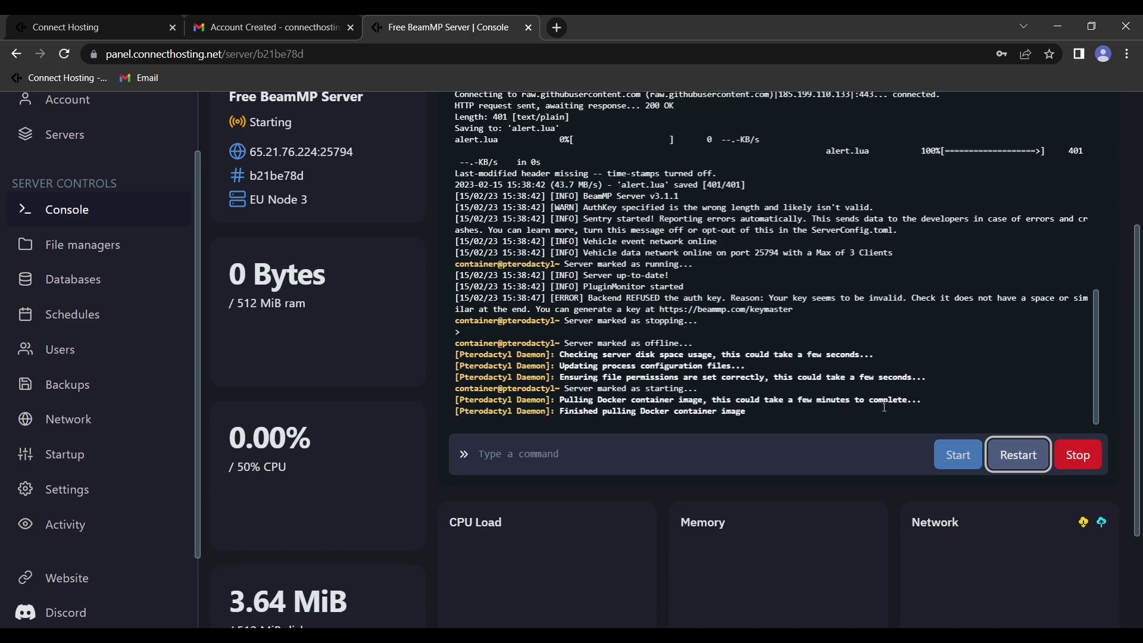
{"action": "left_click", "coordinate": [1078, 455]}
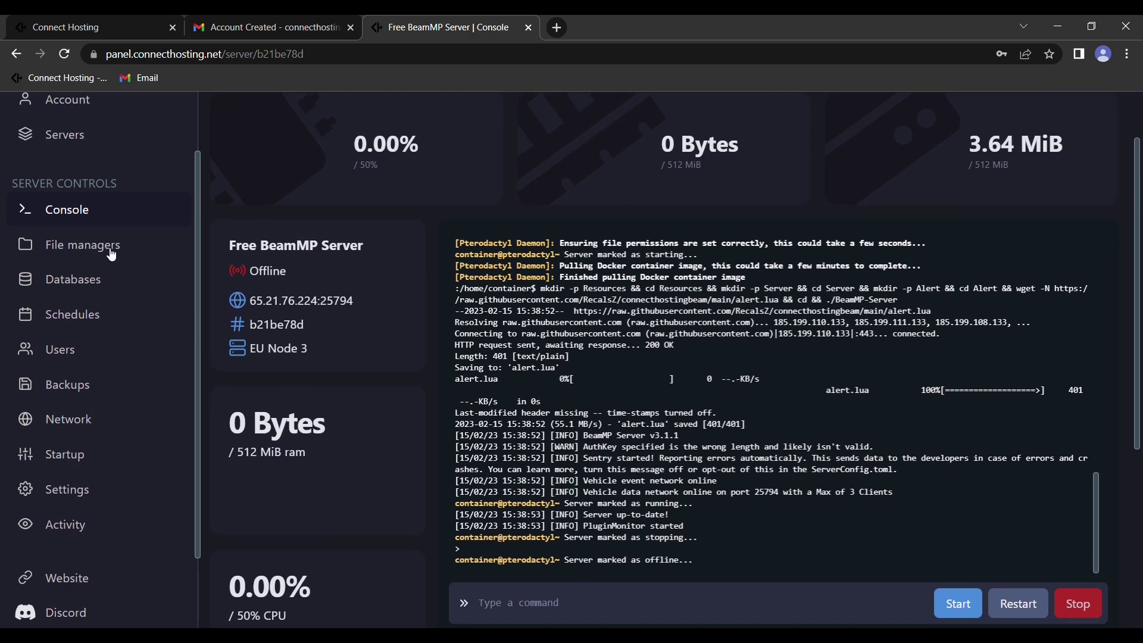
Step: Browse File manager, Databases, Schedules, Users and Backups, ending on Network showing 65.21.76.224:25794
{"action": "left_click", "coordinate": [112, 253]}
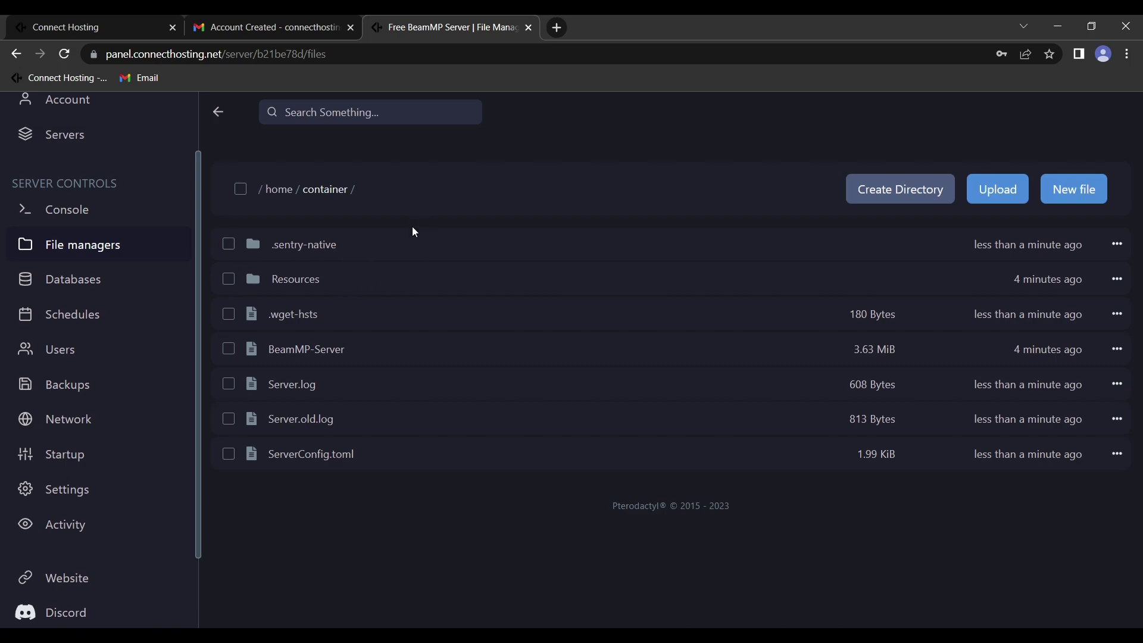
{"action": "left_click", "coordinate": [77, 283]}
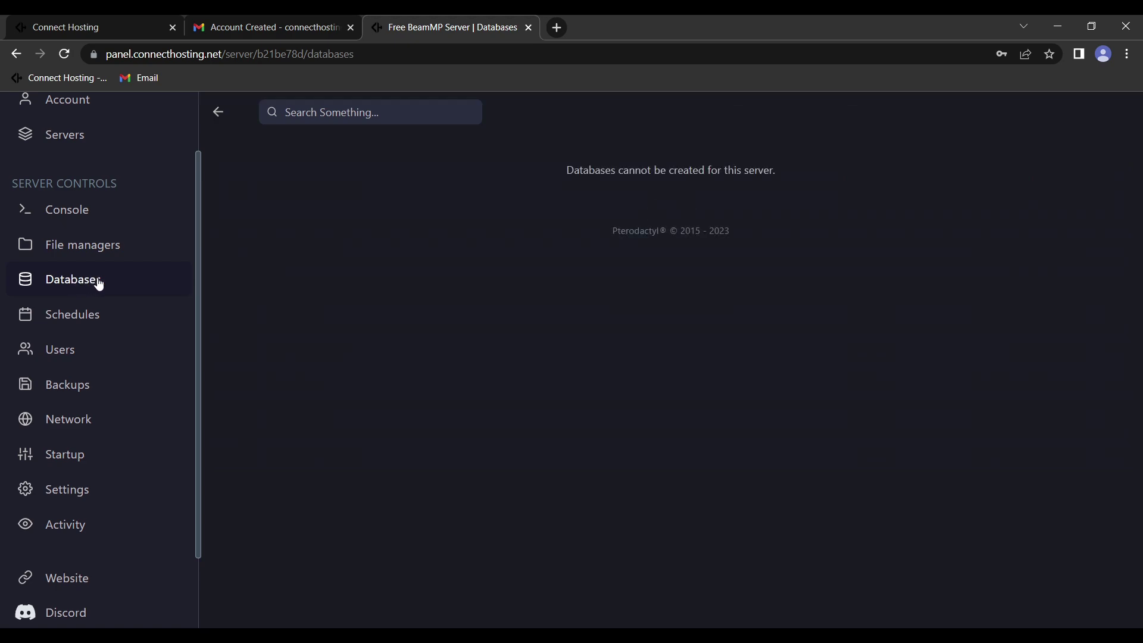
{"action": "left_click", "coordinate": [107, 315]}
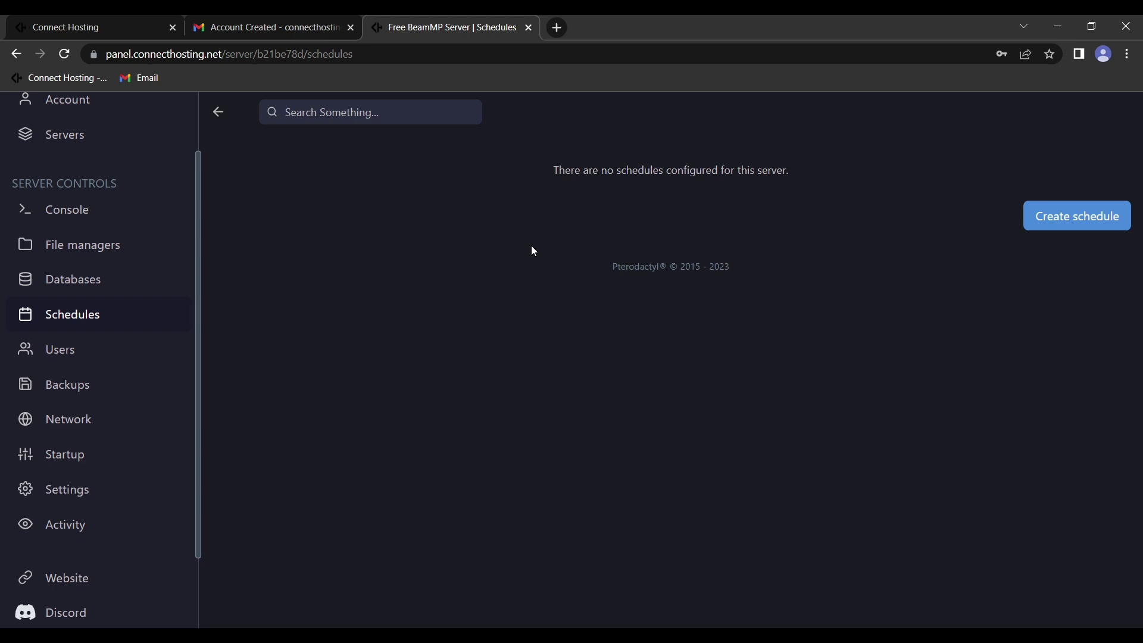
{"action": "scroll", "coordinate": [115, 262], "scroll_direction": "down", "scroll_amount": 2}
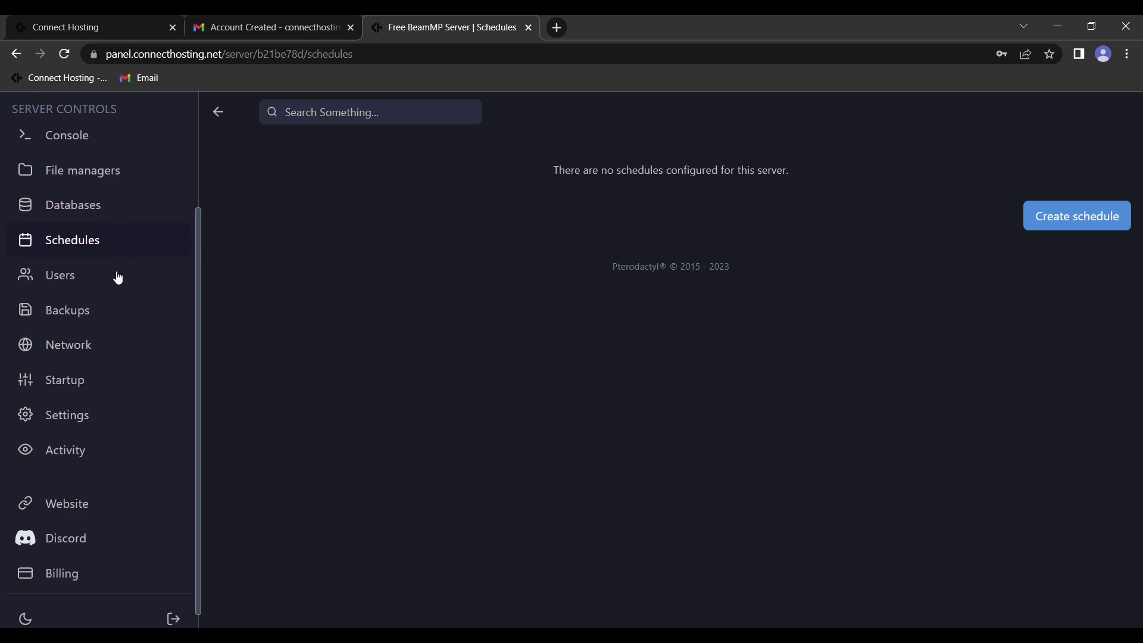
{"action": "left_click", "coordinate": [118, 278]}
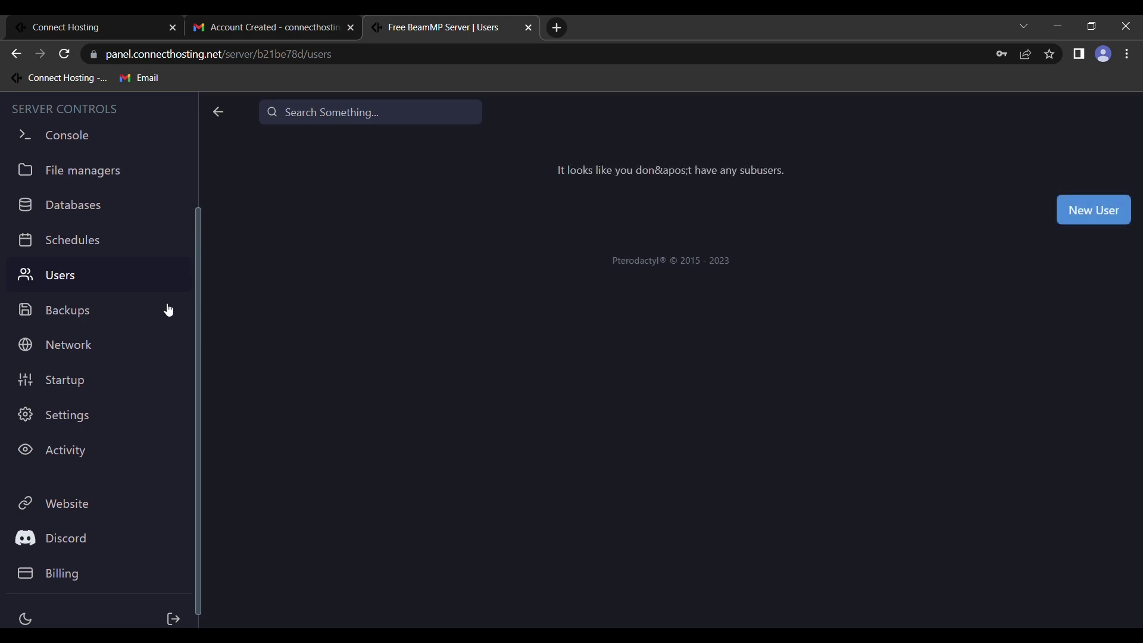
{"action": "left_click", "coordinate": [133, 318]}
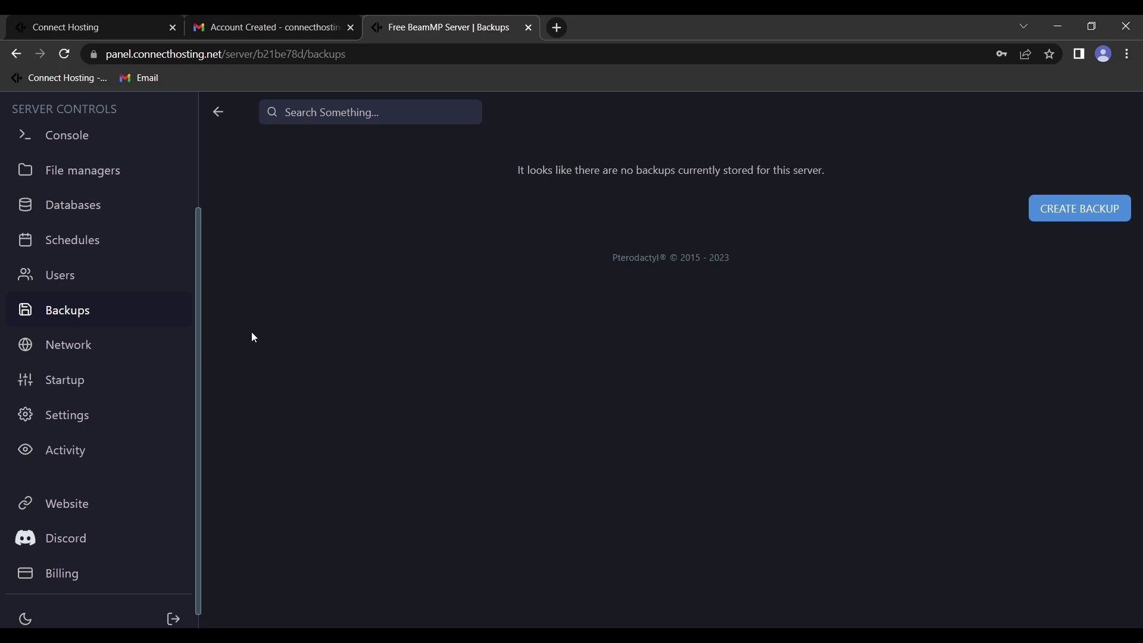
{"action": "left_click", "coordinate": [128, 345]}
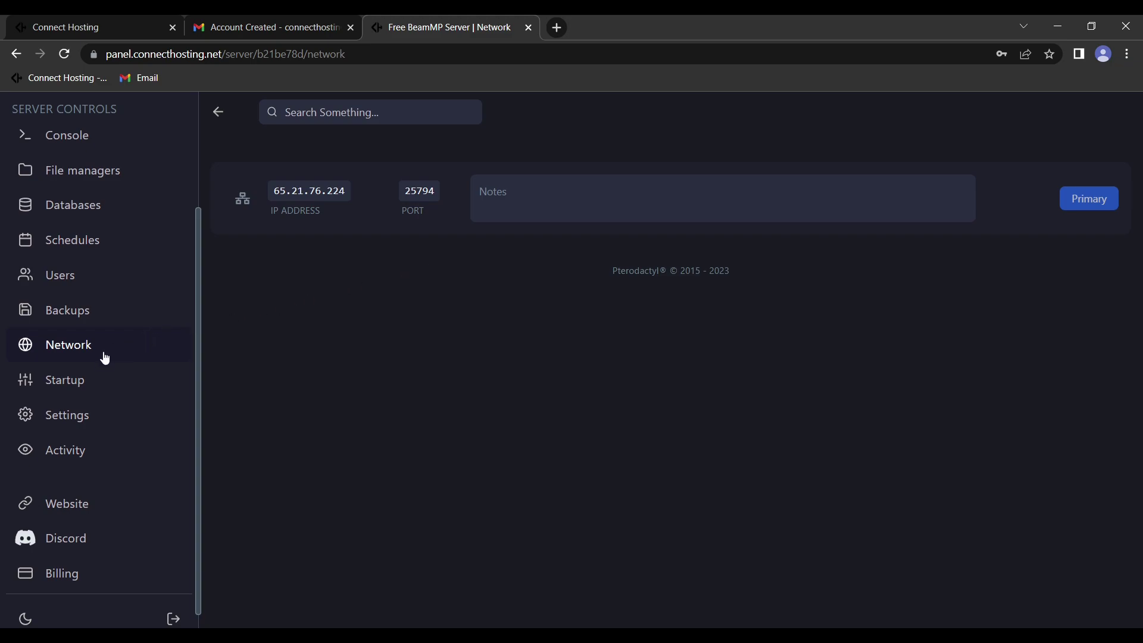
{"action": "left_click", "coordinate": [90, 385]}
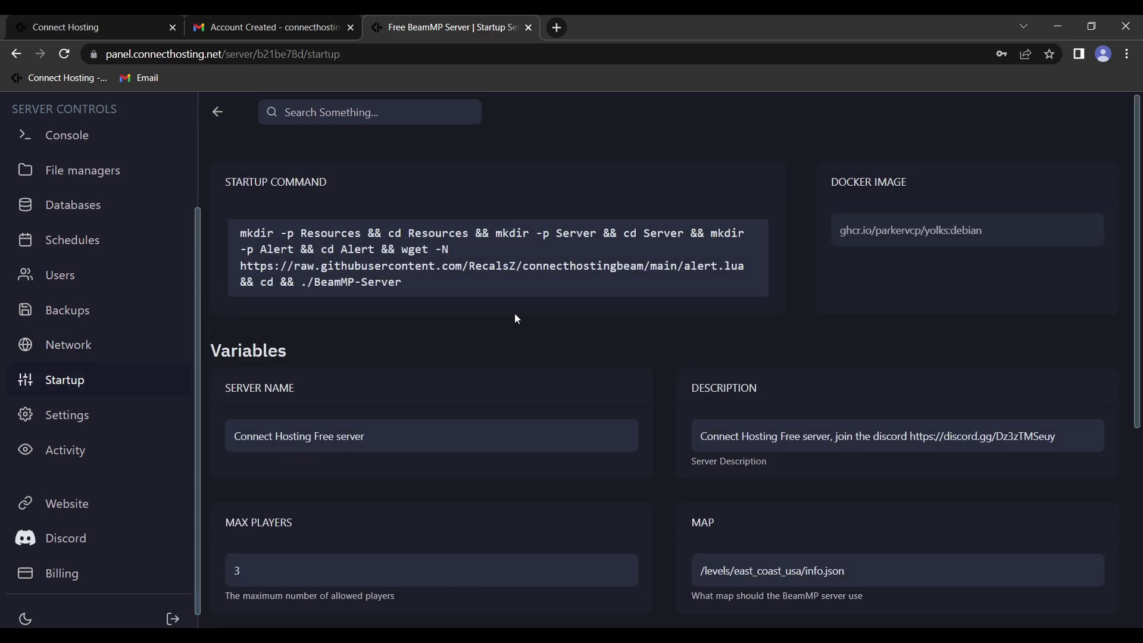
{"action": "scroll", "coordinate": [517, 319], "scroll_direction": "down", "scroll_amount": 5}
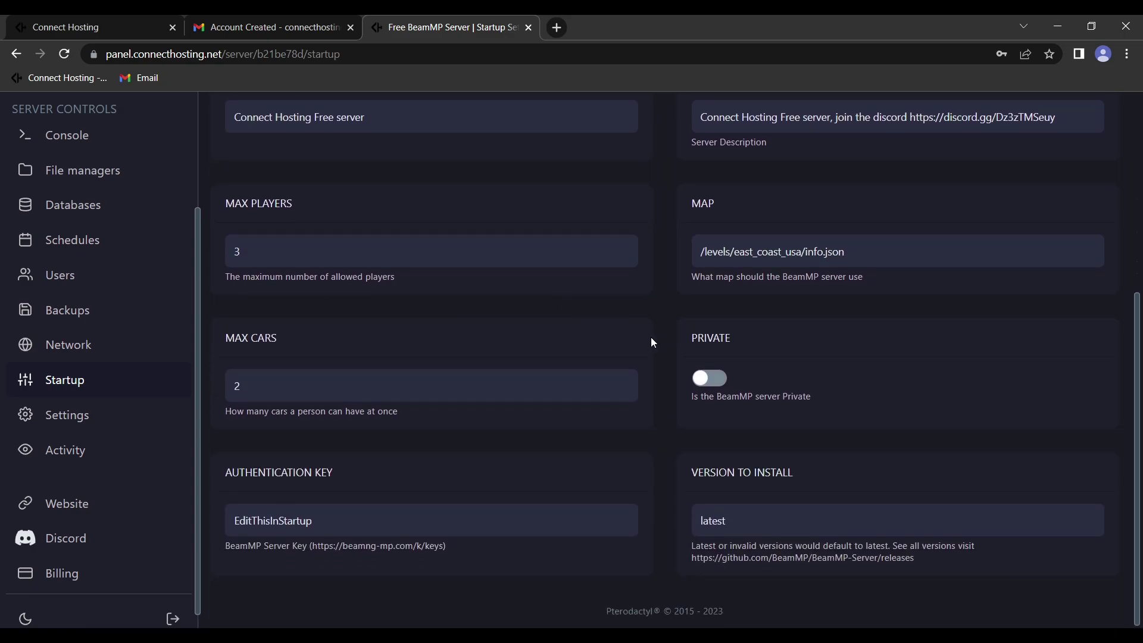
{"action": "scroll", "coordinate": [651, 337], "scroll_direction": "up", "scroll_amount": 5}
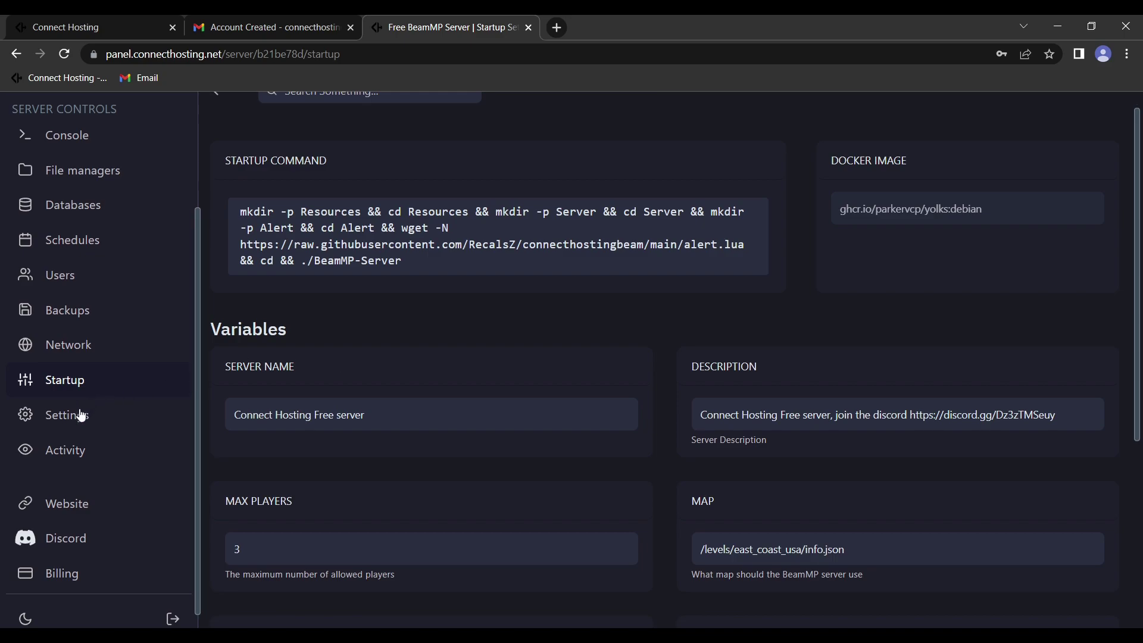
Step: In Settings, replace the name Free BeamMP Server with 'Tutorial Server' and save
{"action": "left_click", "coordinate": [79, 413]}
{"action": "scroll", "coordinate": [541, 315], "scroll_direction": "up", "scroll_amount": 1}
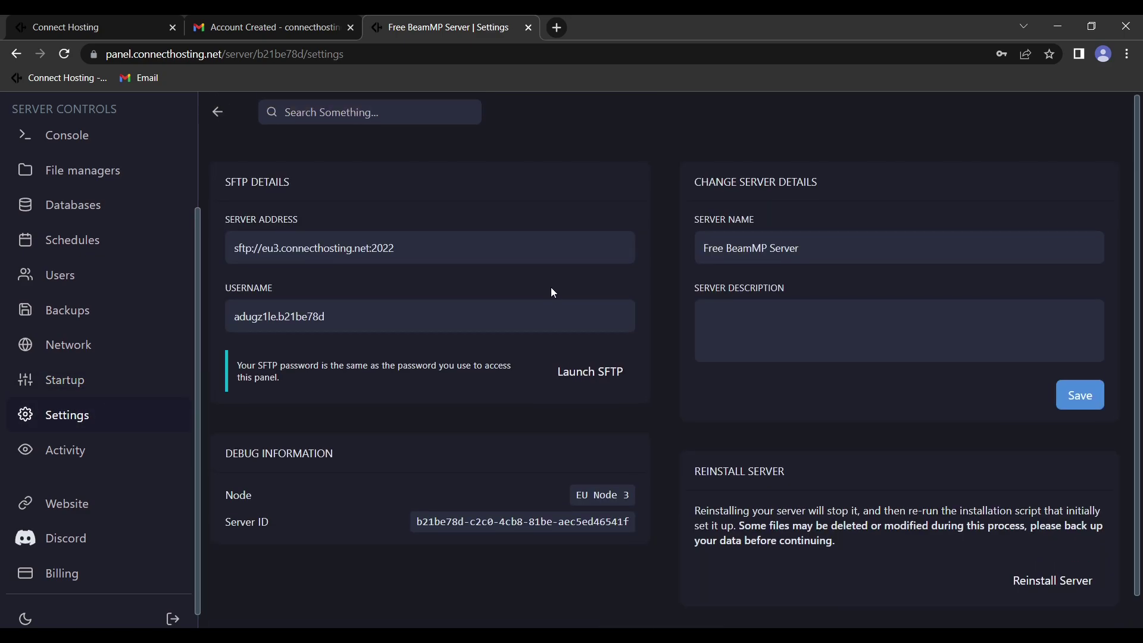
{"action": "scroll", "coordinate": [551, 293], "scroll_direction": "down", "scroll_amount": 1}
{"action": "scroll", "coordinate": [548, 295], "scroll_direction": "up", "scroll_amount": 1}
{"action": "left_click_drag", "start_coordinate": [859, 246], "coordinate": [672, 253]}
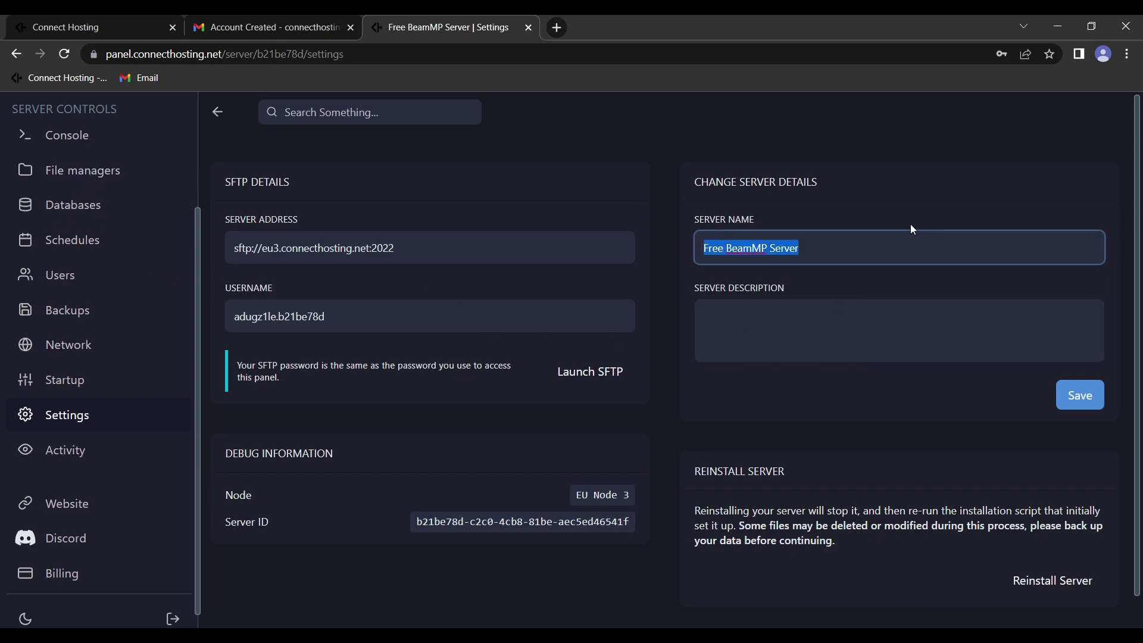
{"action": "type", "text": "Tutorial Server"}
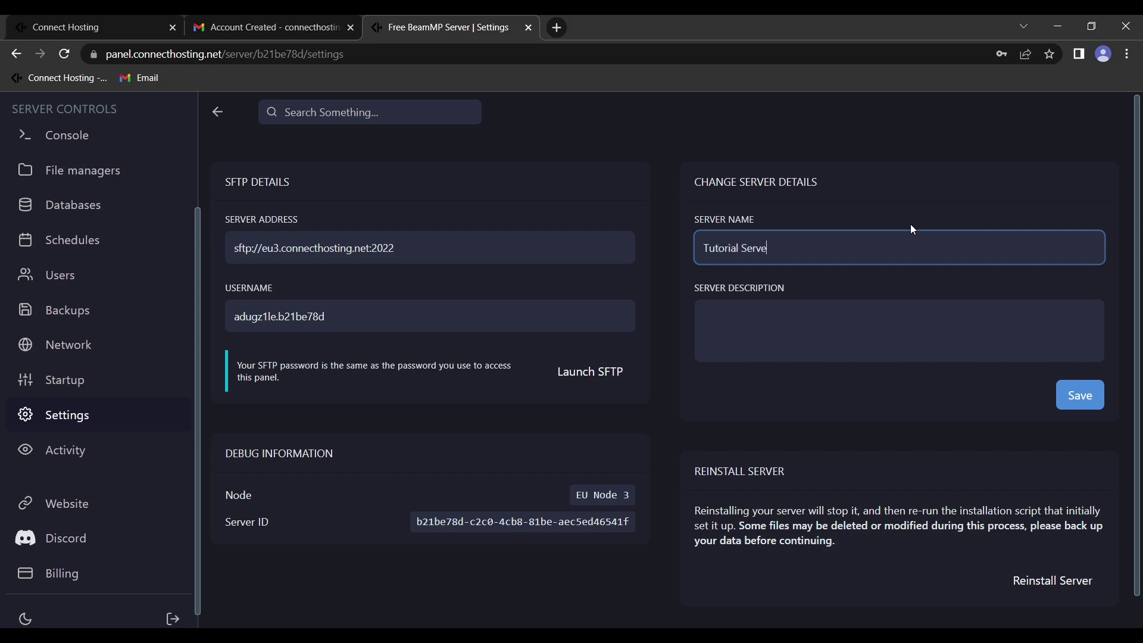
{"action": "left_click", "coordinate": [1079, 396]}
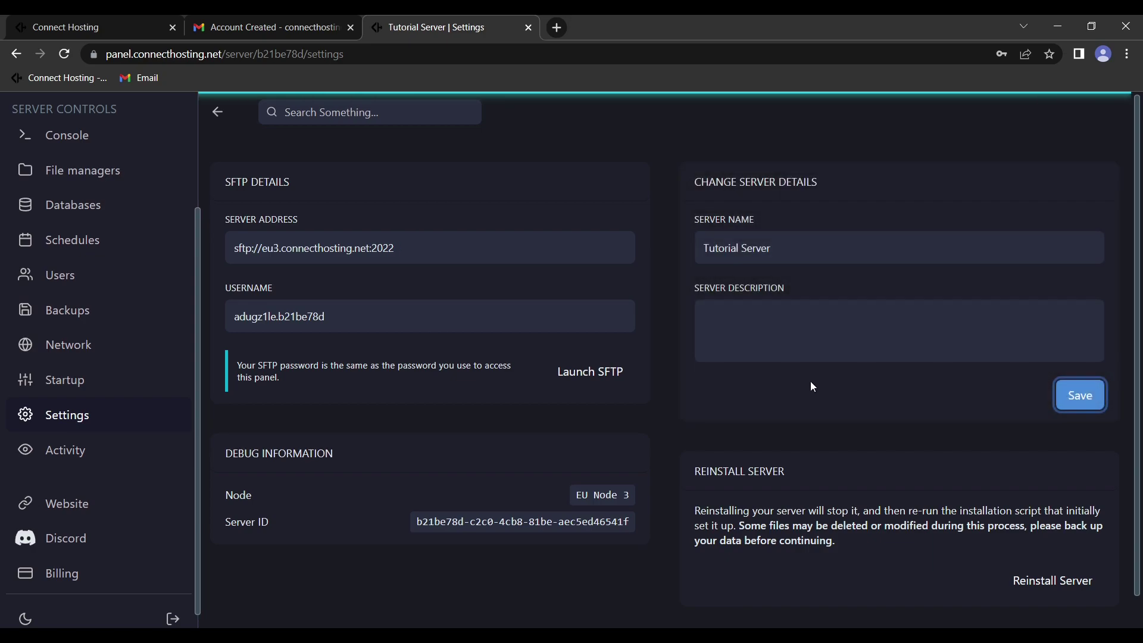
{"action": "scroll", "coordinate": [807, 393], "scroll_direction": "down", "scroll_amount": 1}
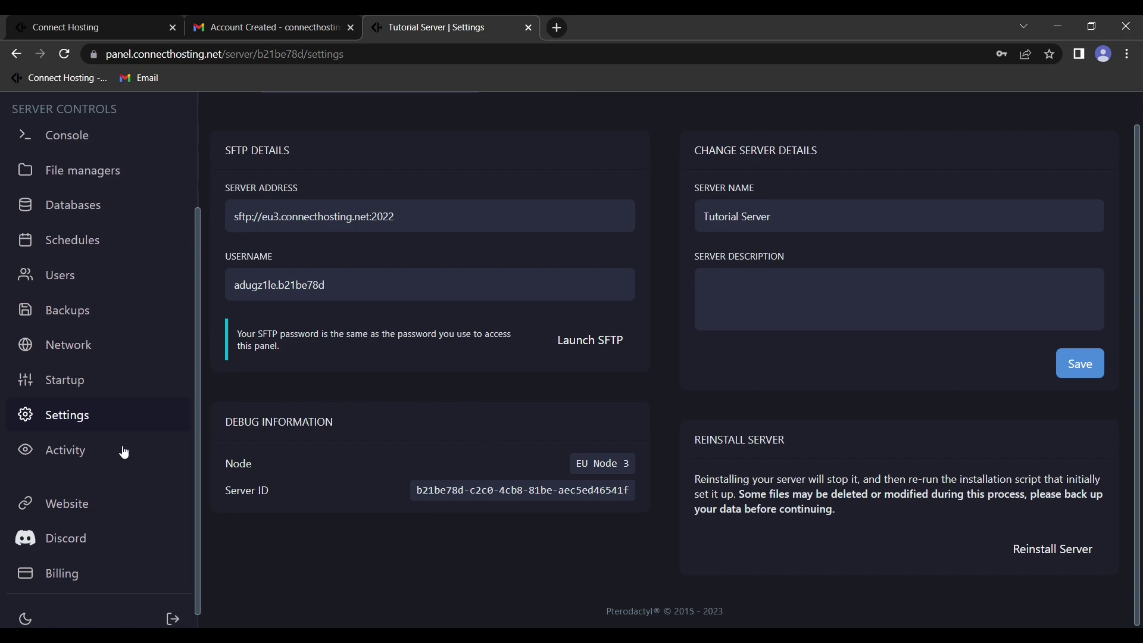
Step: Review the Activity log, then return to the Tutorial Server console
{"action": "left_click", "coordinate": [99, 456]}
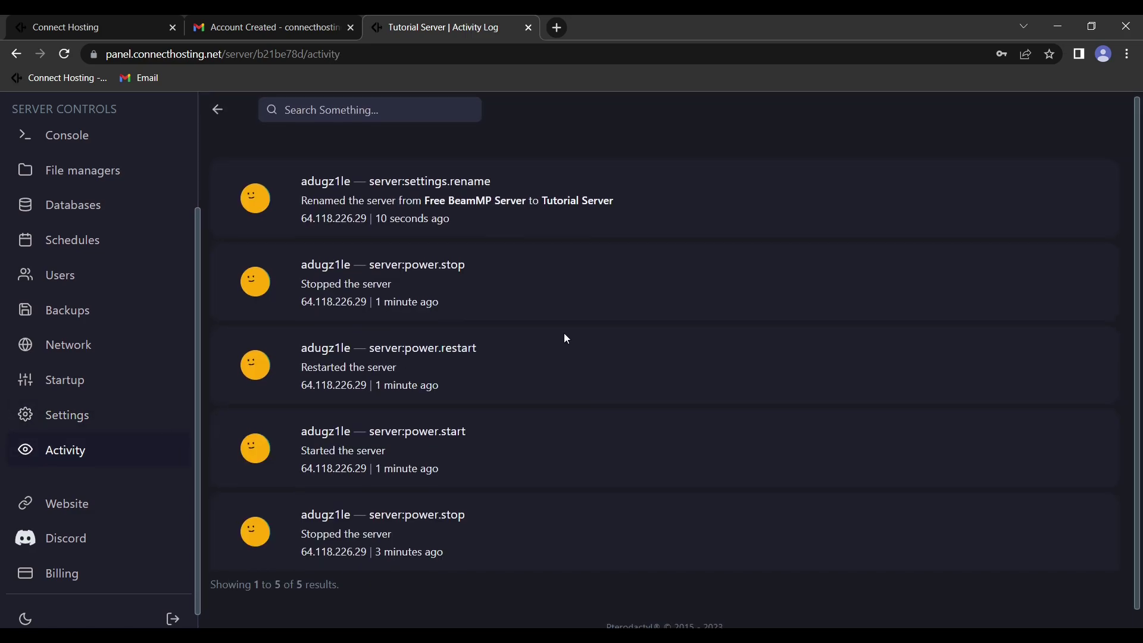
{"action": "scroll", "coordinate": [563, 334], "scroll_direction": "down", "scroll_amount": 1}
{"action": "scroll", "coordinate": [538, 390], "scroll_direction": "up", "scroll_amount": 1}
{"action": "scroll", "coordinate": [538, 389], "scroll_direction": "down", "scroll_amount": 1}
{"action": "scroll", "coordinate": [150, 456], "scroll_direction": "up", "scroll_amount": 3}
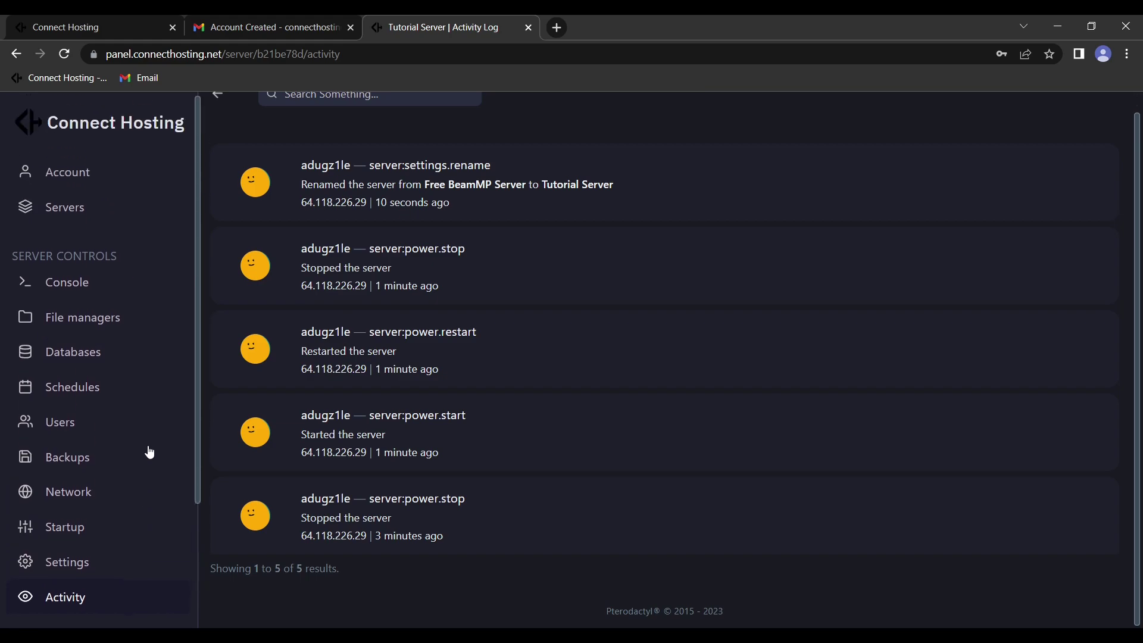
{"action": "left_click", "coordinate": [99, 289]}
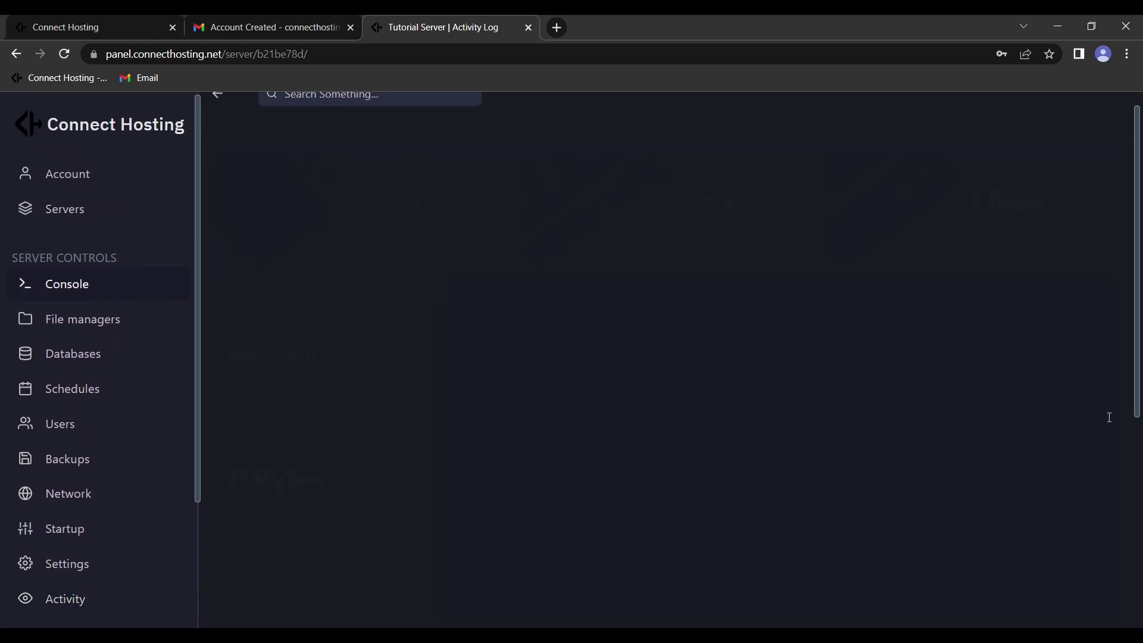
{"action": "scroll", "coordinate": [664, 358], "scroll_direction": "down", "scroll_amount": 1}
{"action": "scroll", "coordinate": [101, 358], "scroll_direction": "down", "scroll_amount": 1}
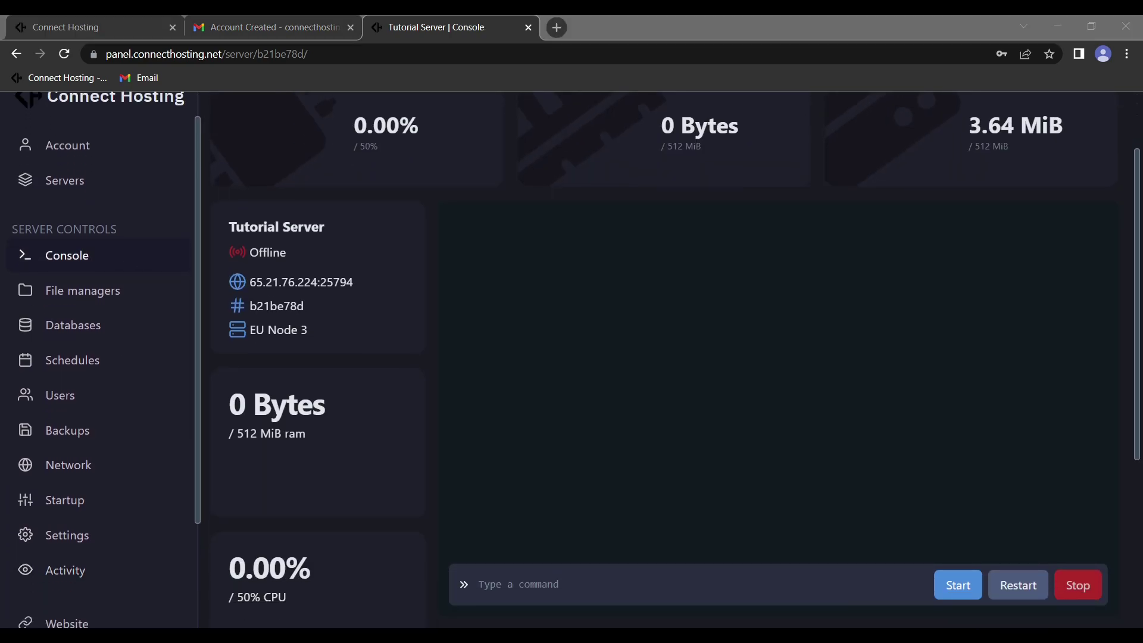
Step: Change the Startup SERVER NAME variable to 'Connect Hosting Tutorial Server'
{"action": "left_click", "coordinate": [94, 453]}
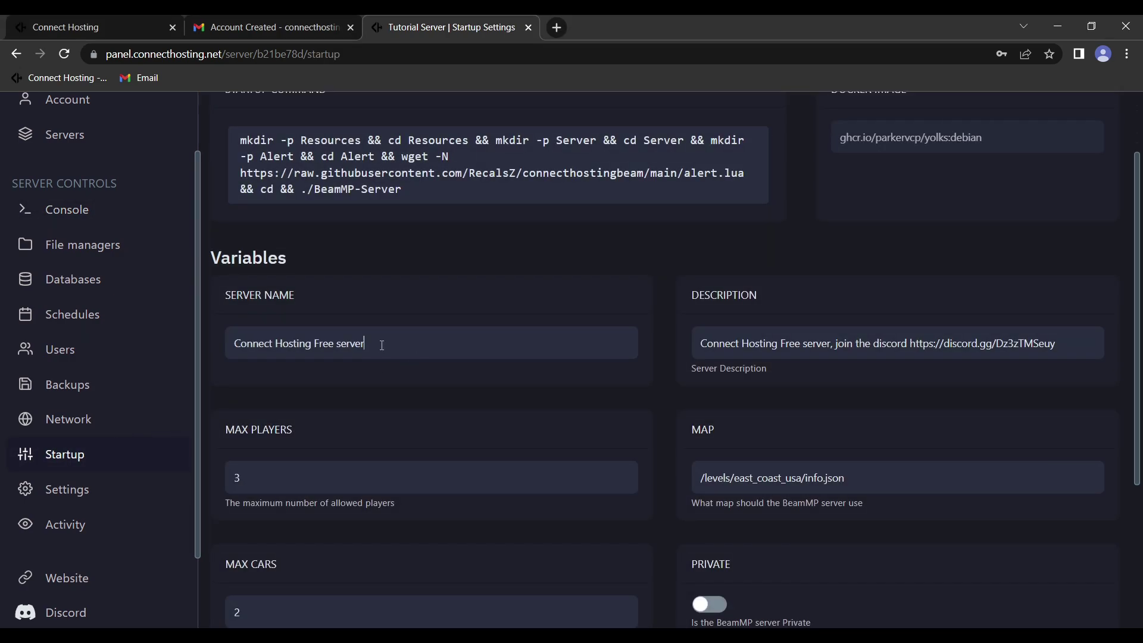
{"action": "left_click_drag", "start_coordinate": [370, 344], "coordinate": [213, 353]}
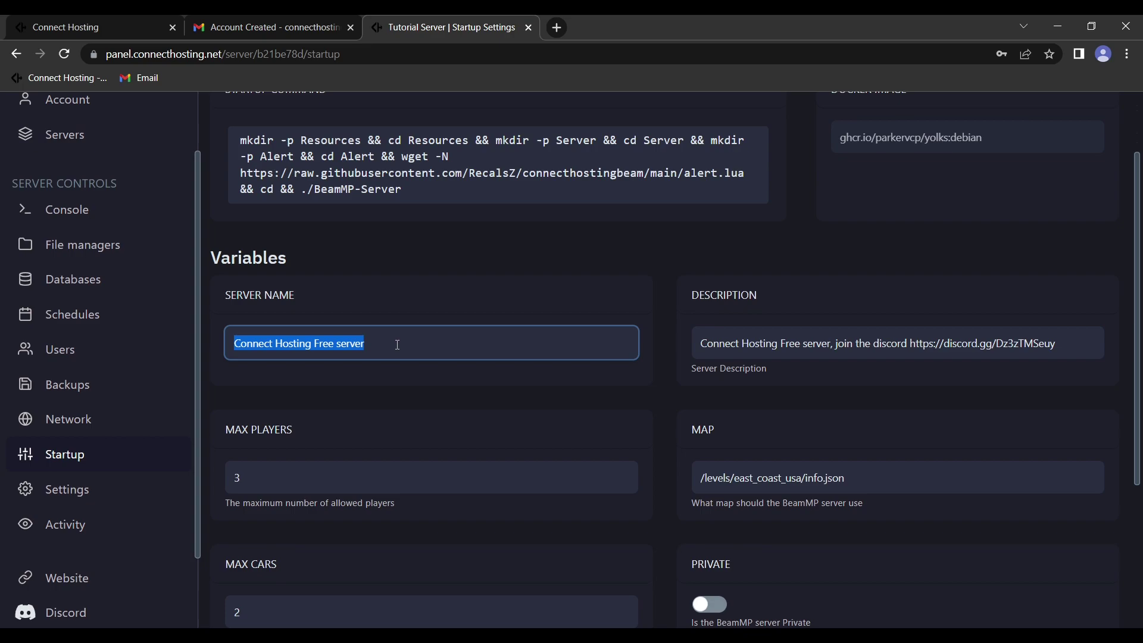
{"action": "type", "text": "Co"}
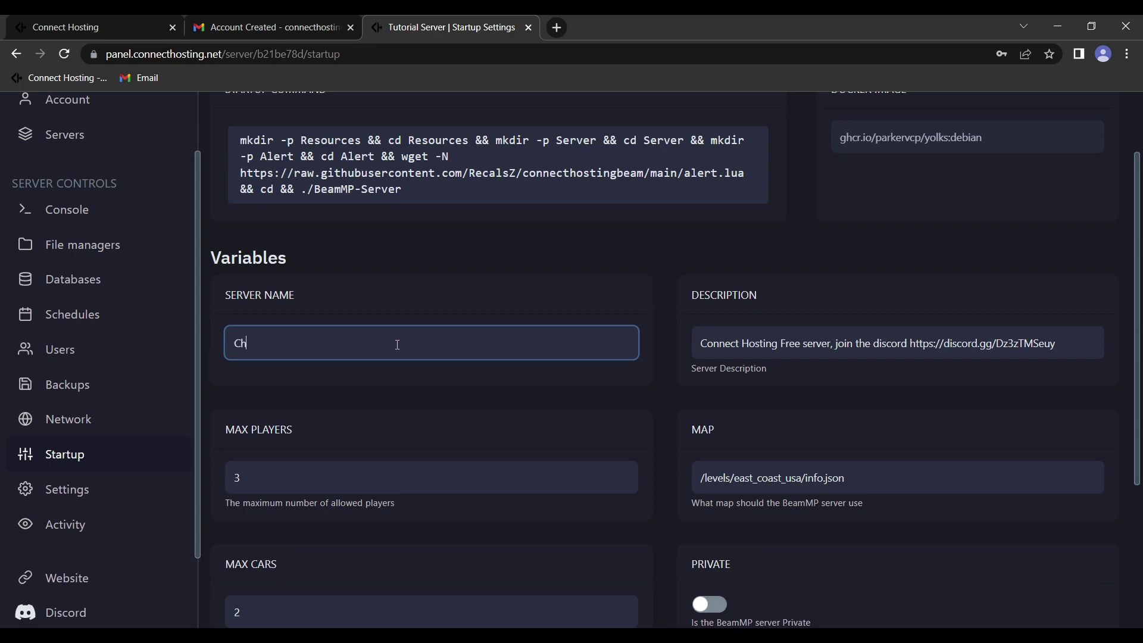
{"action": "key", "text": "BackSpace"}
{"action": "key", "text": "BackSpace"}
{"action": "type", "text": "Connect Hot"}
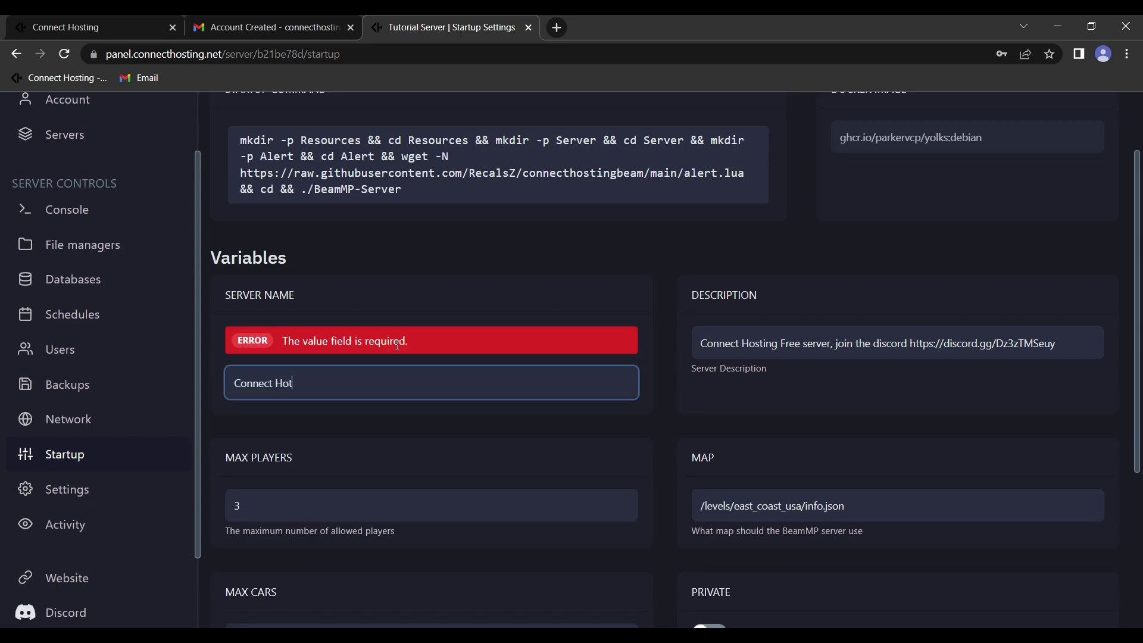
{"action": "key", "text": "BackSpace"}
{"action": "type", "text": "sting Tutorial Server"}
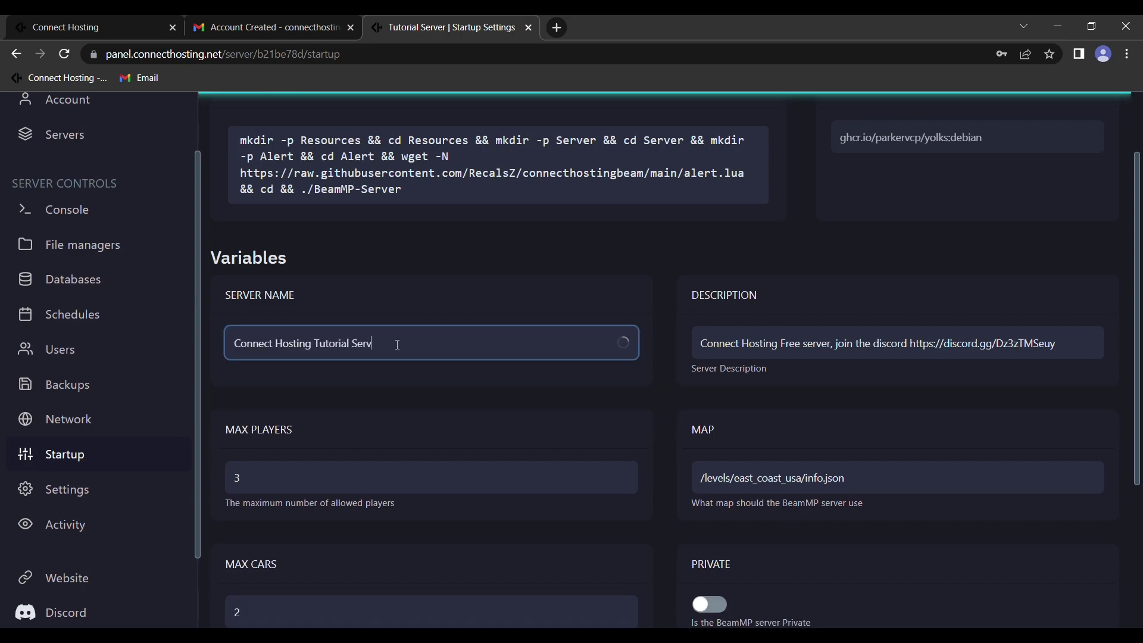
{"action": "left_click", "coordinate": [590, 257]}
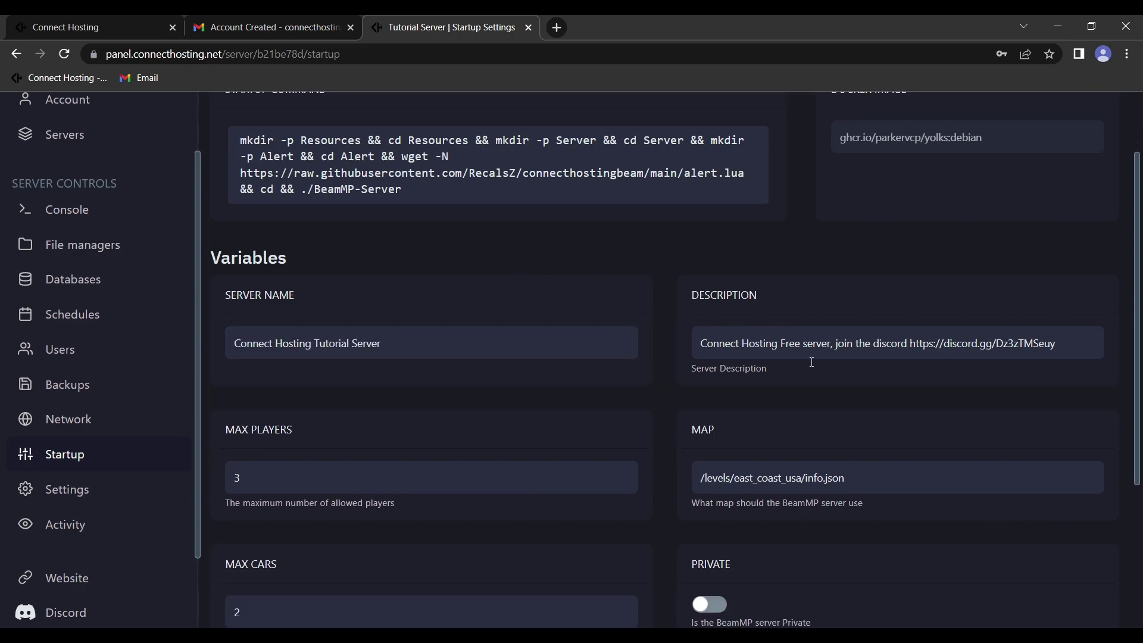
Step: Inspect the Max Players value and the east_coast_usa map path, leaving both unchanged
{"action": "scroll", "coordinate": [768, 357], "scroll_direction": "down", "scroll_amount": 2}
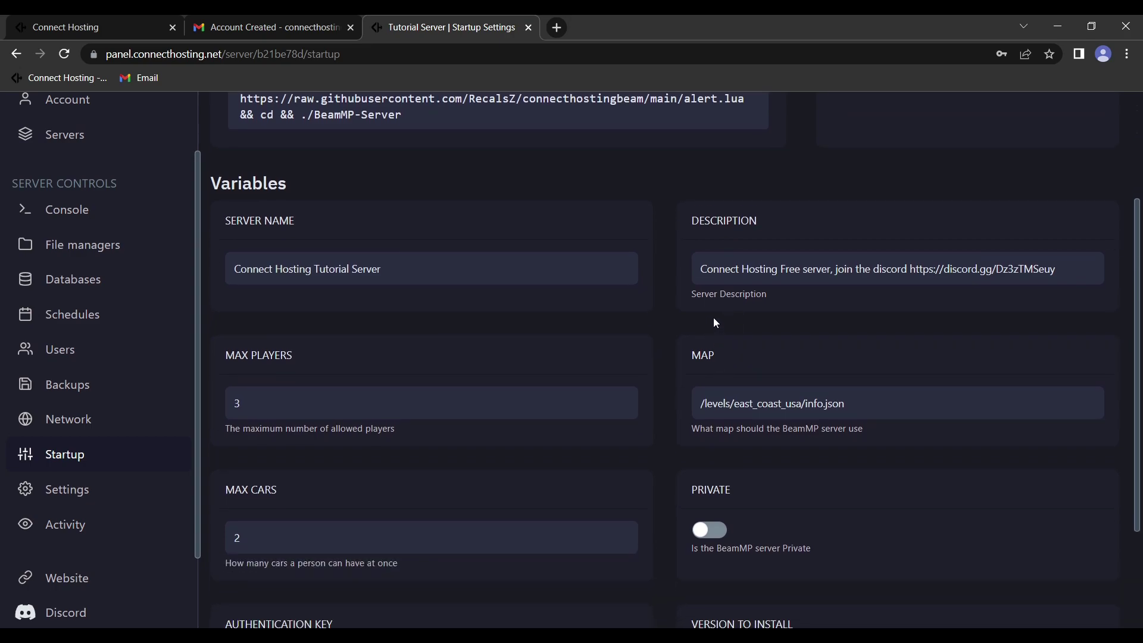
{"action": "scroll", "coordinate": [595, 323], "scroll_direction": "down", "scroll_amount": 1}
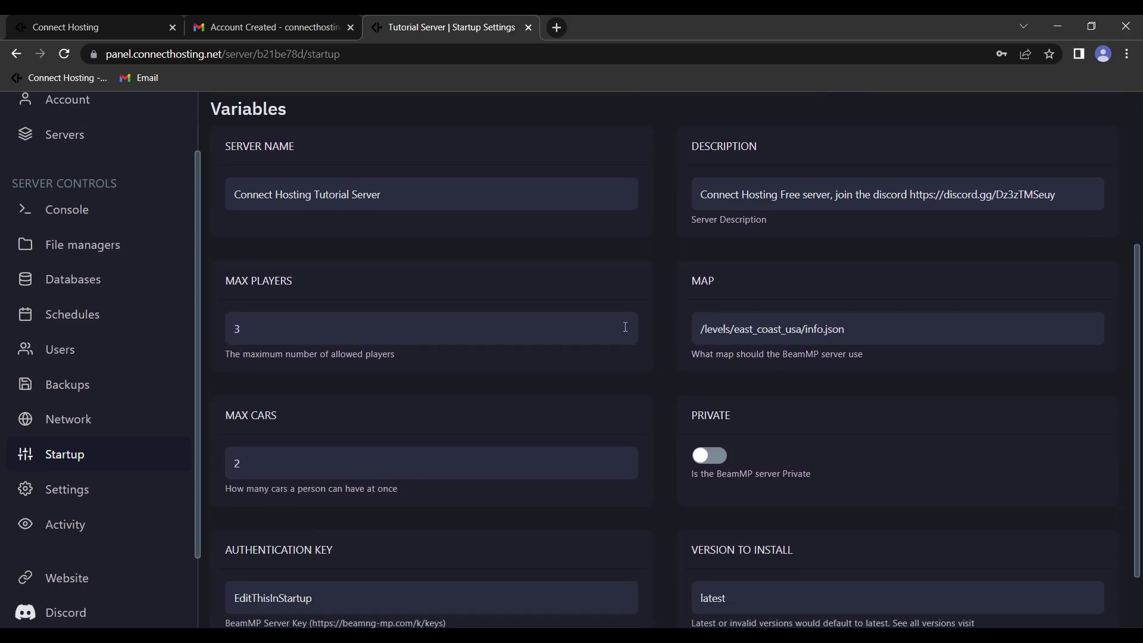
{"action": "left_click", "coordinate": [419, 327]}
{"action": "left_click", "coordinate": [449, 301]}
{"action": "left_click_drag", "start_coordinate": [803, 328], "coordinate": [731, 327]}
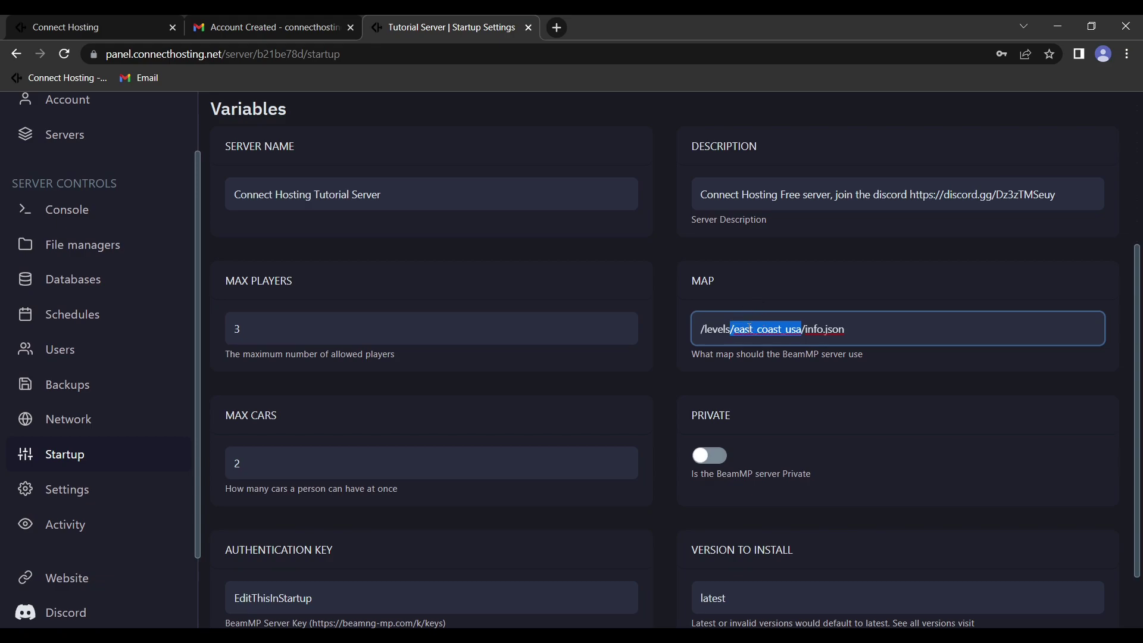
{"action": "left_click", "coordinate": [768, 328]}
{"action": "left_click", "coordinate": [792, 305]}
Step: Set Max Cars from 2 to 3, then toggle the Private option
{"action": "scroll", "coordinate": [540, 366], "scroll_direction": "down", "scroll_amount": 2}
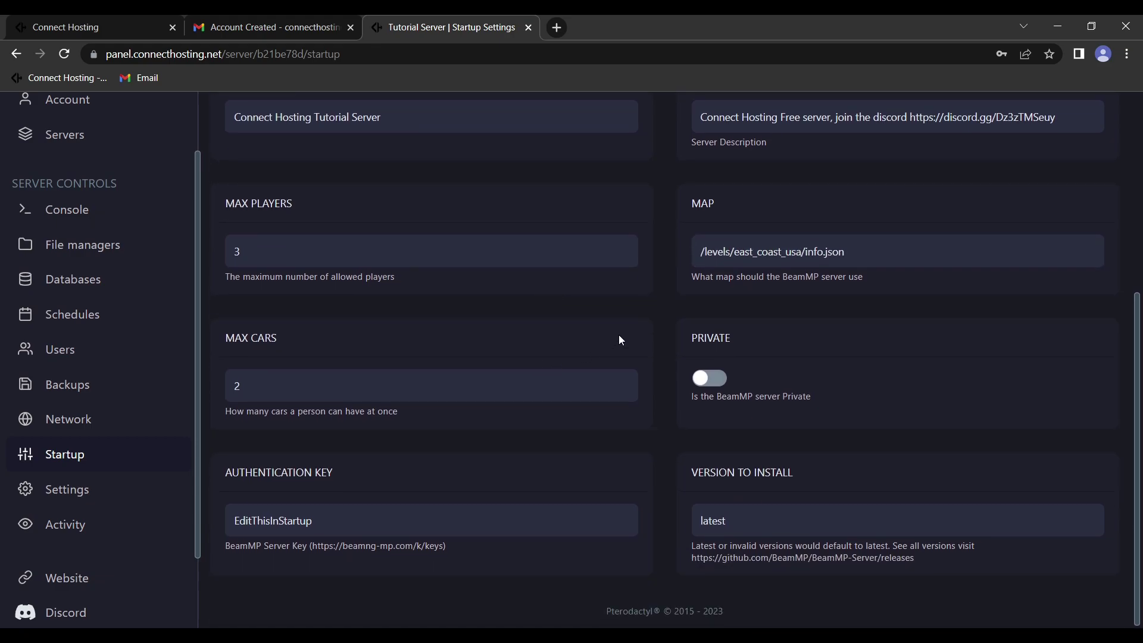
{"action": "left_click", "coordinate": [356, 381]}
{"action": "key", "text": "BackSpace"}
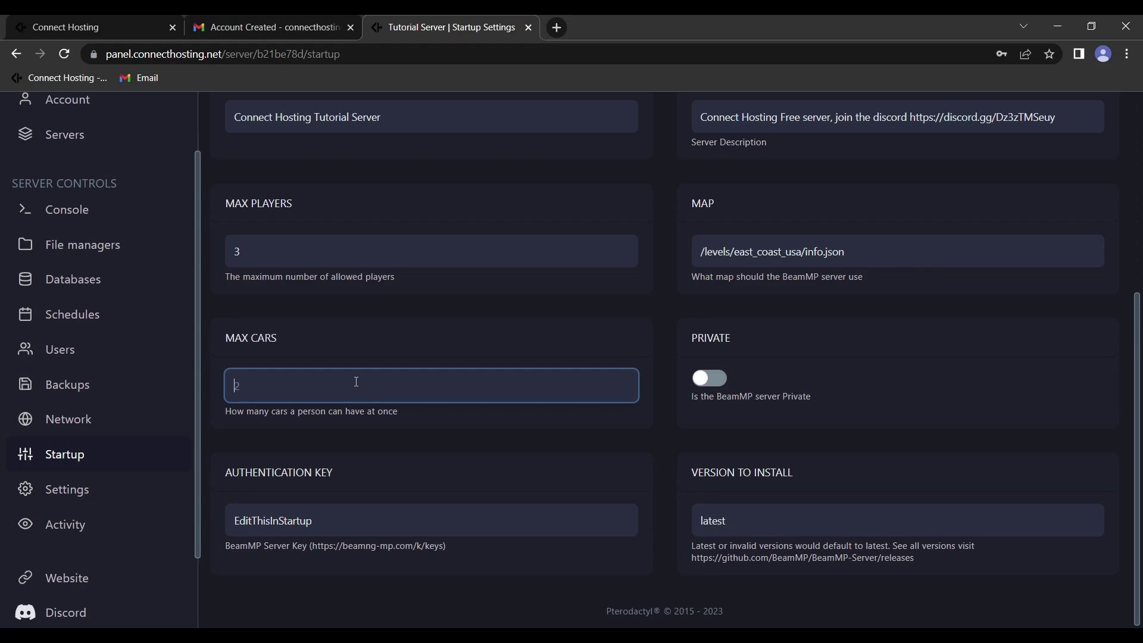
{"action": "type", "text": "3"}
{"action": "left_click", "coordinate": [429, 358]}
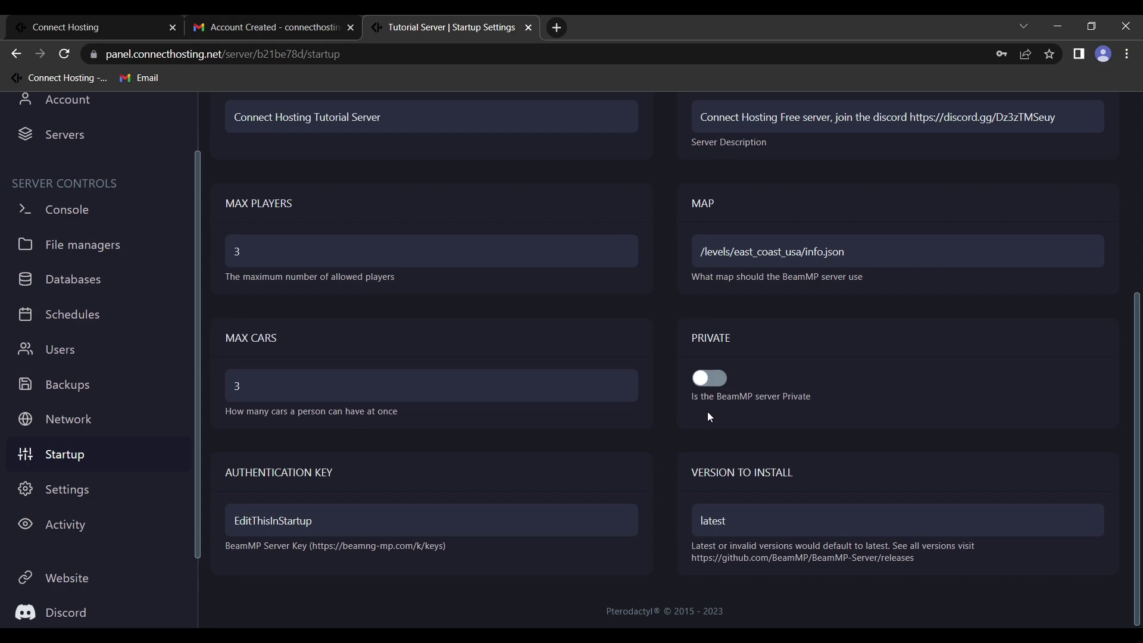
{"action": "left_click", "coordinate": [712, 381]}
{"action": "left_click", "coordinate": [710, 378]}
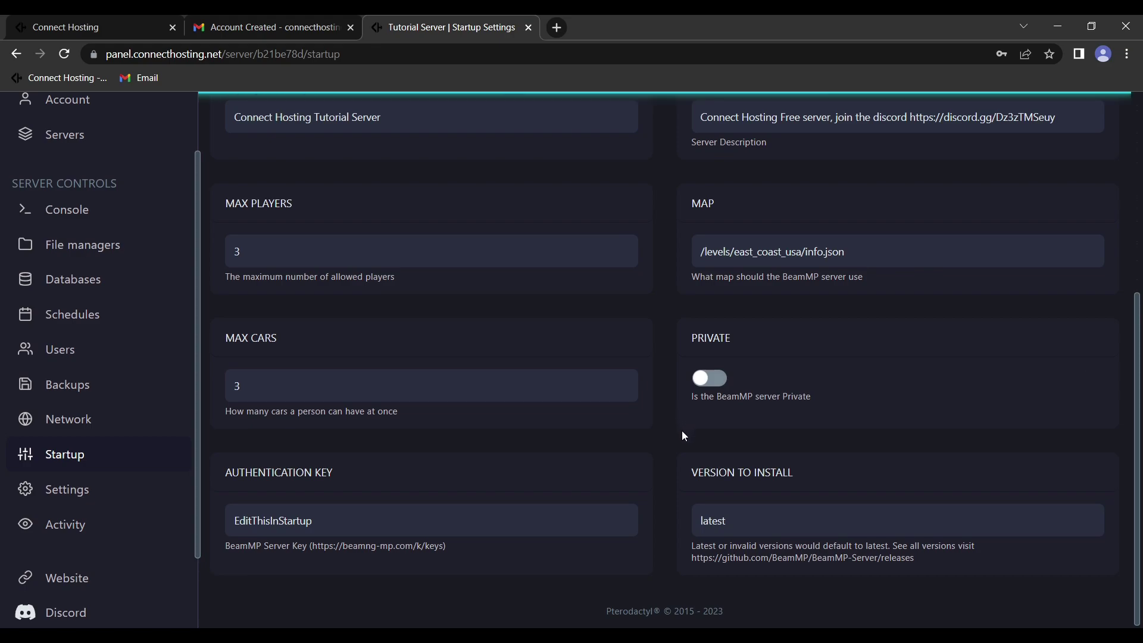
{"action": "double_click", "coordinate": [786, 521]}
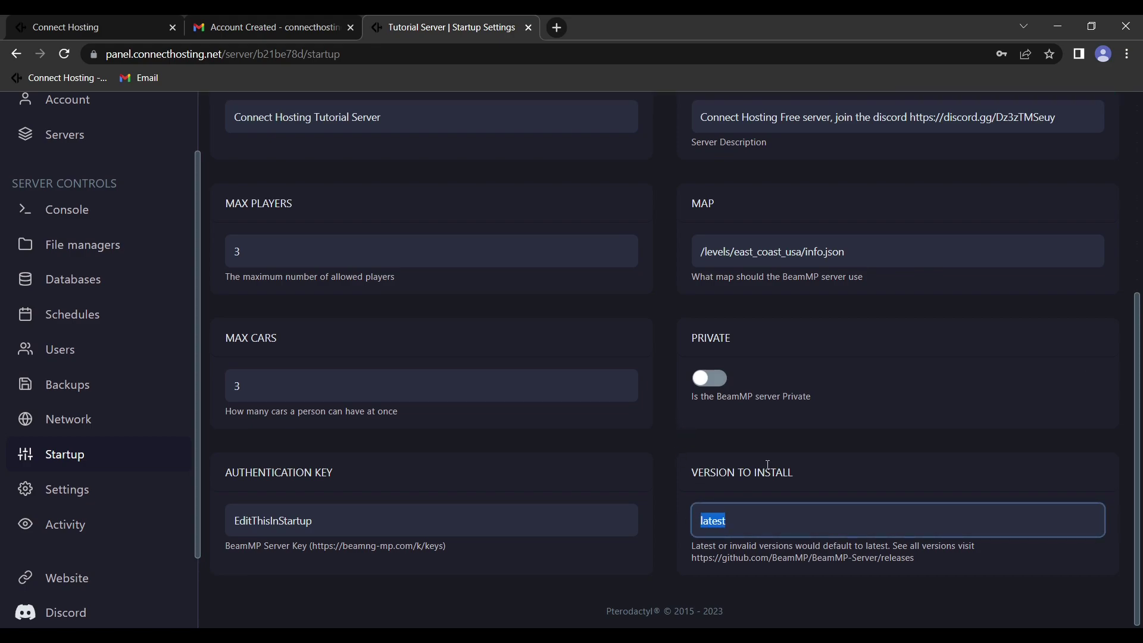
{"action": "left_click", "coordinate": [767, 464]}
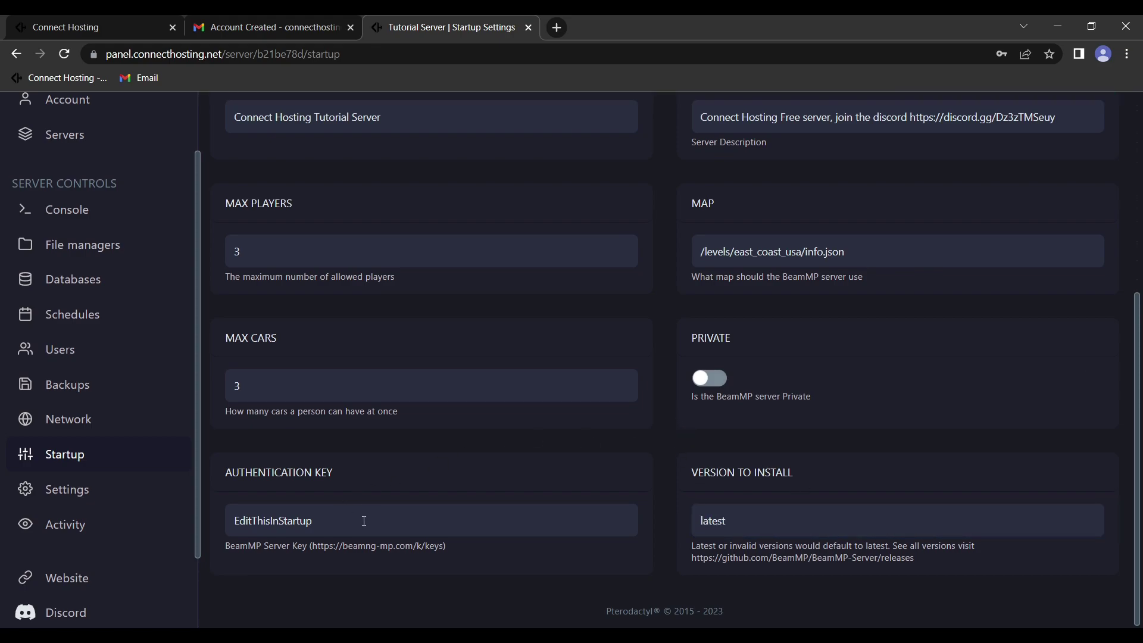
{"action": "left_click_drag", "start_coordinate": [363, 521], "coordinate": [227, 522]}
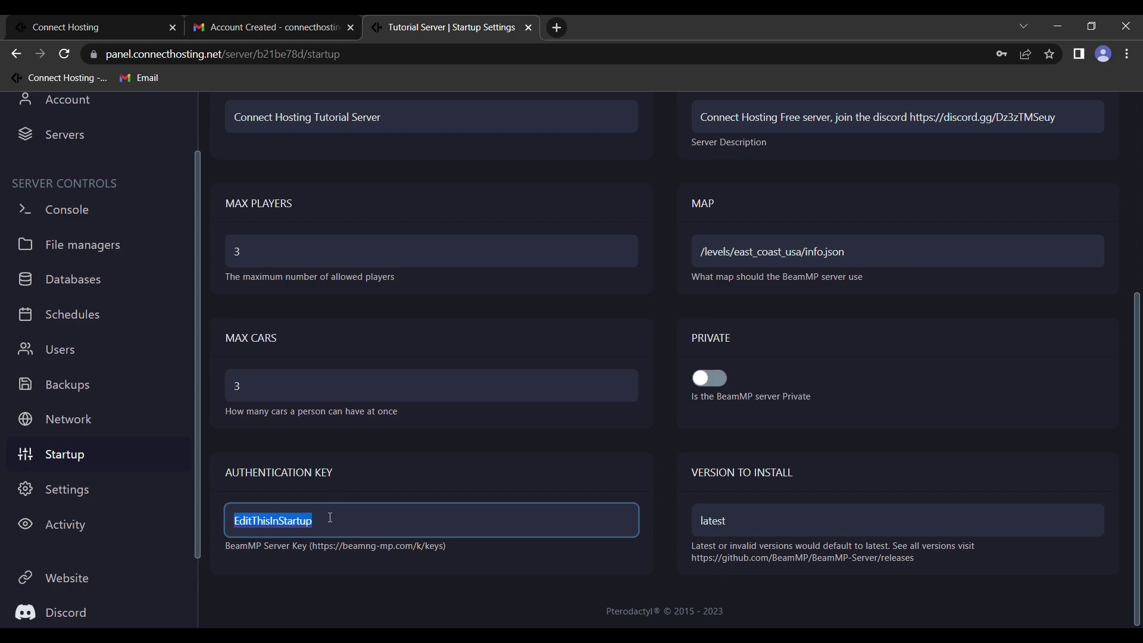
{"action": "left_click", "coordinate": [345, 495]}
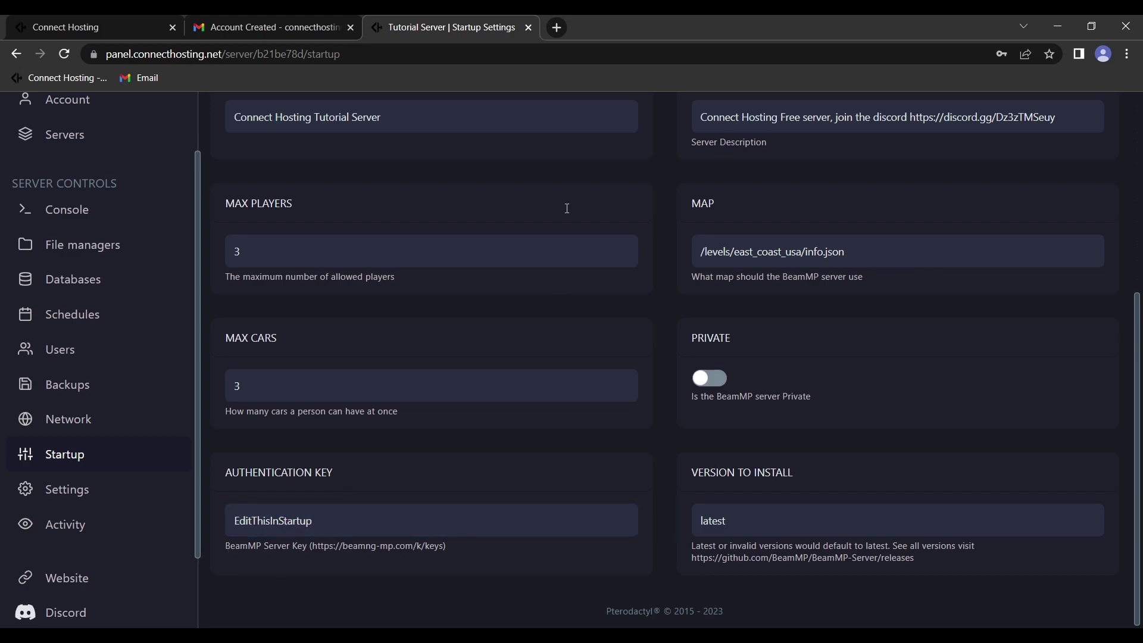
Step: Search 'beammp keymaster' in a new tab and open the Keymaster - BeamMP result
{"action": "left_click", "coordinate": [558, 30]}
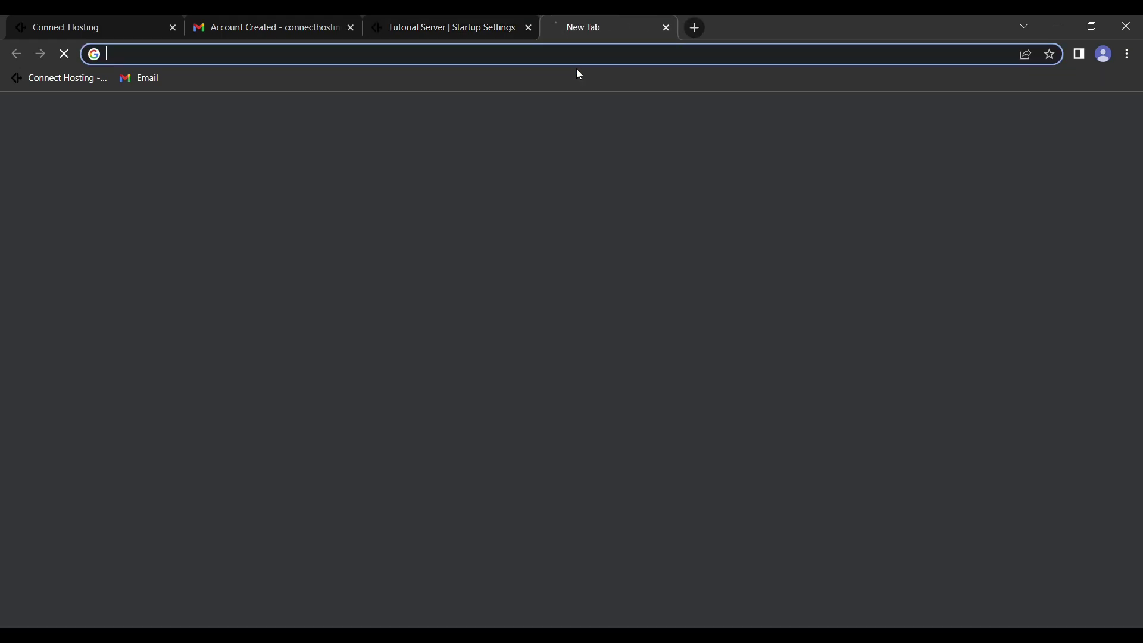
{"action": "type", "text": "beammp keymaster"}
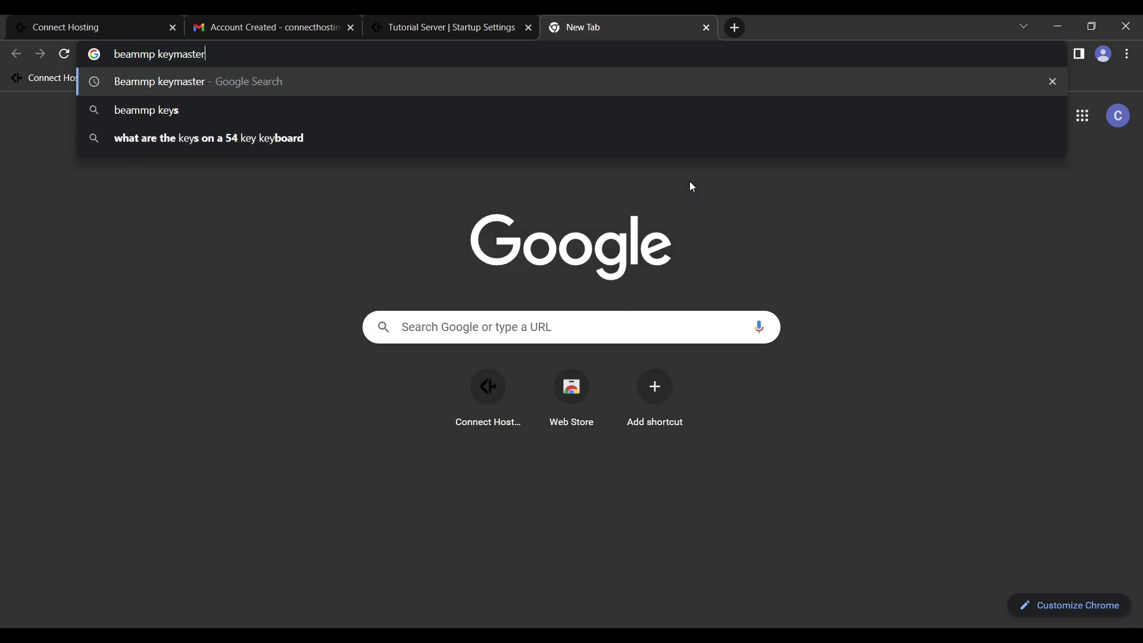
{"action": "key", "text": "Return"}
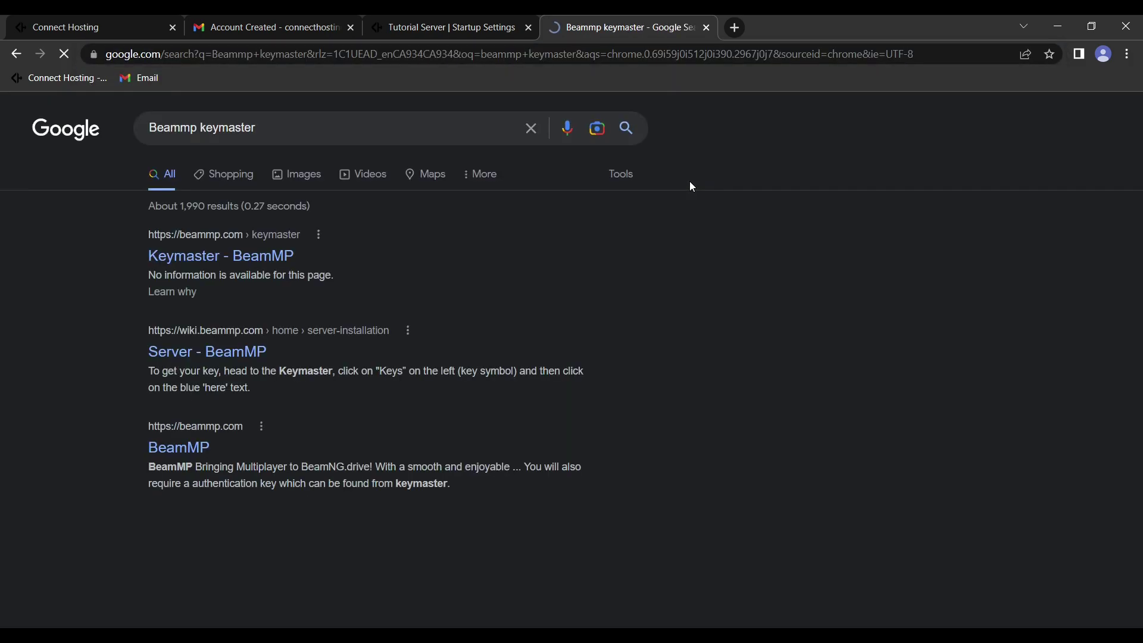
{"action": "left_click", "coordinate": [211, 259]}
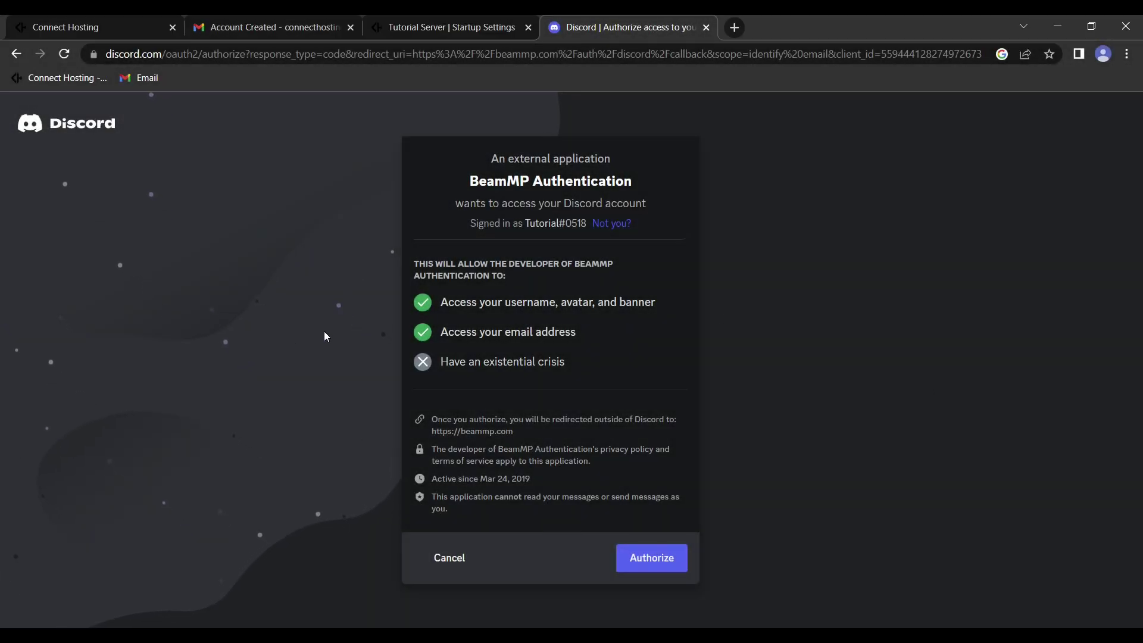
Step: Authorize BeamMP via Discord, create a server key named 'Tutorail', and select the new key
{"action": "left_click", "coordinate": [655, 556]}
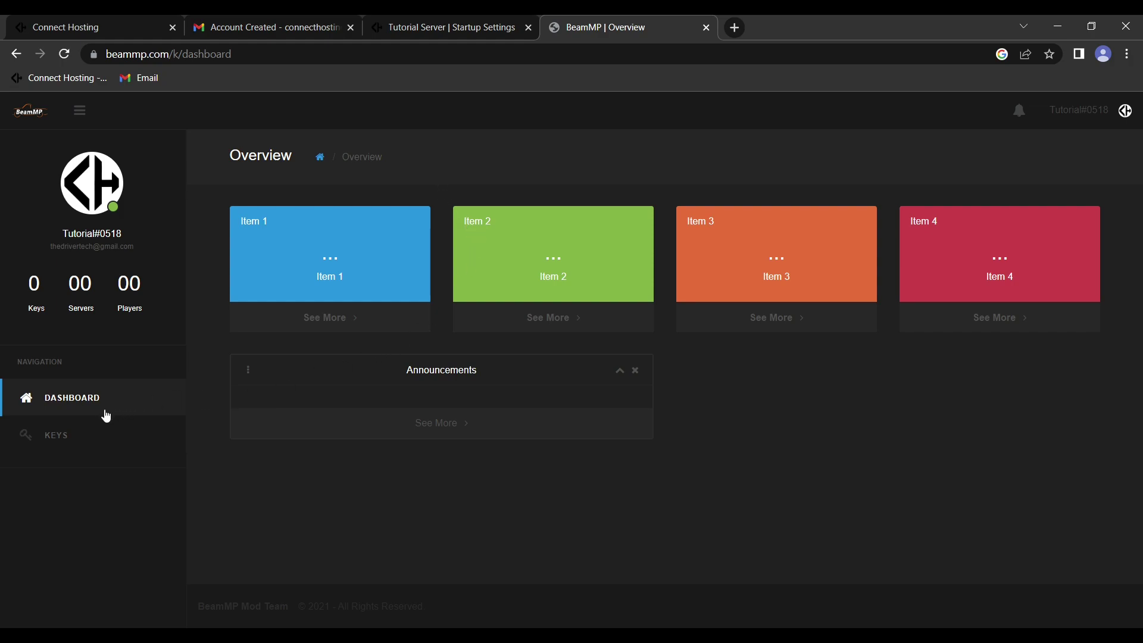
{"action": "left_click", "coordinate": [97, 427]}
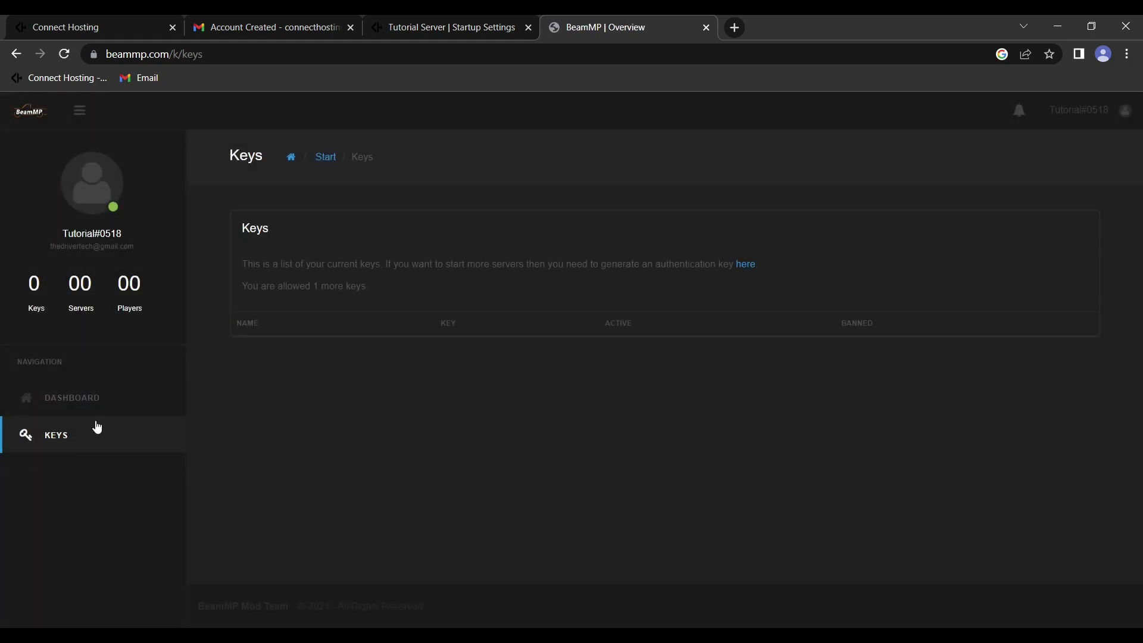
{"action": "left_click", "coordinate": [747, 264]}
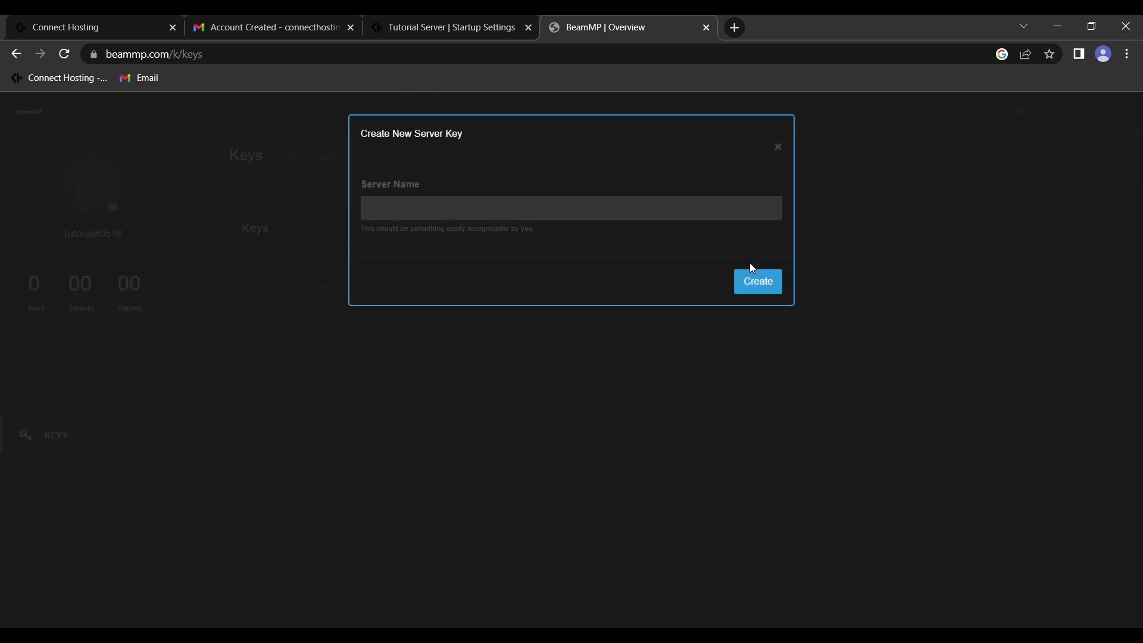
{"action": "left_click", "coordinate": [622, 215]}
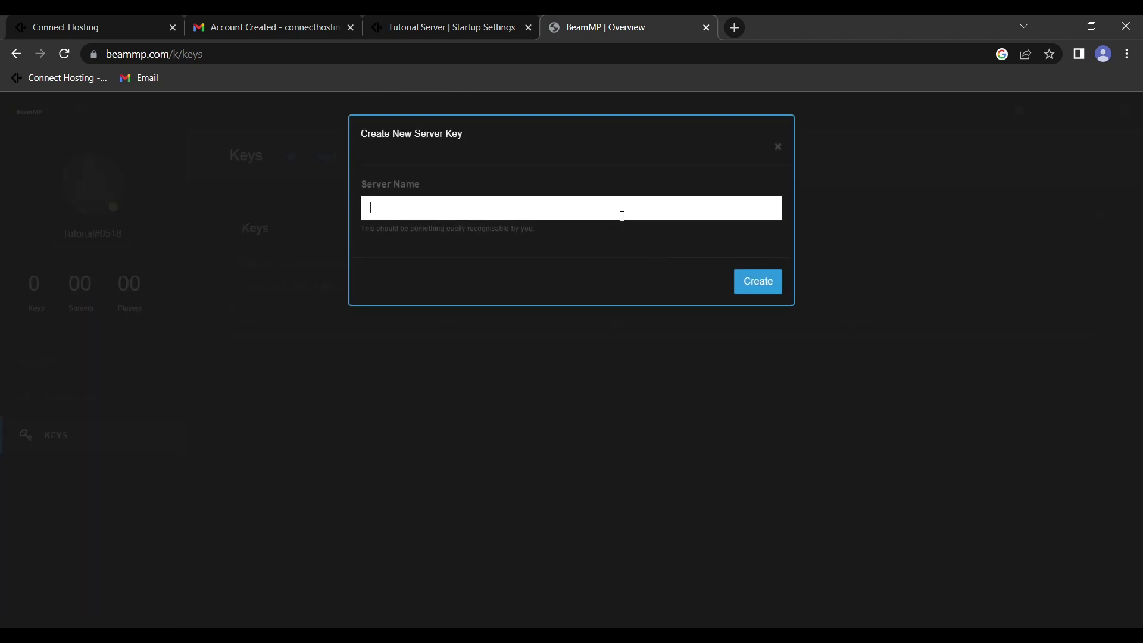
{"action": "type", "text": "Tutora"}
{"action": "type", "text": "il"}
{"action": "left_click", "coordinate": [764, 283]}
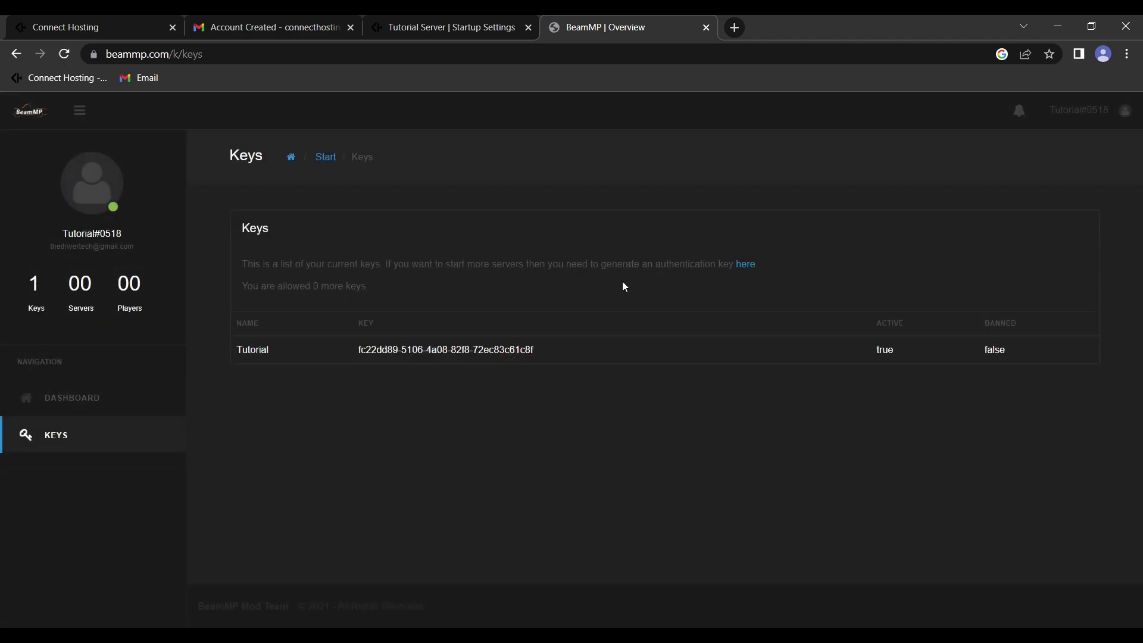
{"action": "left_click_drag", "start_coordinate": [544, 355], "coordinate": [377, 351]}
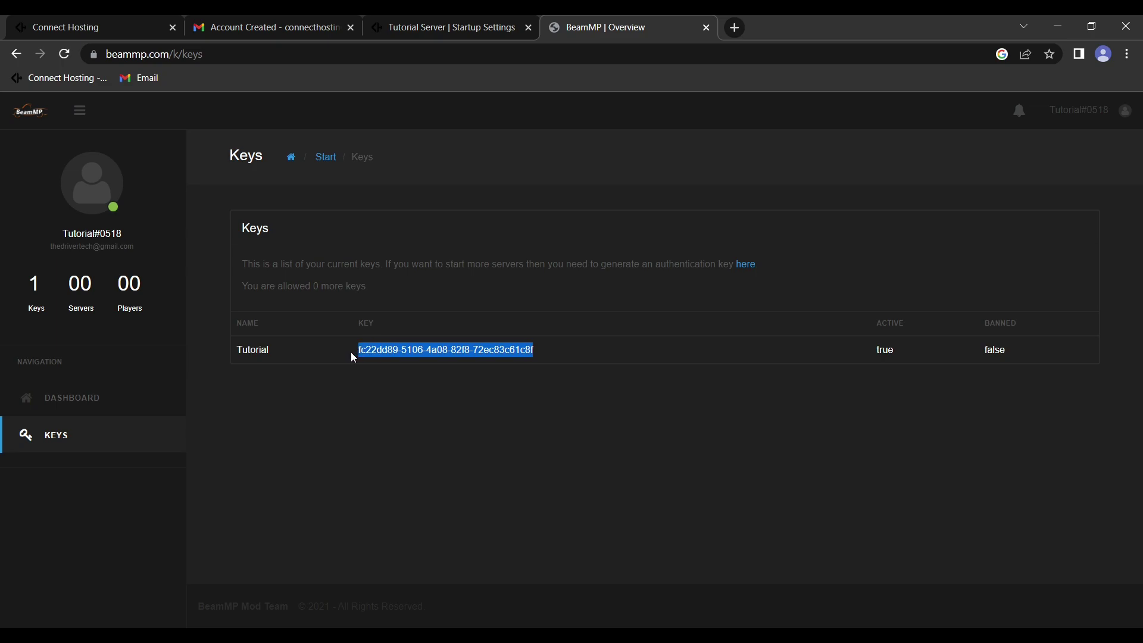
Step: Paste the new Tutorial server key over the placeholder Authentication Key on Startup and save it
{"action": "left_click", "coordinate": [448, 372]}
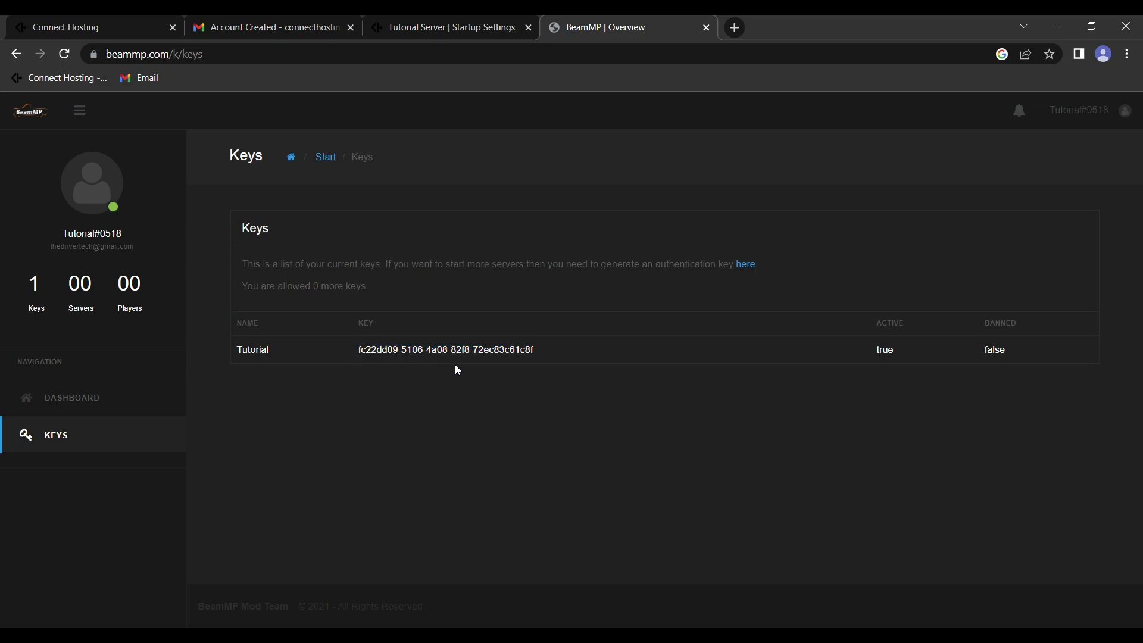
{"action": "left_click", "coordinate": [470, 25]}
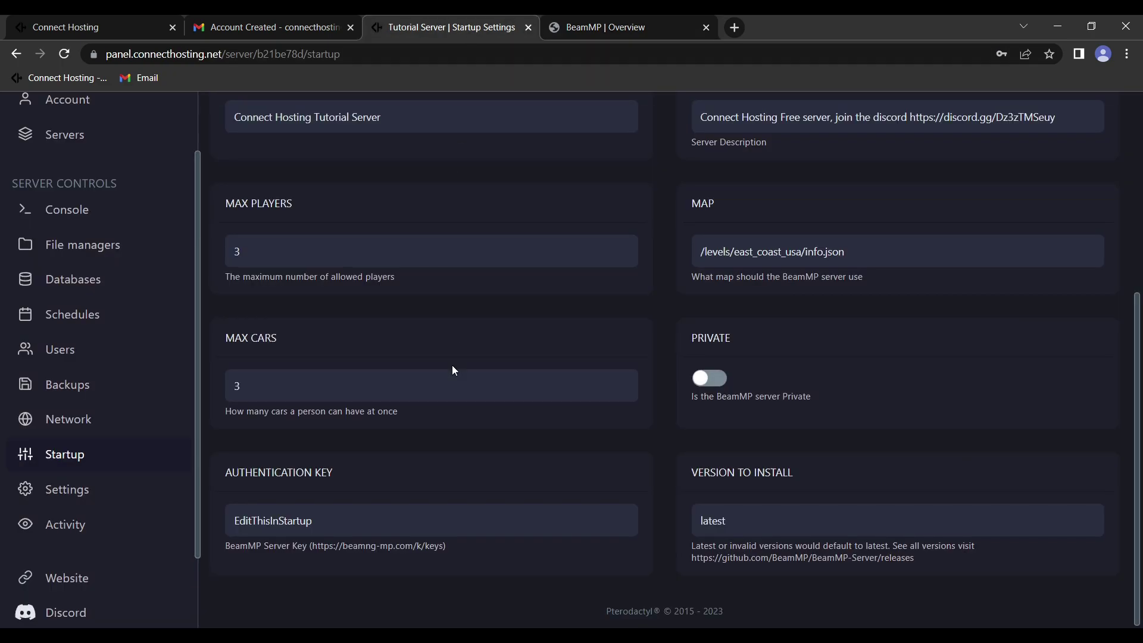
{"action": "left_click_drag", "start_coordinate": [448, 512], "coordinate": [223, 512]}
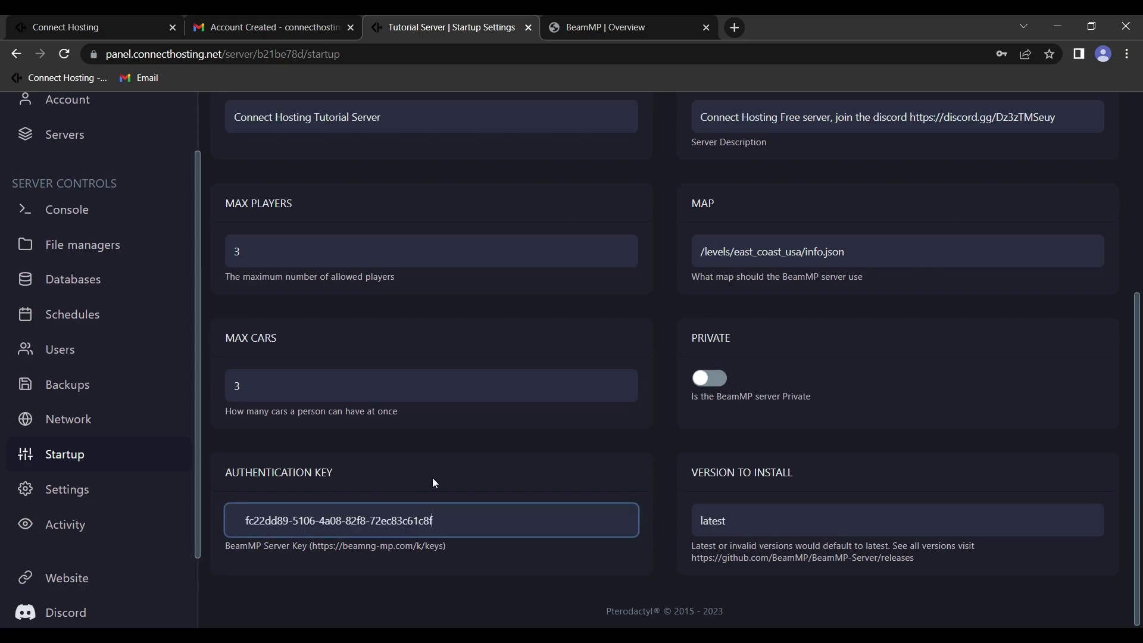
{"action": "left_click", "coordinate": [477, 476]}
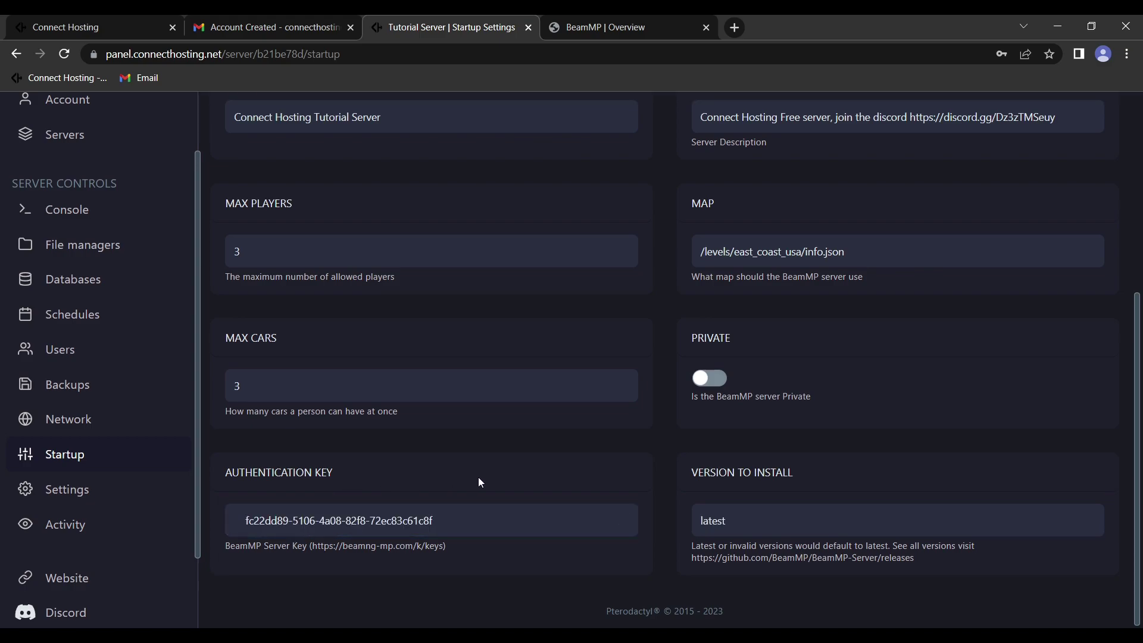
Step: Reselect the full key on the BeamMP keys page and verify the pasted Authentication Key
{"action": "left_click", "coordinate": [622, 24]}
{"action": "left_click_drag", "start_coordinate": [541, 352], "coordinate": [568, 377]}
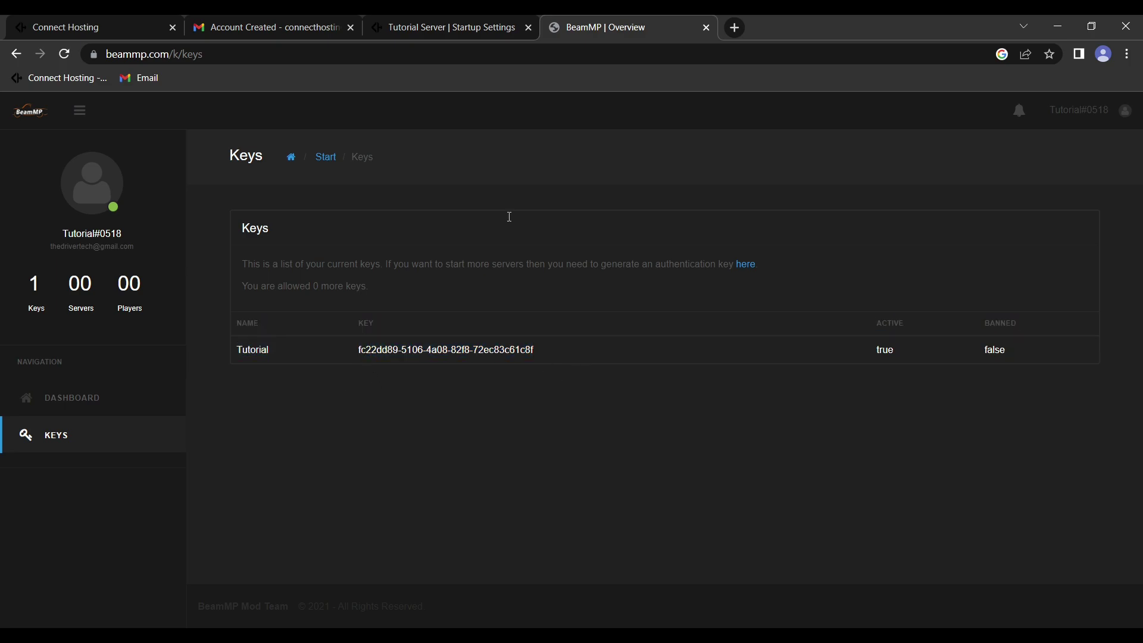
{"action": "left_click", "coordinate": [477, 47]}
{"action": "left_click", "coordinate": [470, 27]}
{"action": "left_click", "coordinate": [481, 526]}
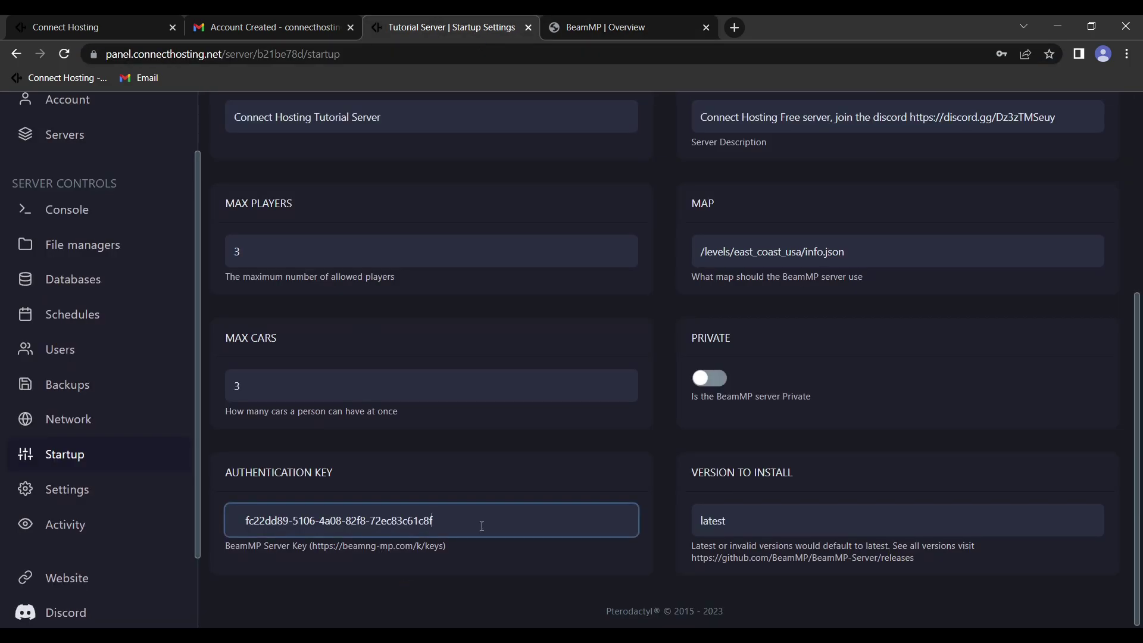
{"action": "left_click", "coordinate": [476, 486]}
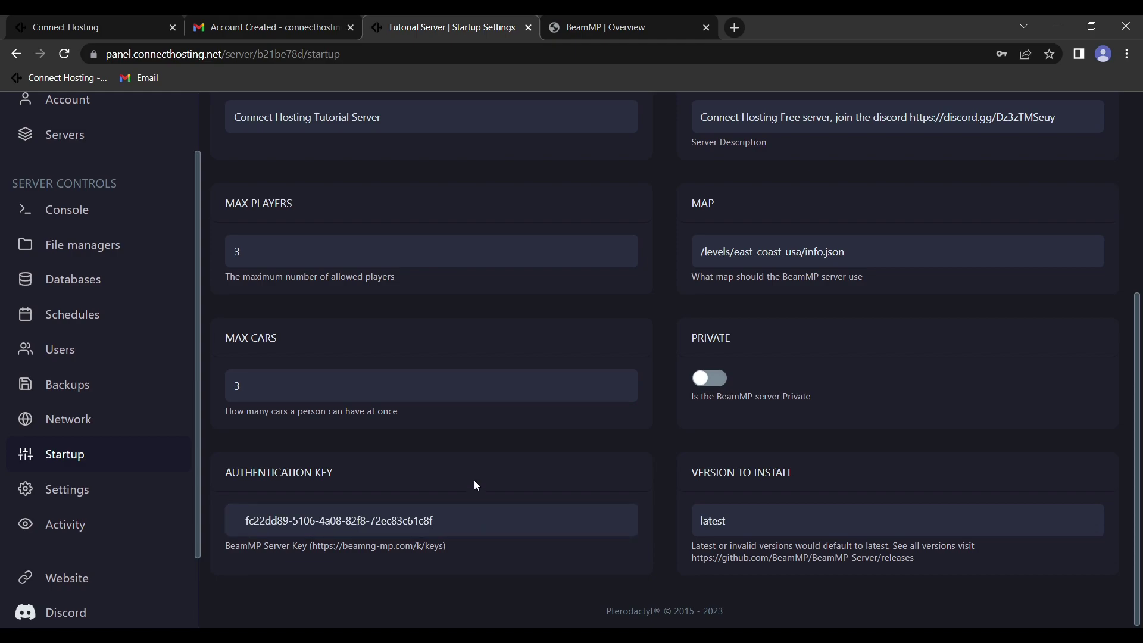
Step: Start the Tutorial Server from its console and copy its IP address and port
{"action": "left_click", "coordinate": [71, 218]}
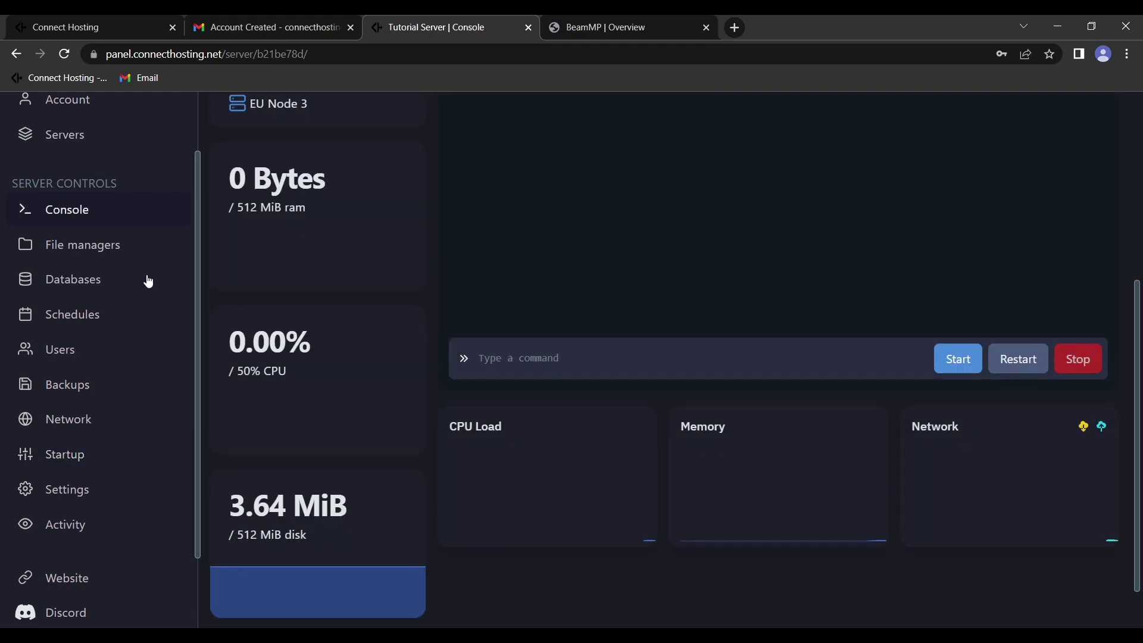
{"action": "left_click", "coordinate": [963, 366]}
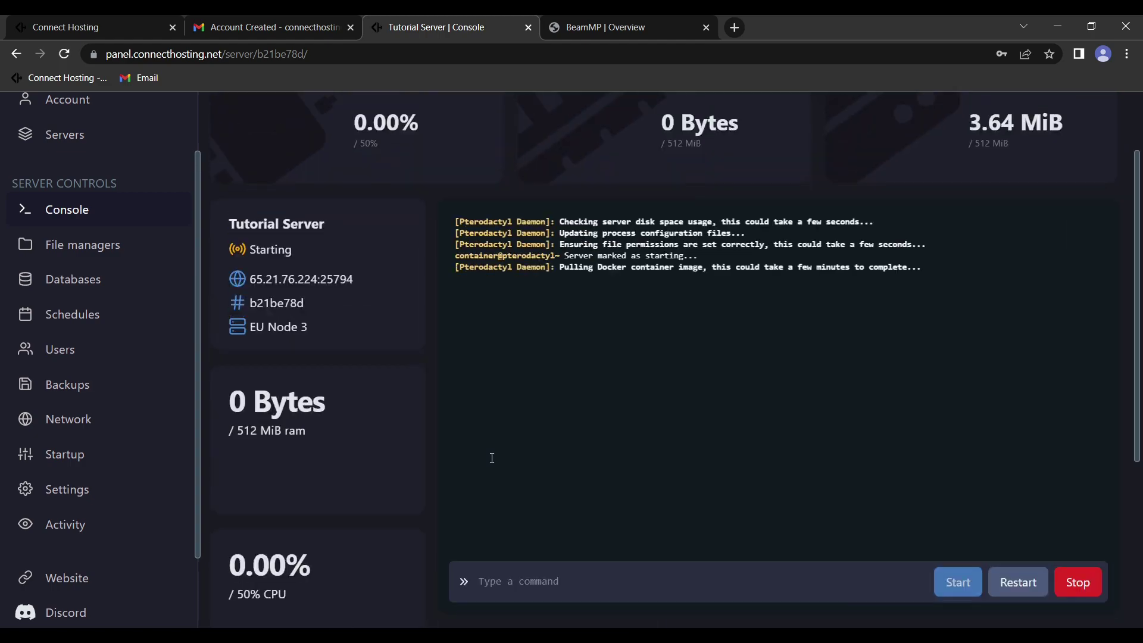
{"action": "scroll", "coordinate": [423, 408], "scroll_direction": "down", "scroll_amount": 1}
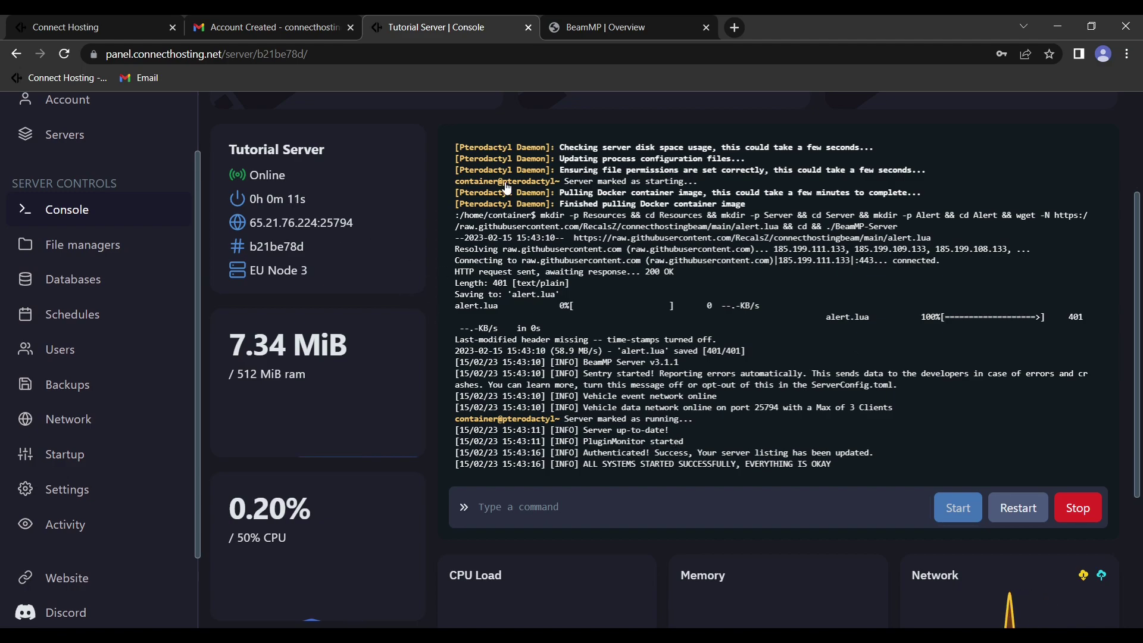
{"action": "left_click_drag", "start_coordinate": [365, 228], "coordinate": [253, 222]}
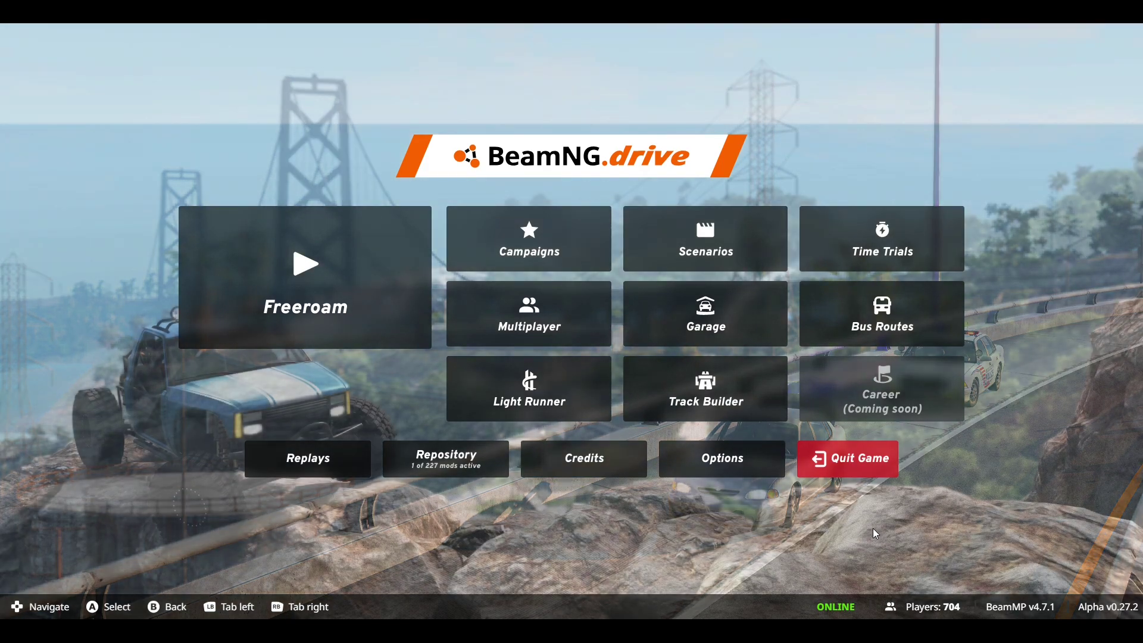
Step: Direct-connect BeamNG.drive multiplayer to the Tutorial Server using the copied IP:port from the clipboard
{"action": "left_click", "coordinate": [515, 343]}
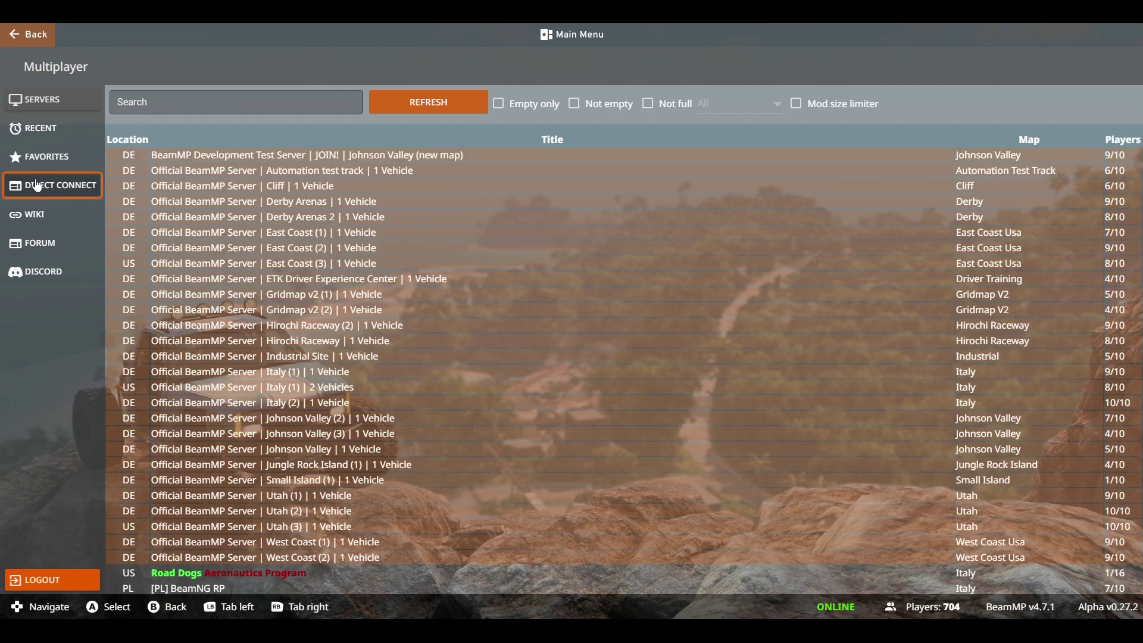
{"action": "left_click", "coordinate": [37, 185]}
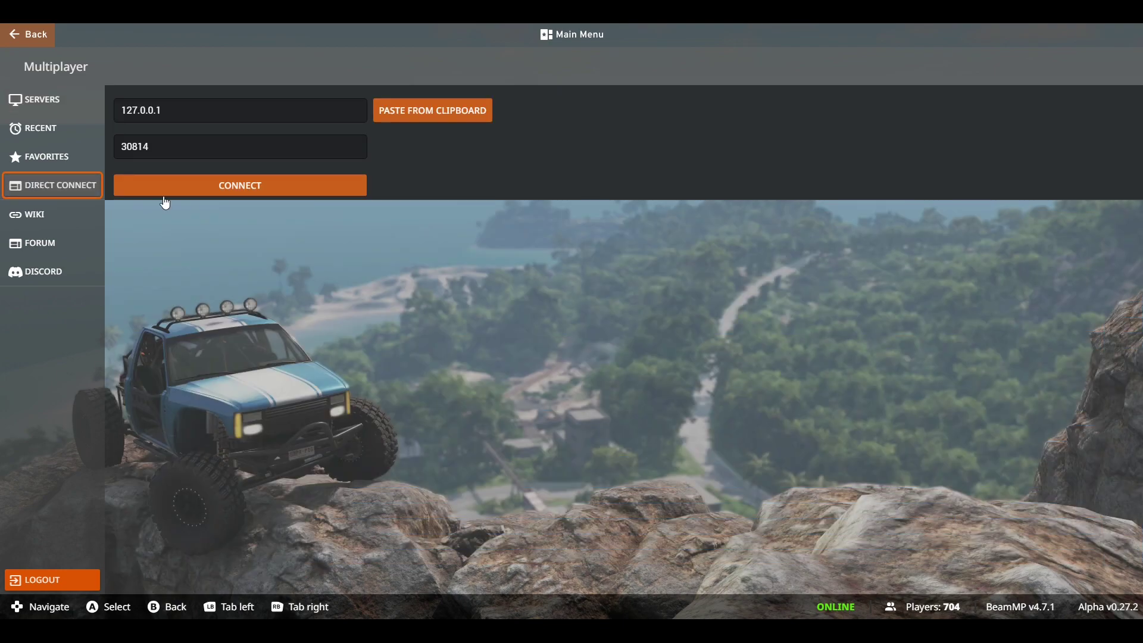
{"action": "left_click", "coordinate": [408, 122]}
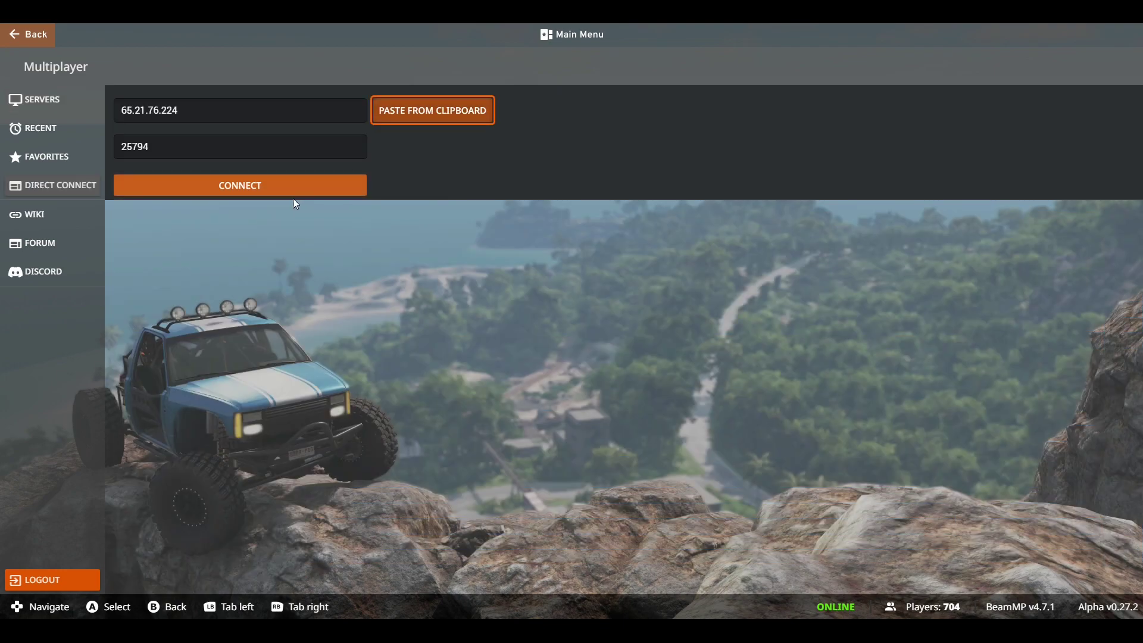
{"action": "left_click", "coordinate": [268, 186]}
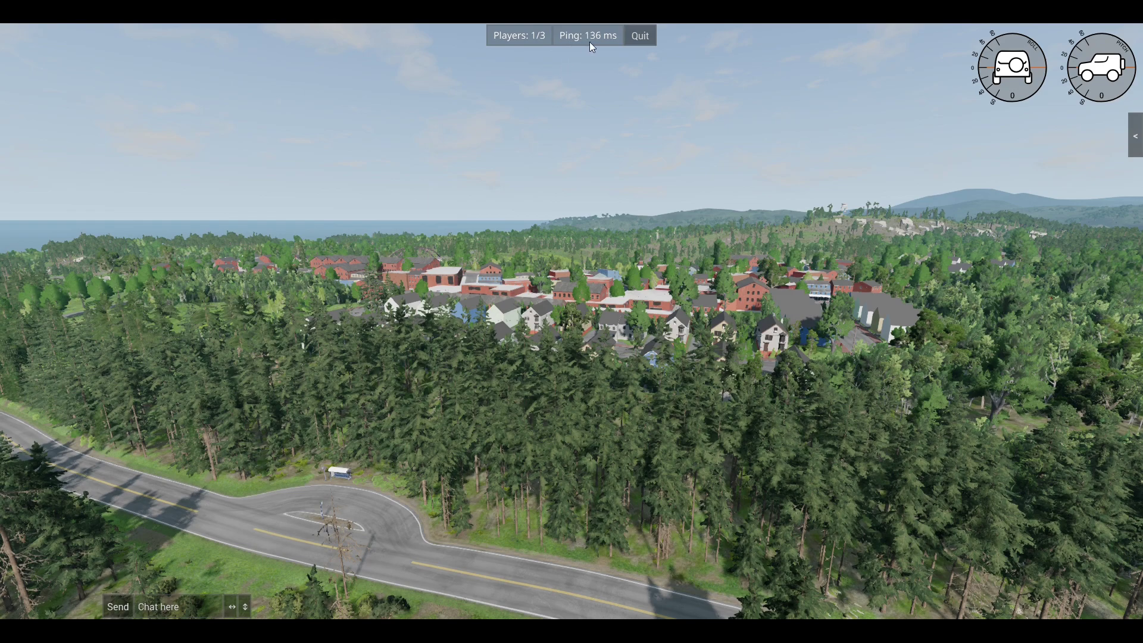
{"action": "left_click", "coordinate": [1132, 134]}
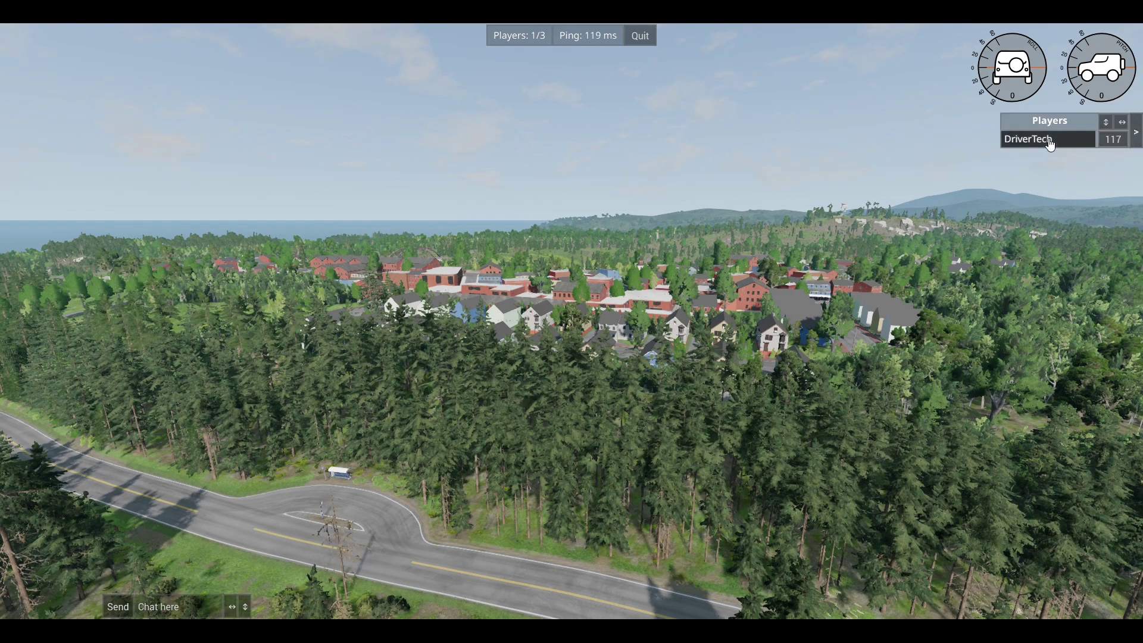
{"action": "left_click", "coordinate": [1137, 135]}
{"action": "left_click", "coordinate": [151, 605]}
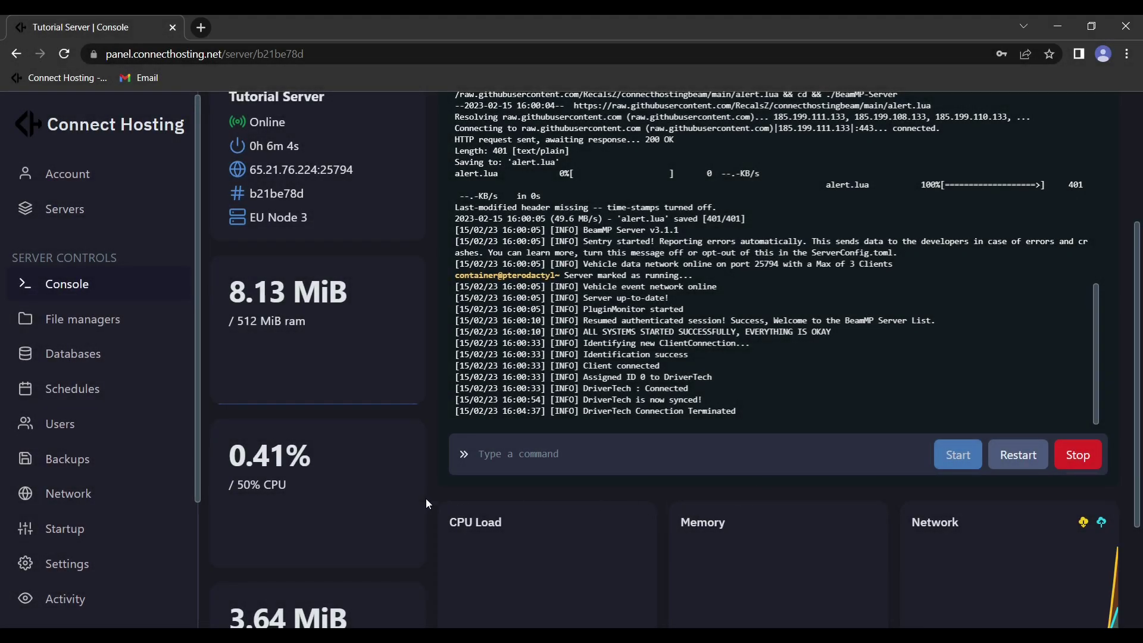
{"action": "scroll", "coordinate": [669, 444], "scroll_direction": "up", "scroll_amount": 1}
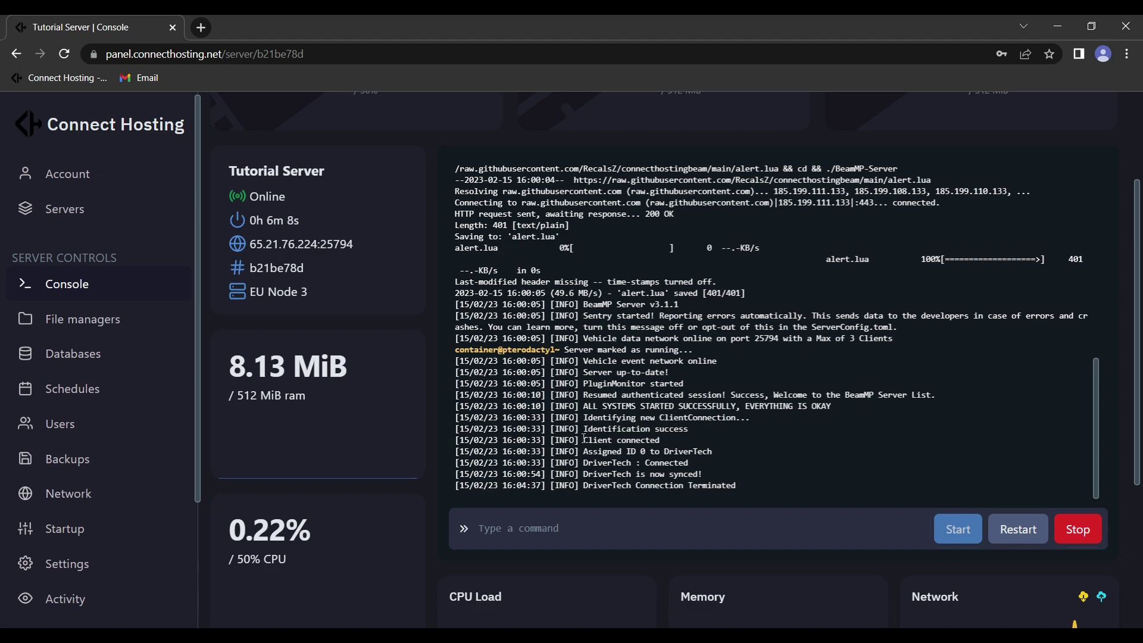
{"action": "left_click_drag", "start_coordinate": [583, 452], "coordinate": [712, 452]}
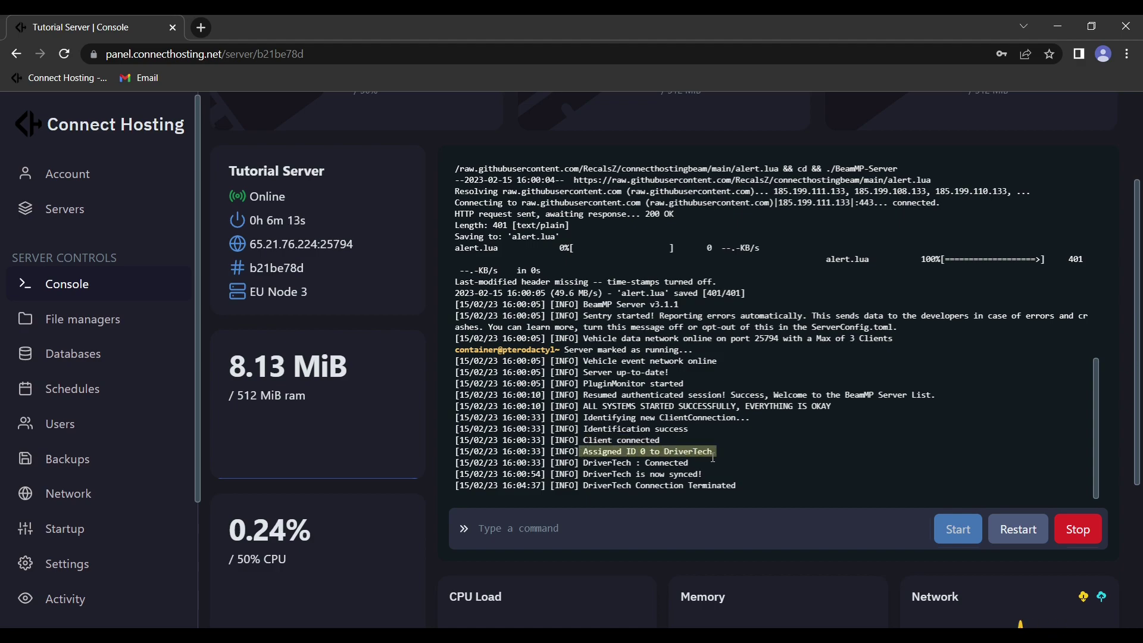
{"action": "mouse_move", "coordinate": [699, 464]}
{"action": "left_mouse_down"}
{"action": "mouse_move", "coordinate": [613, 465]}
{"action": "mouse_move", "coordinate": [704, 472]}
{"action": "left_mouse_up"}
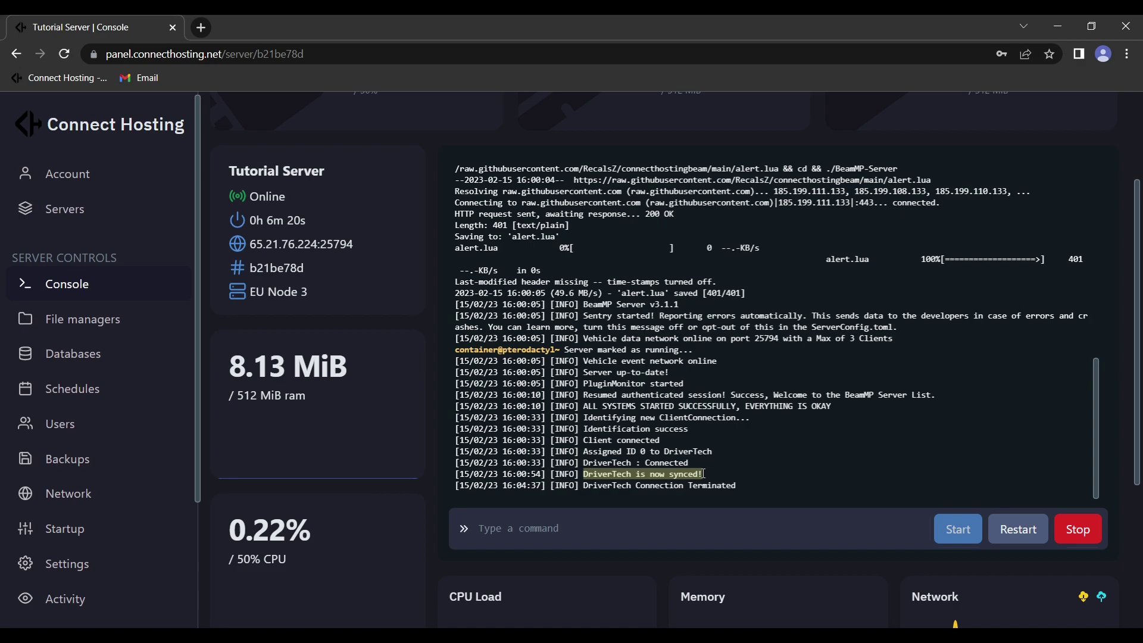
{"action": "scroll", "coordinate": [703, 473], "scroll_direction": "down", "scroll_amount": 1}
{"action": "left_click_drag", "start_coordinate": [740, 412], "coordinate": [578, 415]}
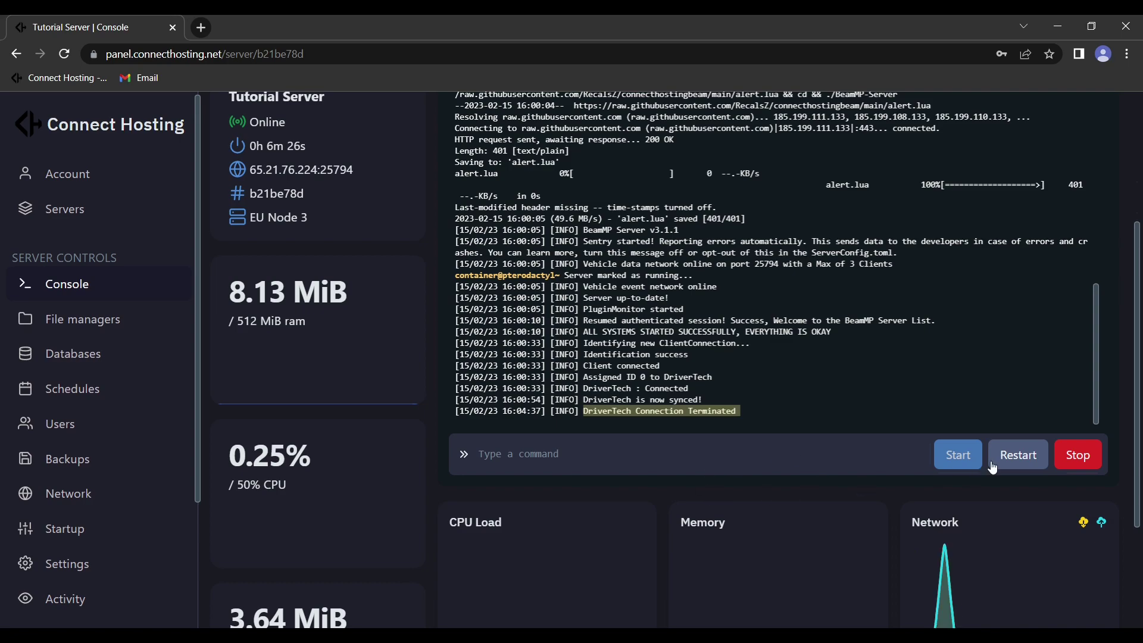
Step: Stop the server and change the MAP path from east_coast_usa to /levels/johnson_valley/info.json
{"action": "left_click", "coordinate": [1077, 455]}
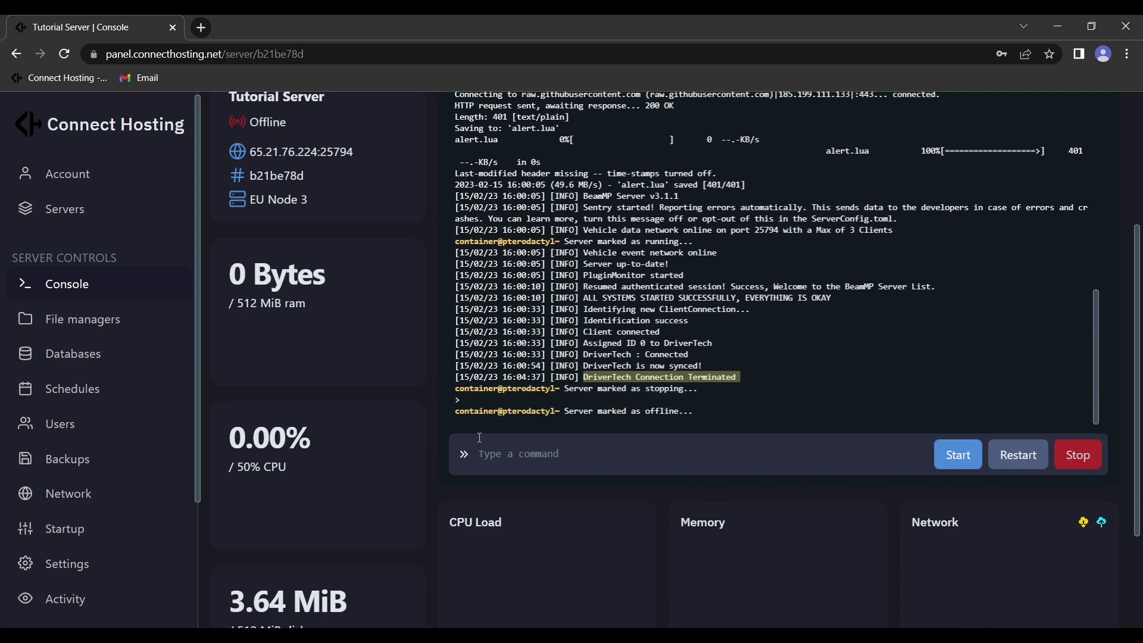
{"action": "scroll", "coordinate": [138, 425], "scroll_direction": "down", "scroll_amount": 2}
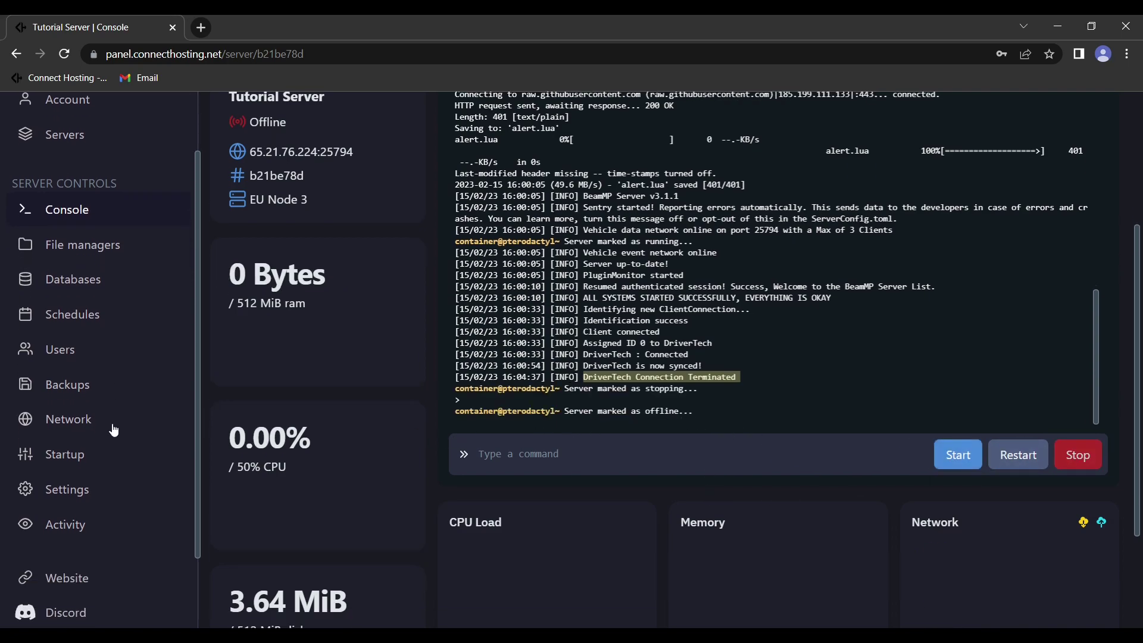
{"action": "left_click", "coordinate": [93, 457]}
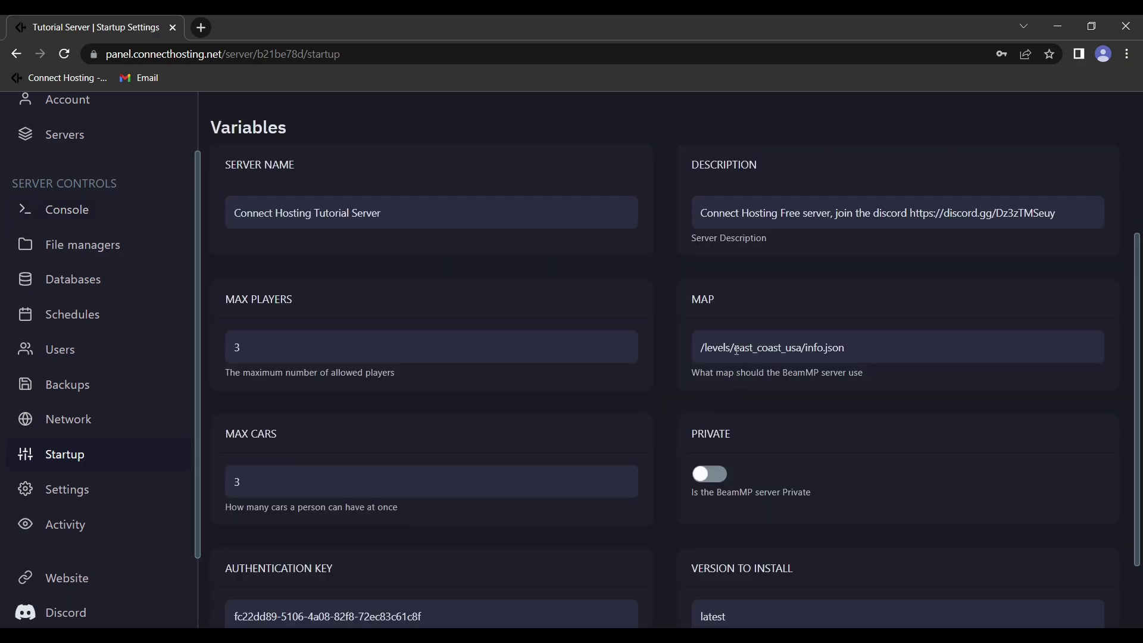
{"action": "left_click_drag", "start_coordinate": [737, 350], "coordinate": [798, 354]}
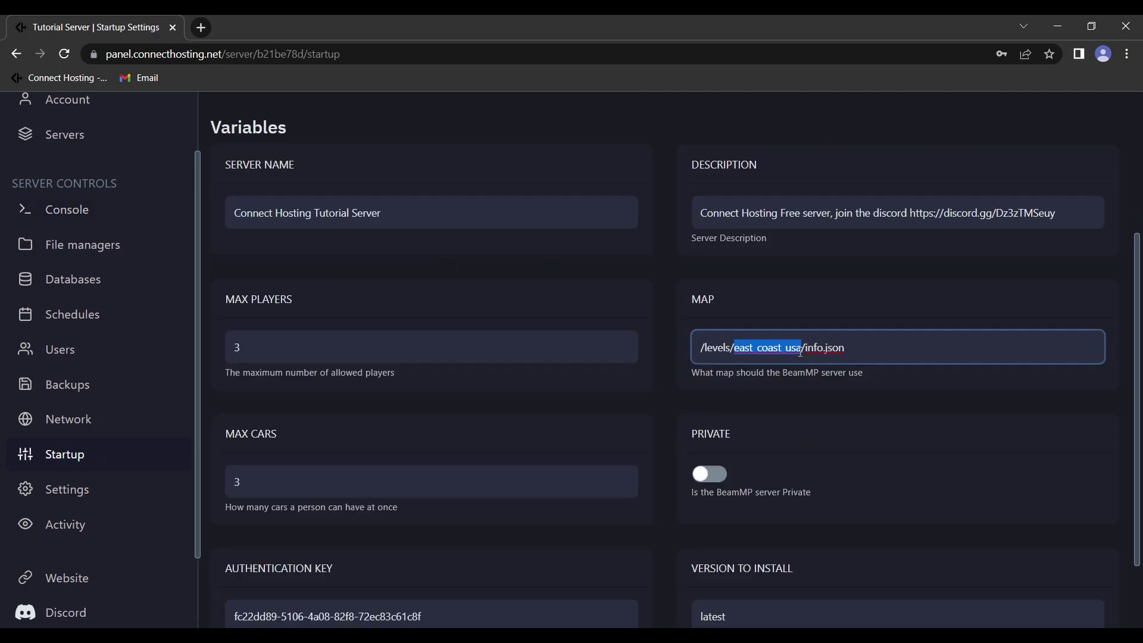
{"action": "type", "text": "joh"}
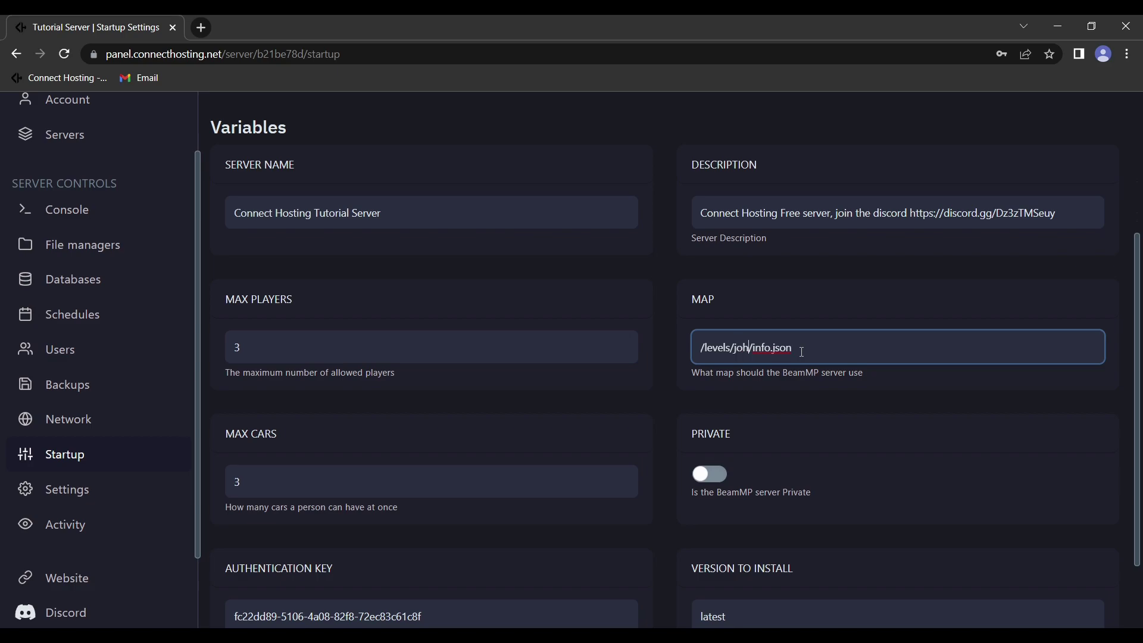
{"action": "type", "text": "nson_valley"}
{"action": "left_click_drag", "start_coordinate": [734, 348], "coordinate": [781, 348]}
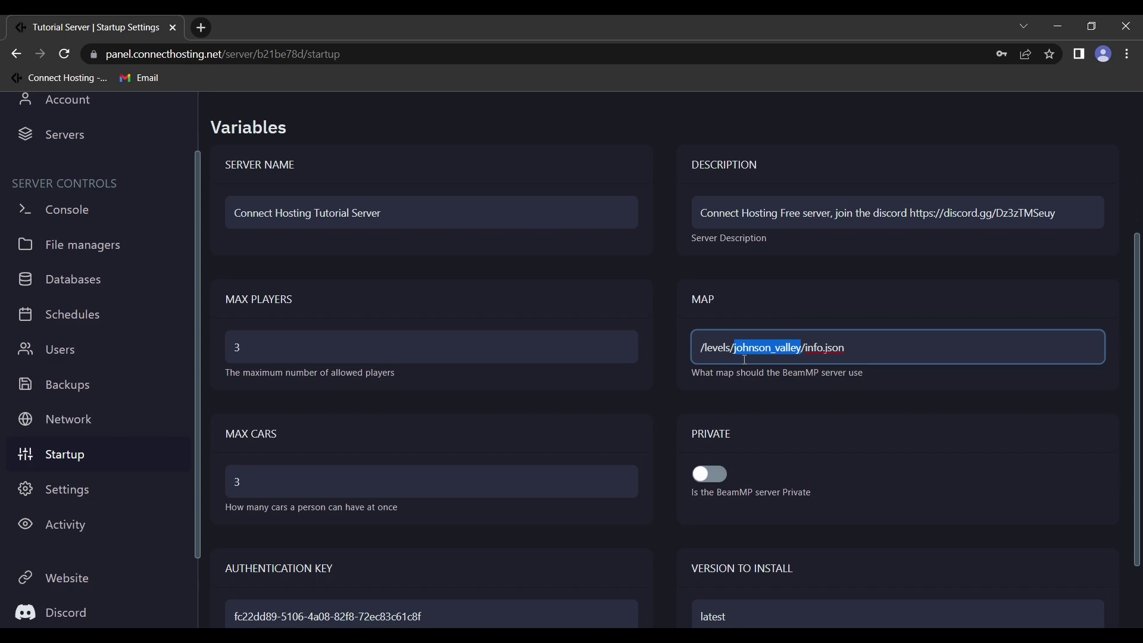
{"action": "left_click", "coordinate": [765, 401]}
{"action": "scroll", "coordinate": [661, 411], "scroll_direction": "up", "scroll_amount": 1}
{"action": "scroll", "coordinate": [661, 410], "scroll_direction": "down", "scroll_amount": 2}
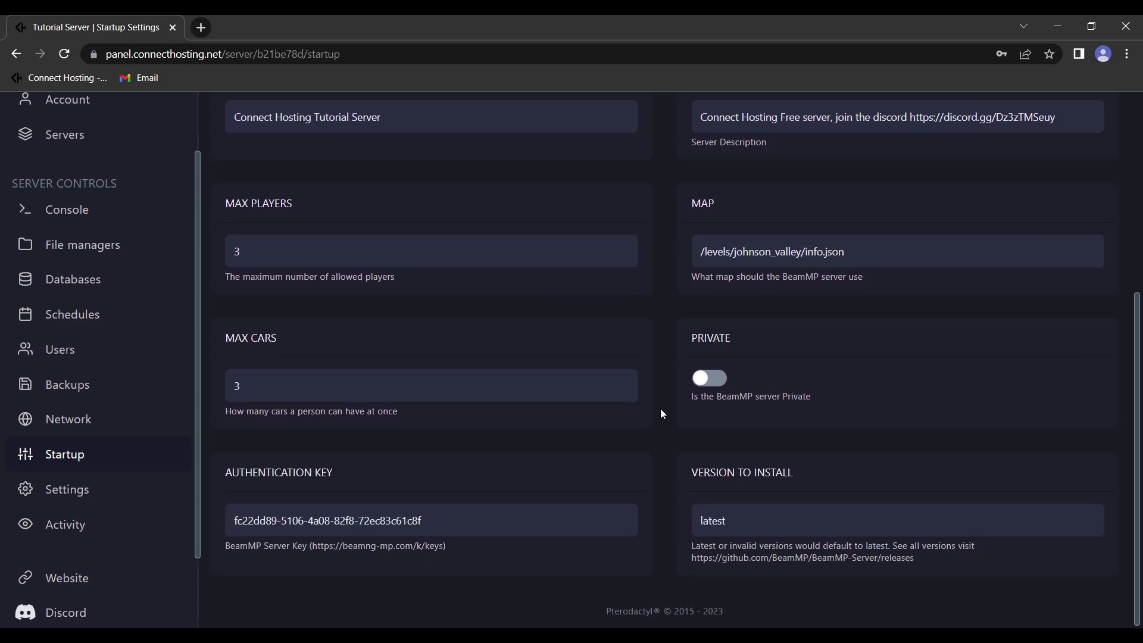
{"action": "scroll", "coordinate": [661, 411], "scroll_direction": "up", "scroll_amount": 1}
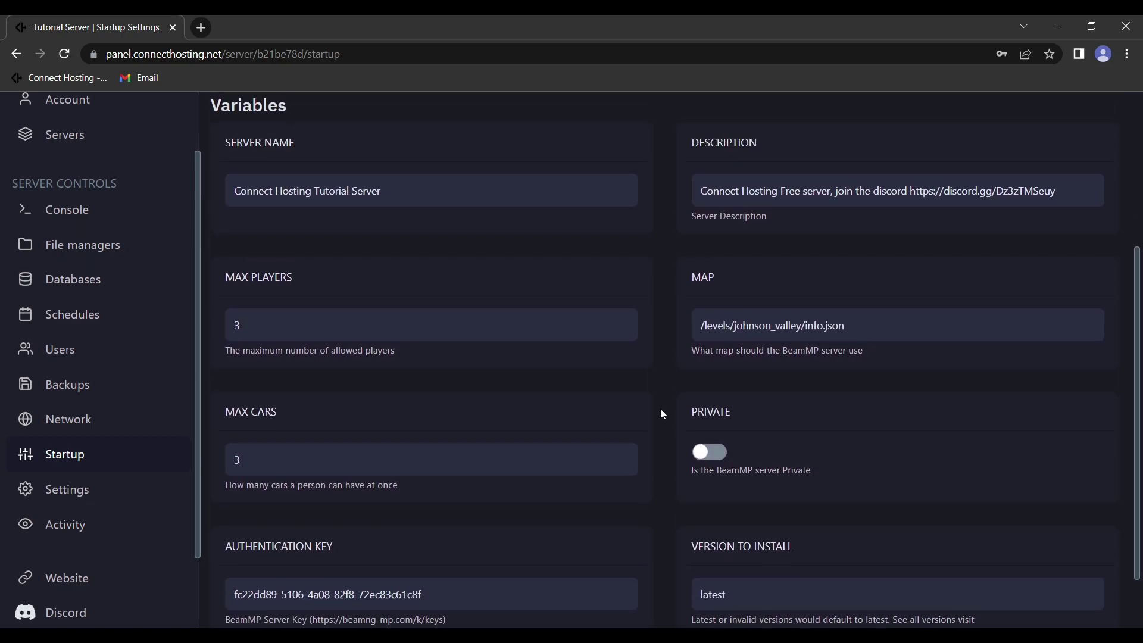
Step: Start the Tutorial Server again from the console and follow its Johnson Valley startup log
{"action": "left_click", "coordinate": [93, 221]}
{"action": "left_click", "coordinate": [950, 436]}
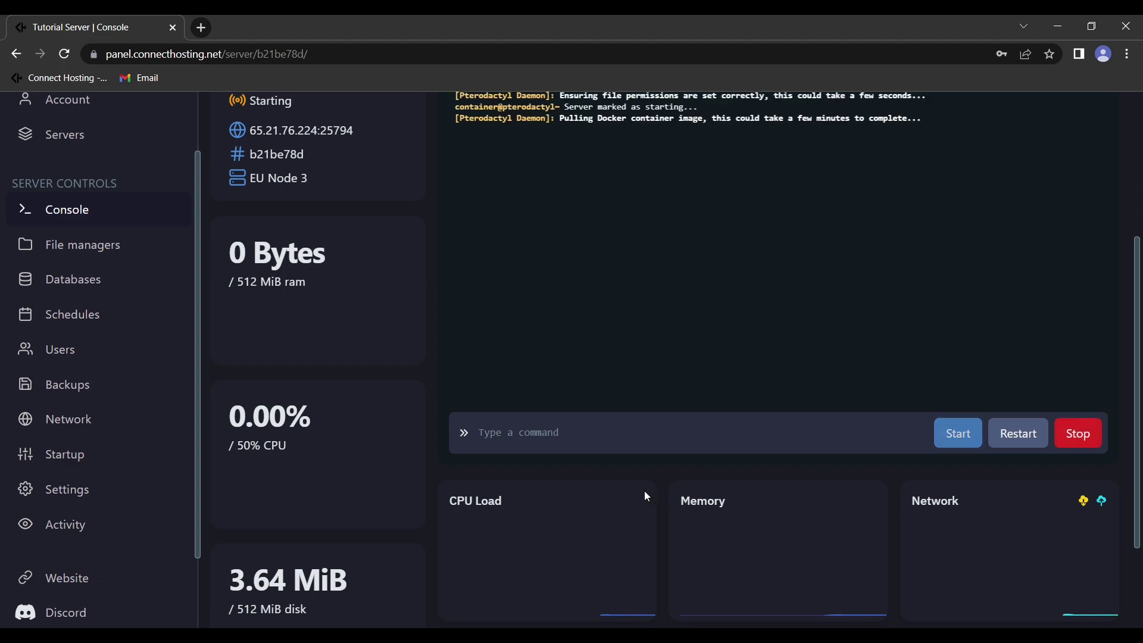
{"action": "scroll", "coordinate": [428, 469], "scroll_direction": "down", "scroll_amount": 1}
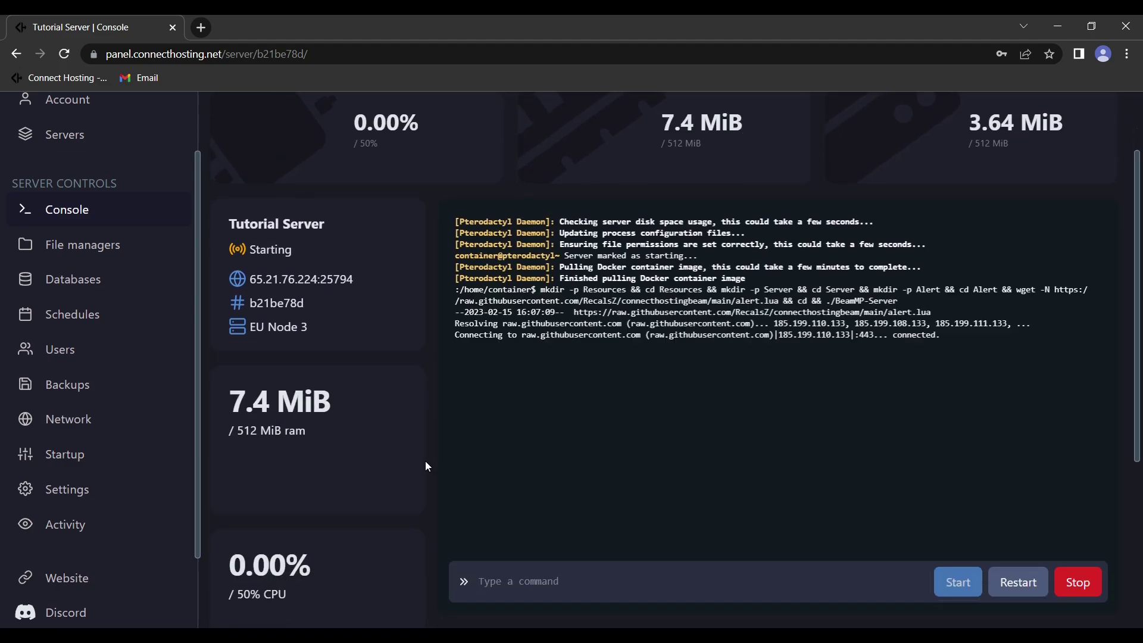
{"action": "scroll", "coordinate": [425, 461], "scroll_direction": "down", "scroll_amount": 1}
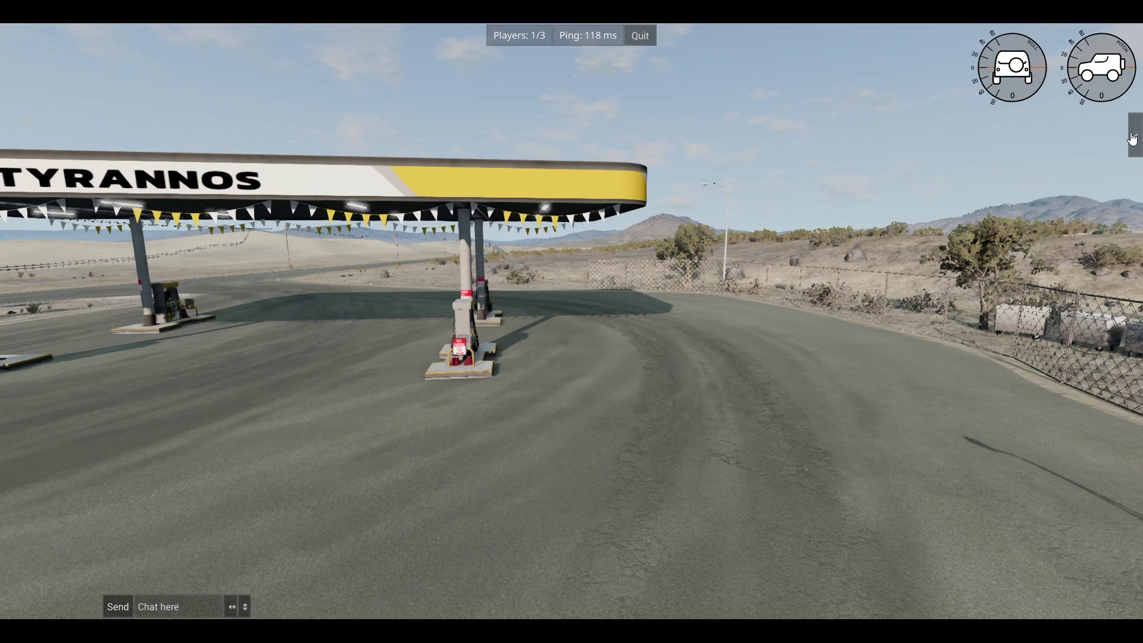
{"action": "left_click", "coordinate": [1133, 139]}
{"action": "left_click", "coordinate": [1135, 140]}
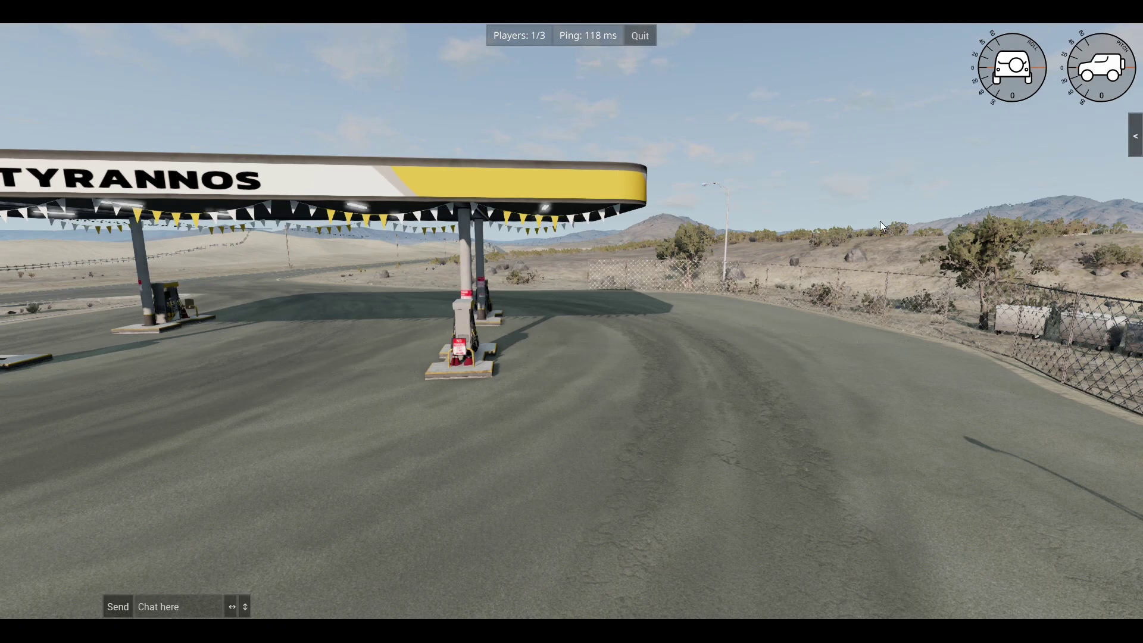